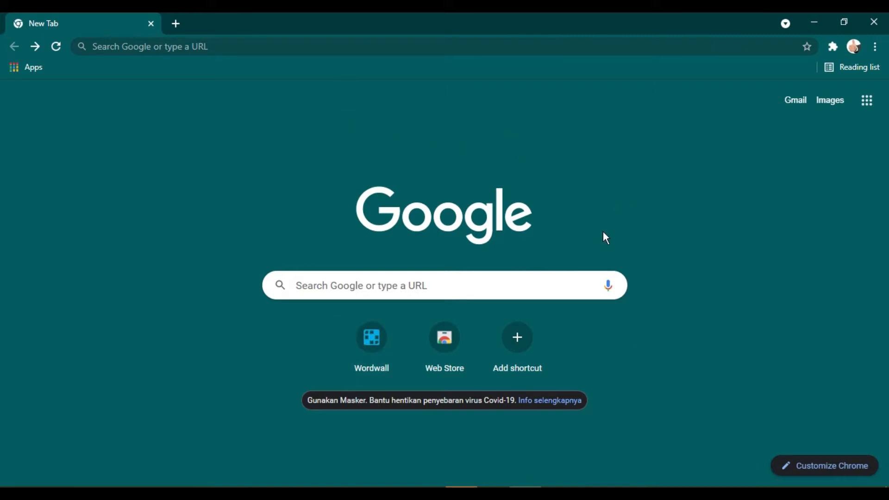
- Open the wordwall.net website
click(383, 44)
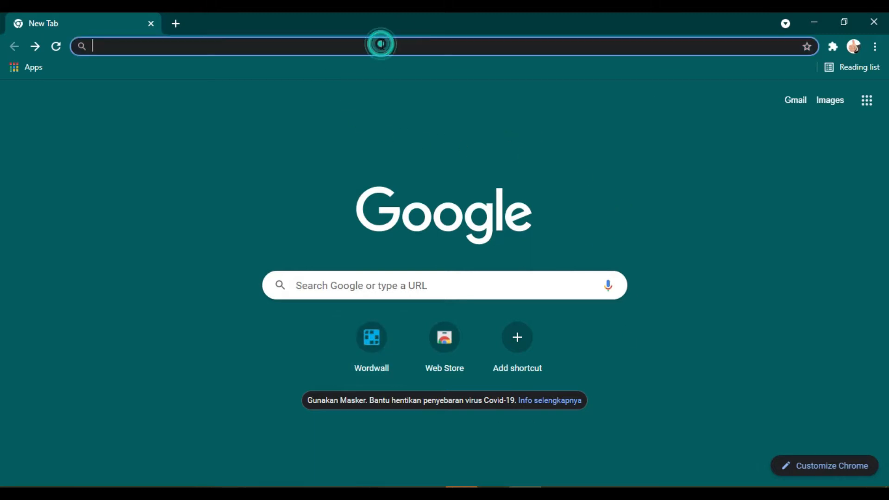
text(wordw)
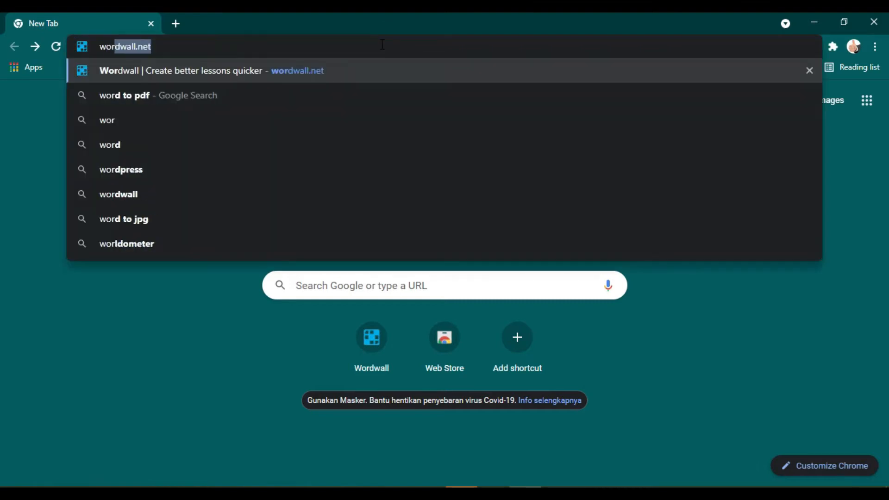
text(all)
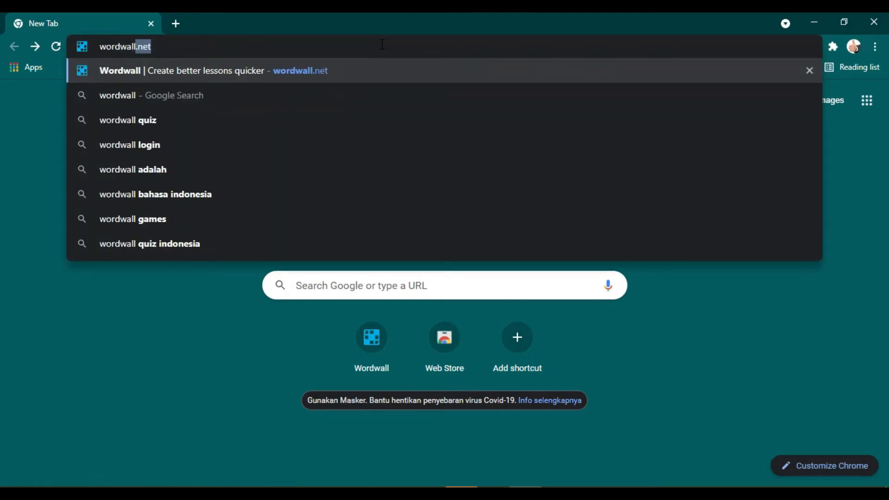
text(.net)
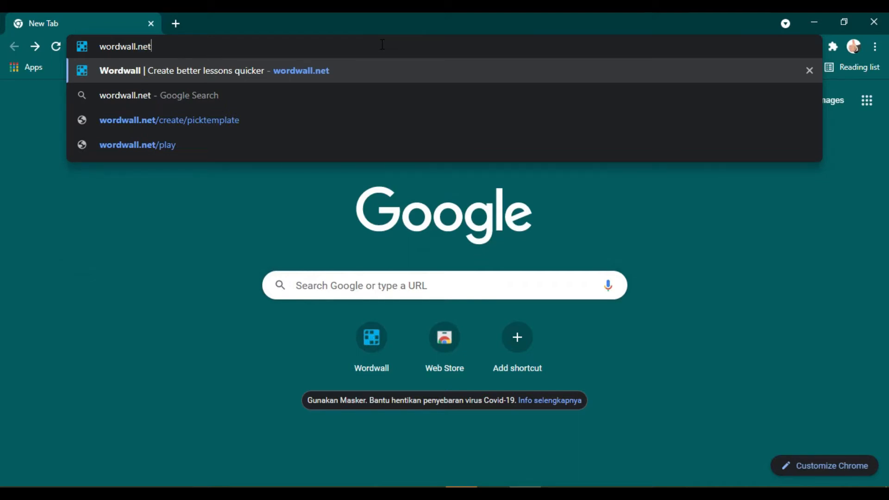
key(Return)
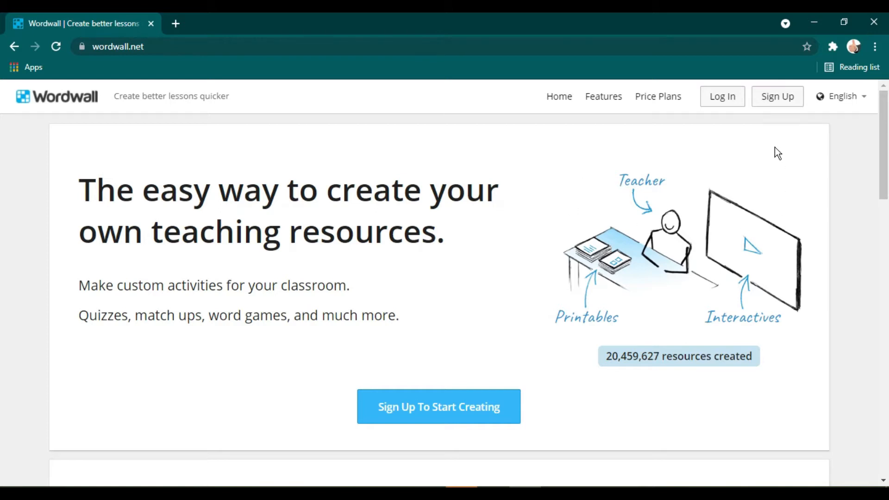
- Sign up for a Basic account with the listed Google account and start creating an activity
click(777, 102)
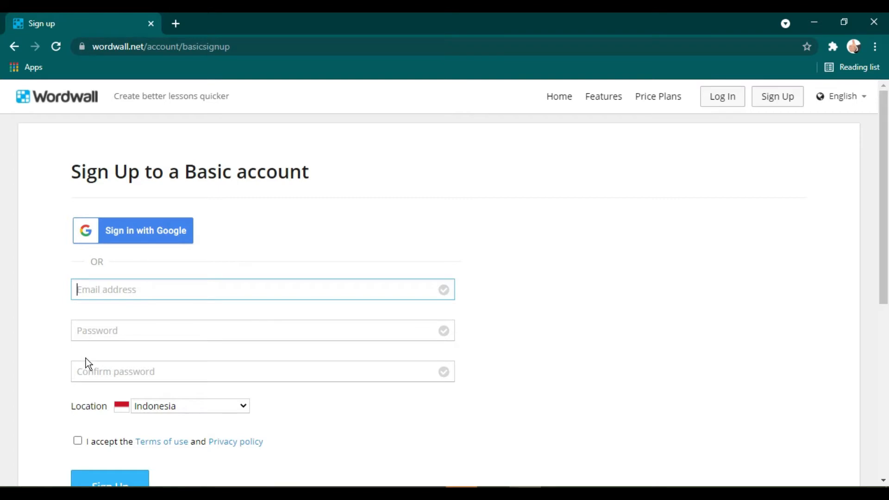
scroll(230, 361, down, 3)
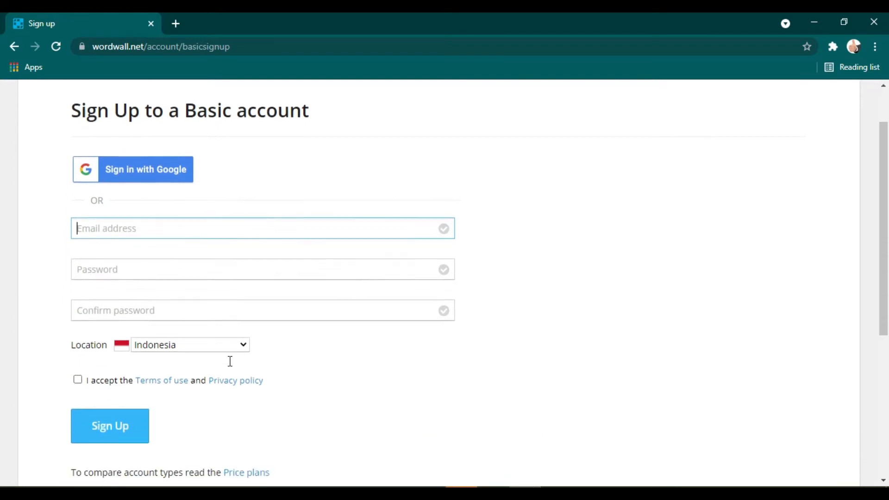
scroll(230, 365, up, 1)
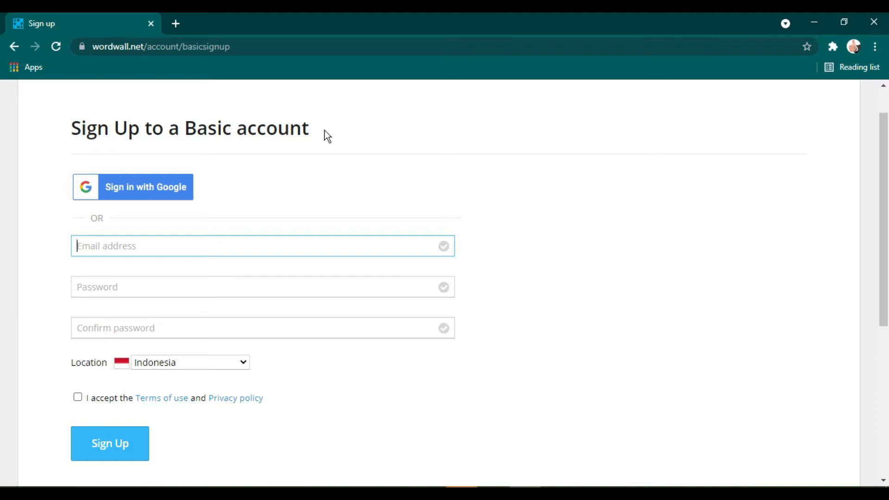
click(125, 199)
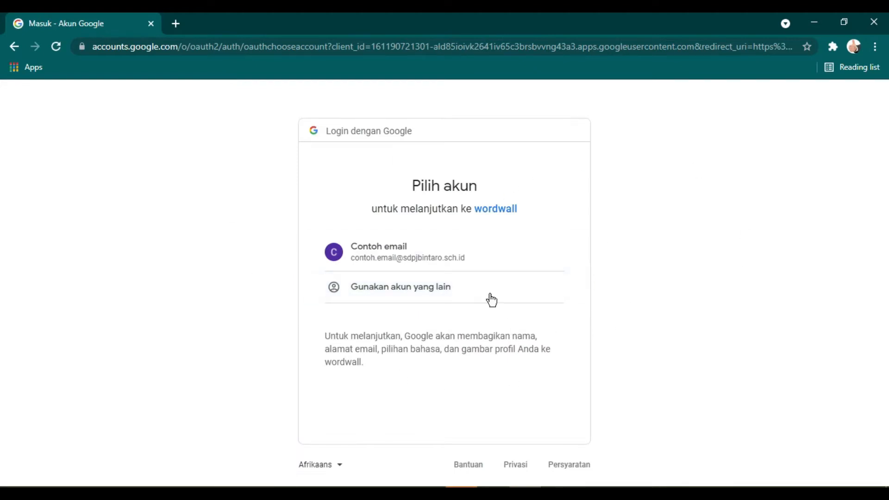
click(486, 257)
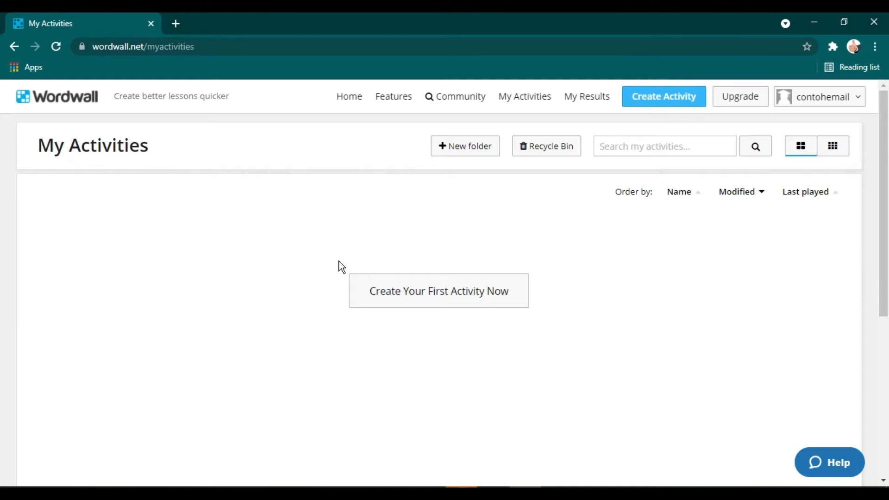
click(652, 103)
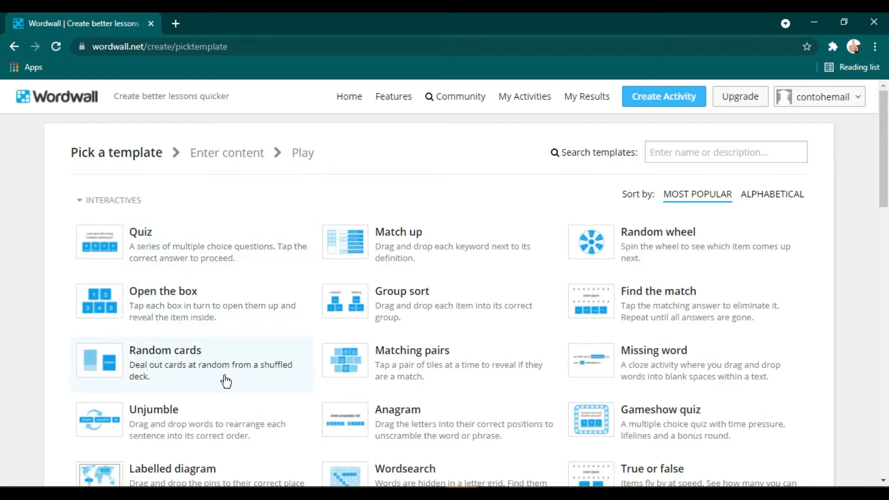
- Examine which interactive templates are available to the Basic account and which are Pro templates
scroll(190, 365, down, 1)
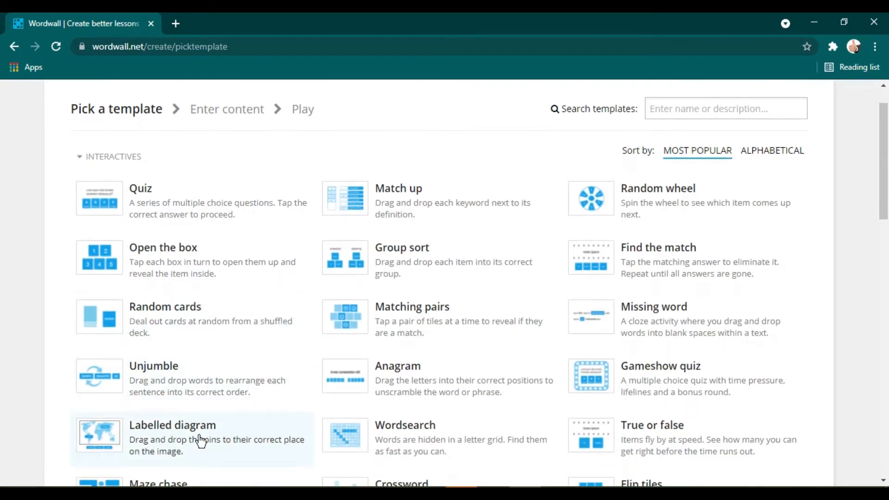
scroll(707, 259, down, 3)
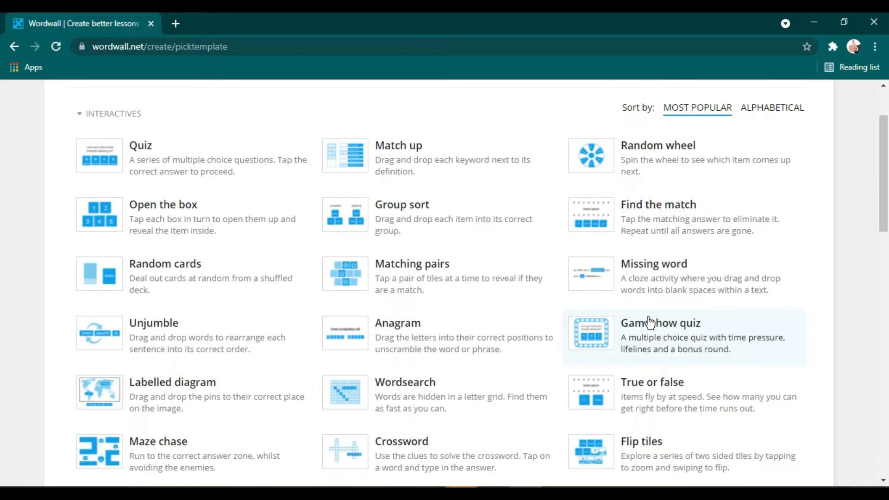
scroll(241, 417, down, 1)
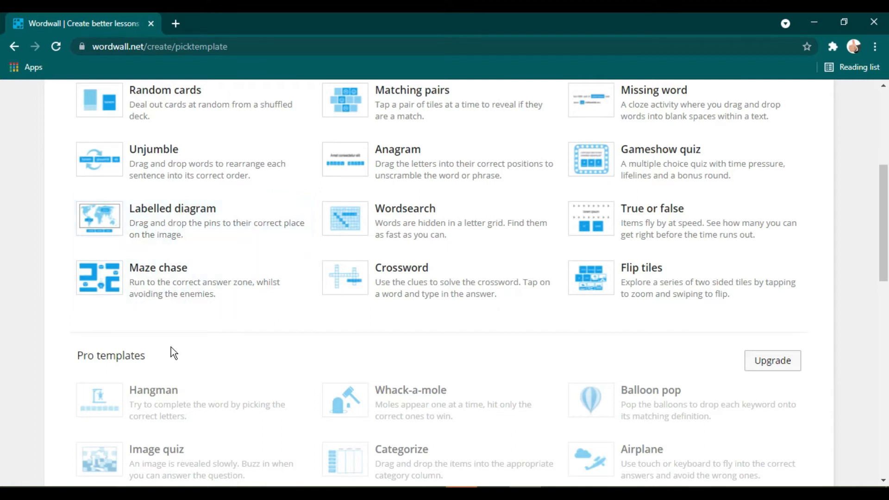
scroll(194, 417, down, 4)
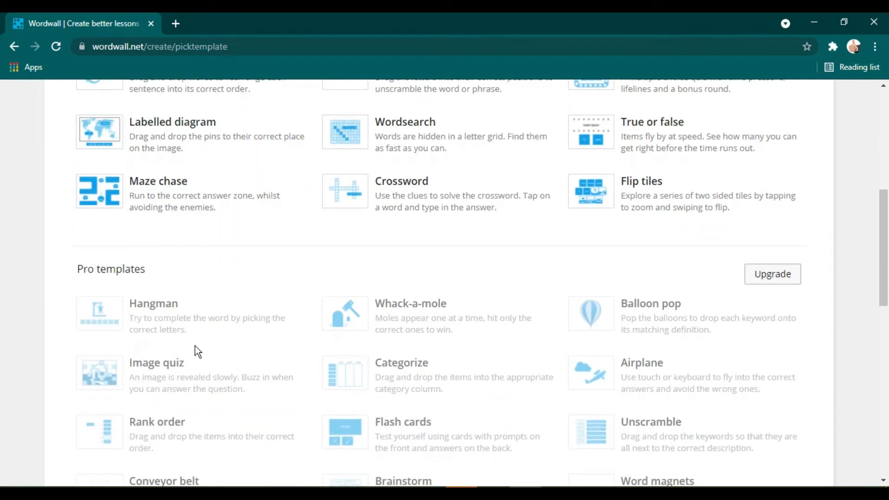
scroll(639, 318, down, 6)
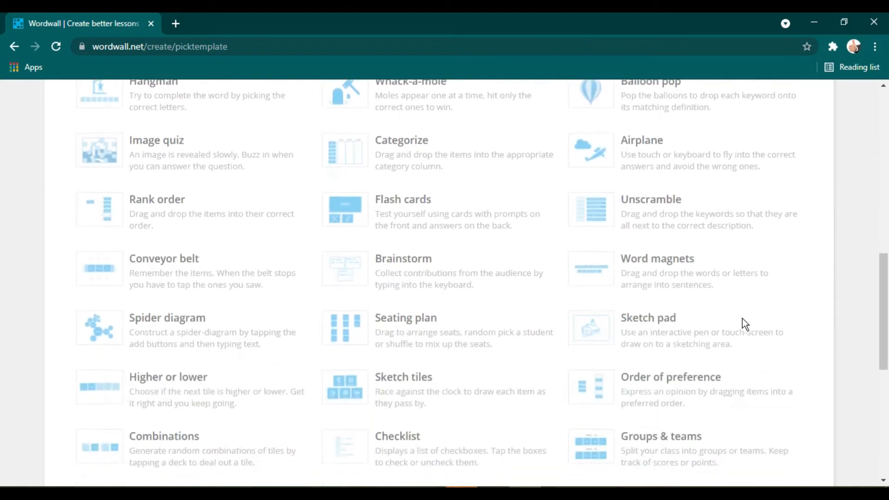
scroll(290, 298, up, 7)
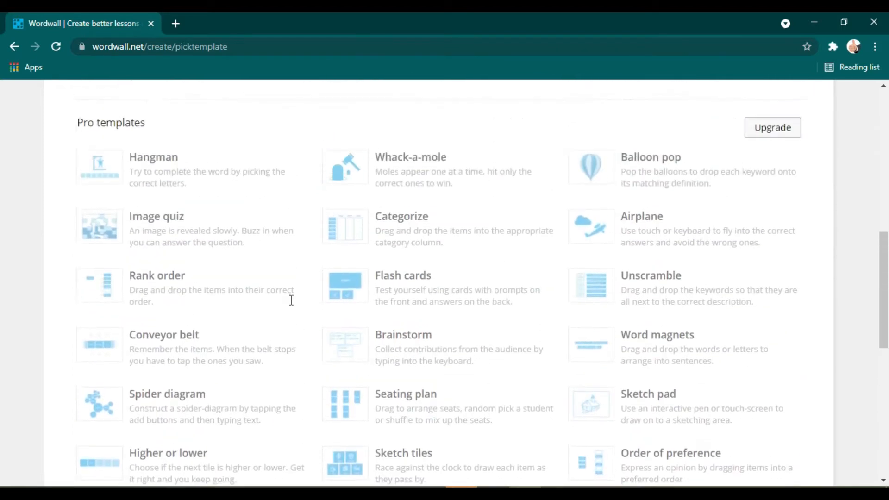
scroll(288, 298, up, 3)
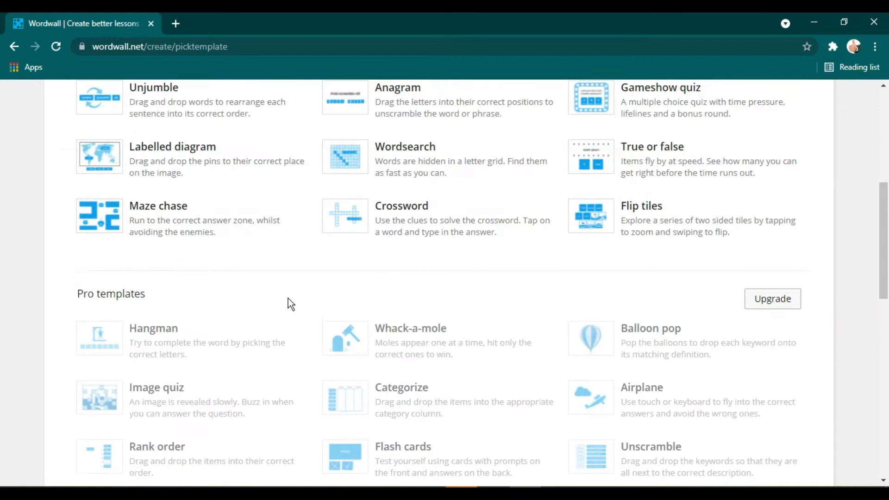
scroll(290, 304, up, 3)
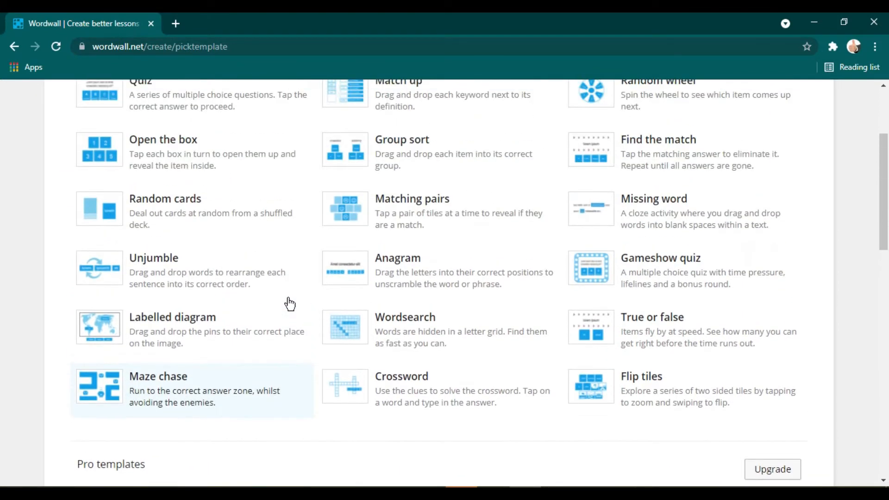
scroll(171, 306, up, 1)
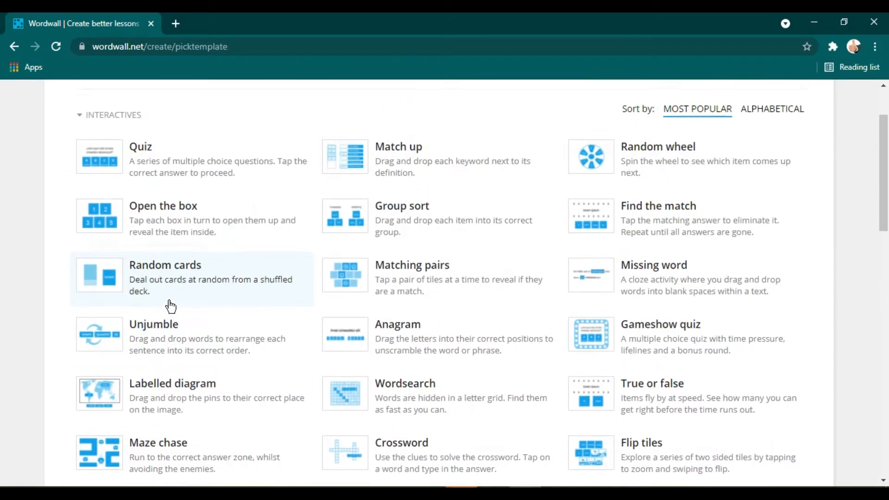
scroll(171, 306, down, 2)
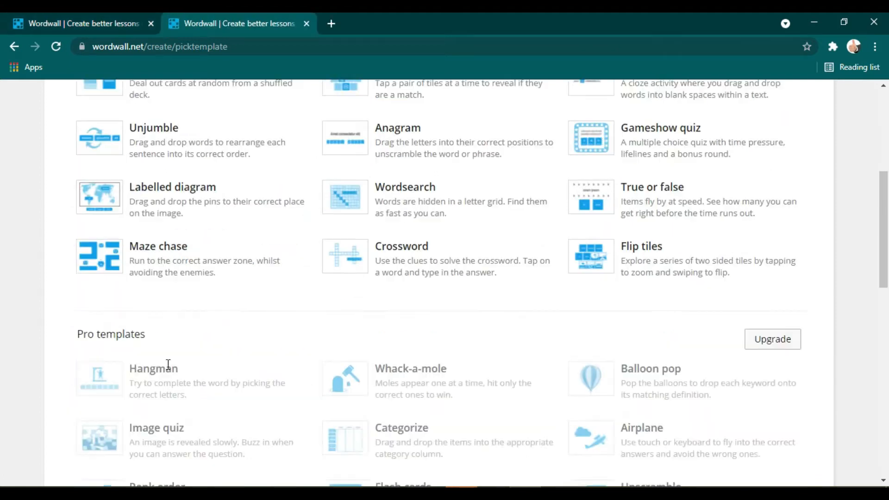
scroll(197, 359, up, 2)
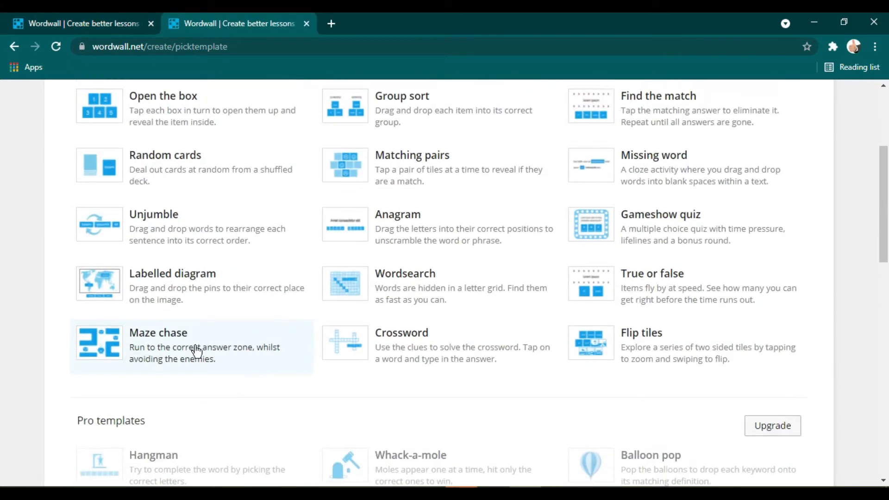
- Choose the Maze chase template and title the activity "Anggota Gerak"
click(150, 345)
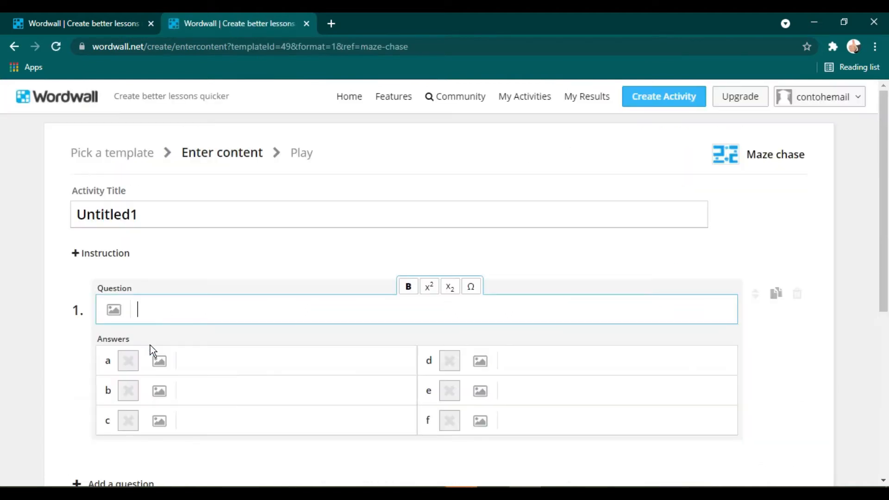
click(194, 216)
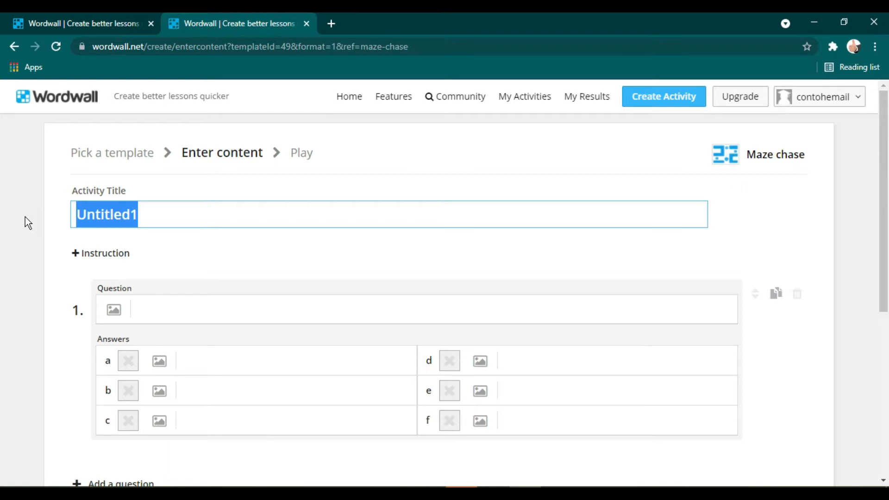
text(A)
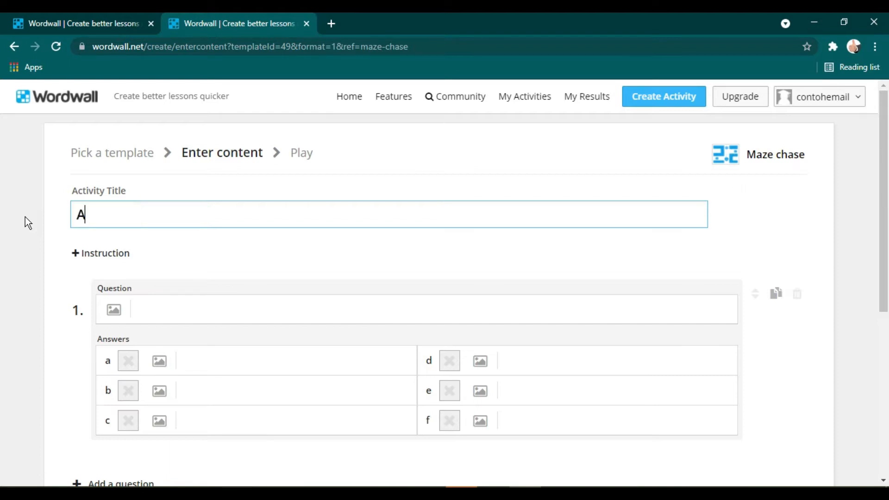
text(nggota Gerak)
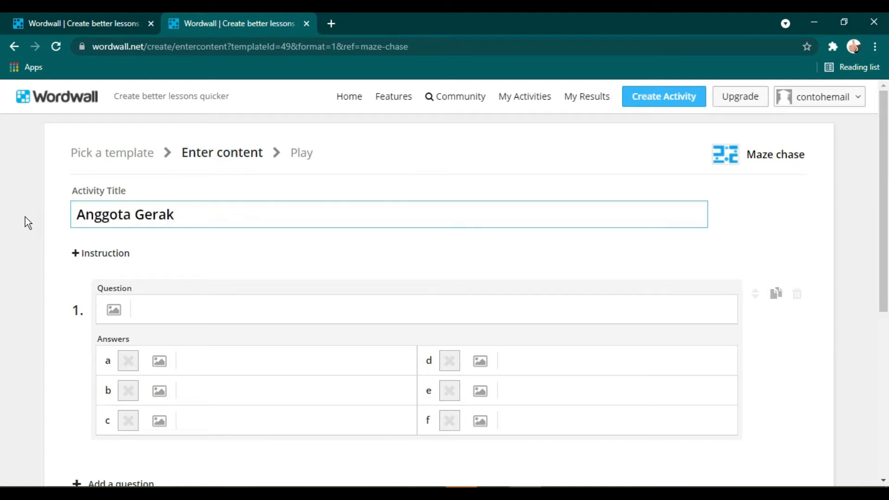
- Examine the Latin symbols that can be added to question 1's text, then return to the empty question
click(202, 314)
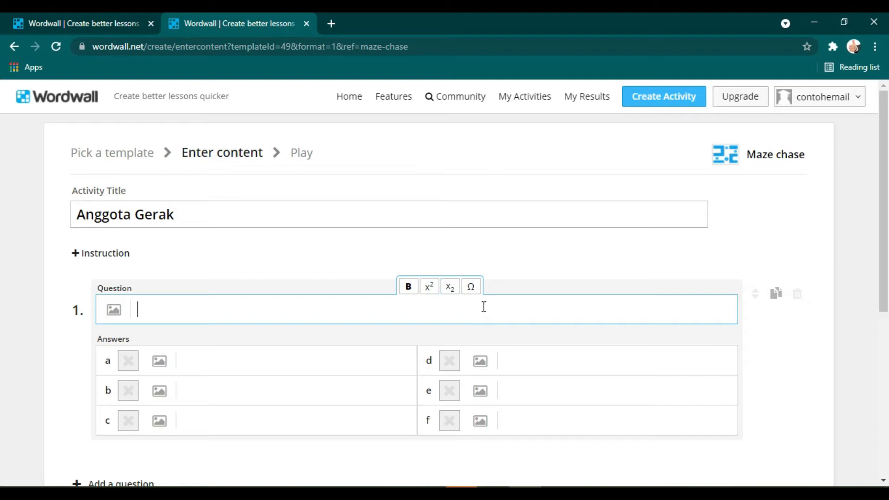
click(469, 291)
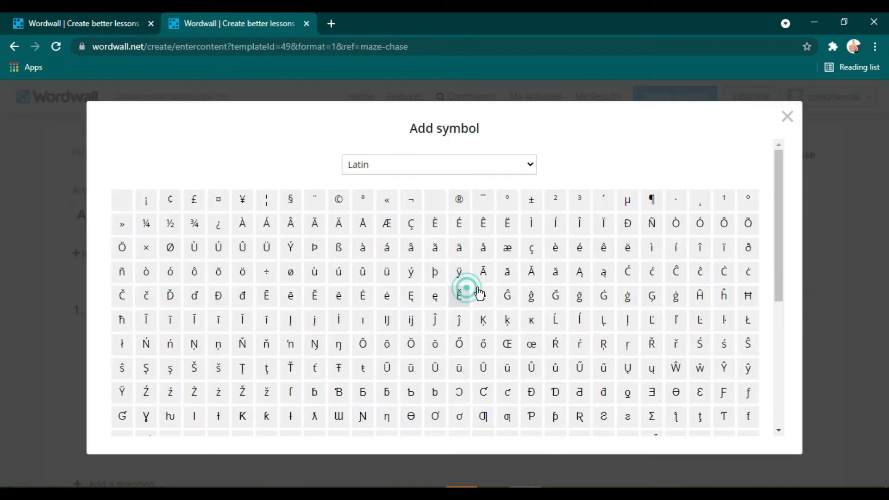
scroll(341, 367, down, 10)
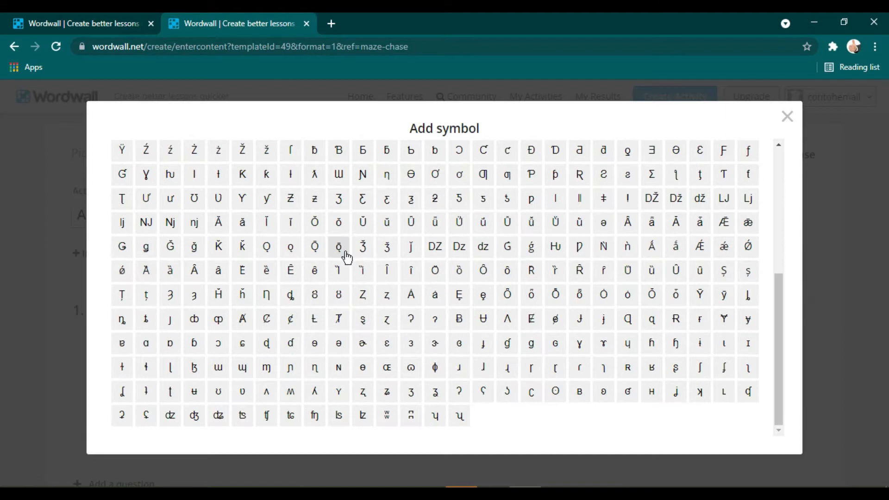
scroll(367, 343, up, 10)
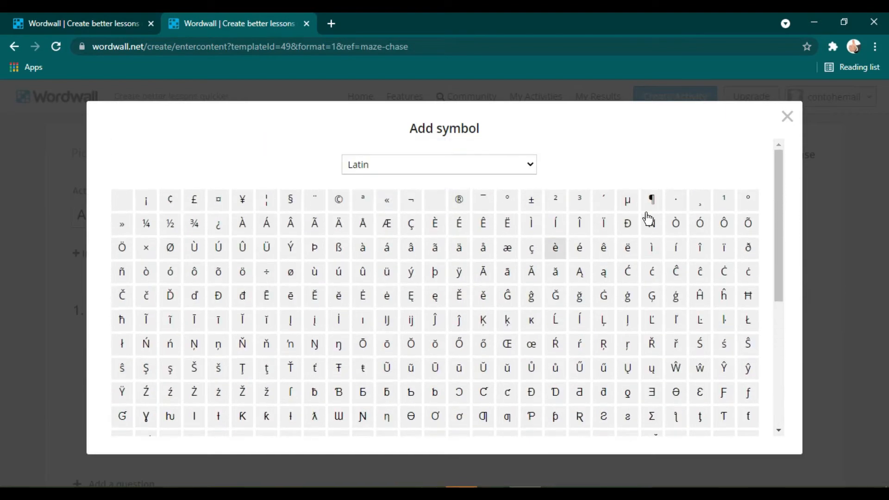
click(787, 116)
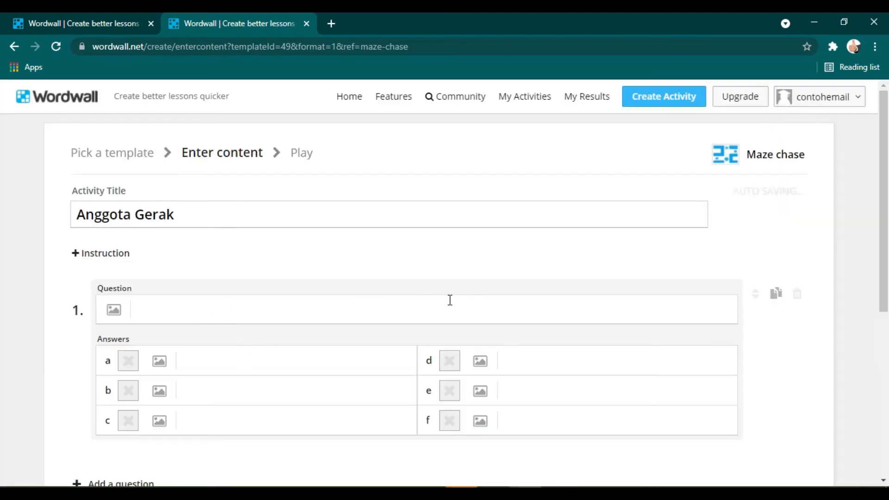
click(423, 306)
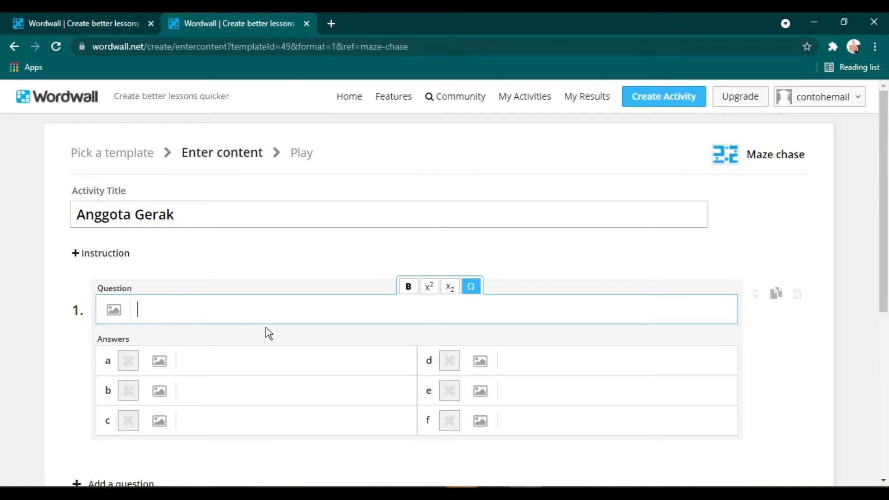
click(114, 310)
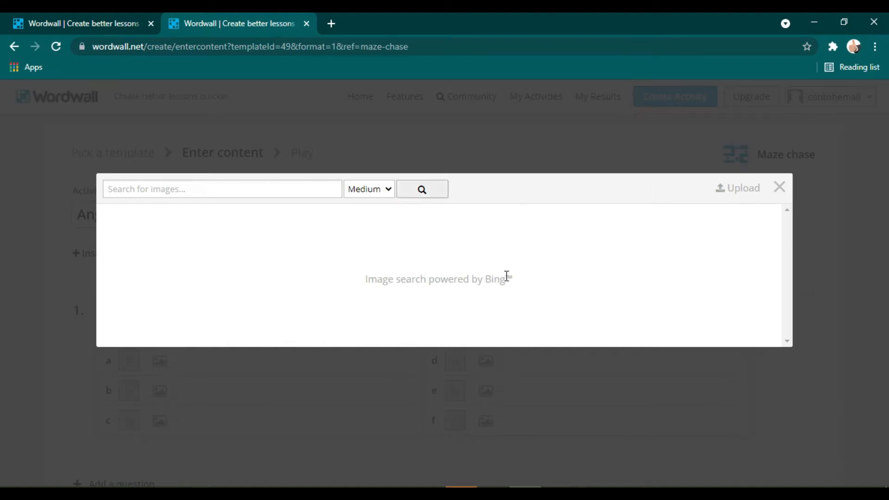
click(750, 188)
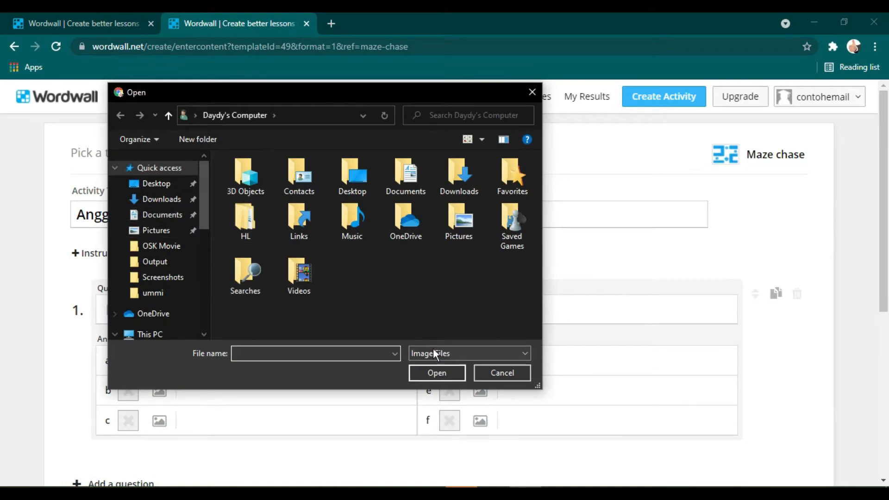
click(498, 374)
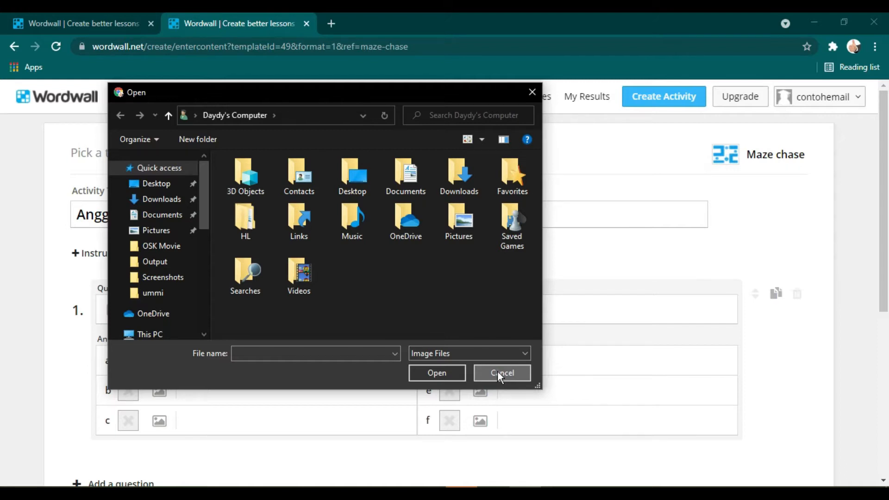
- Close the file upload dialog and browse web image search results for "tengkorak" for question 1's picture
click(498, 373)
click(121, 310)
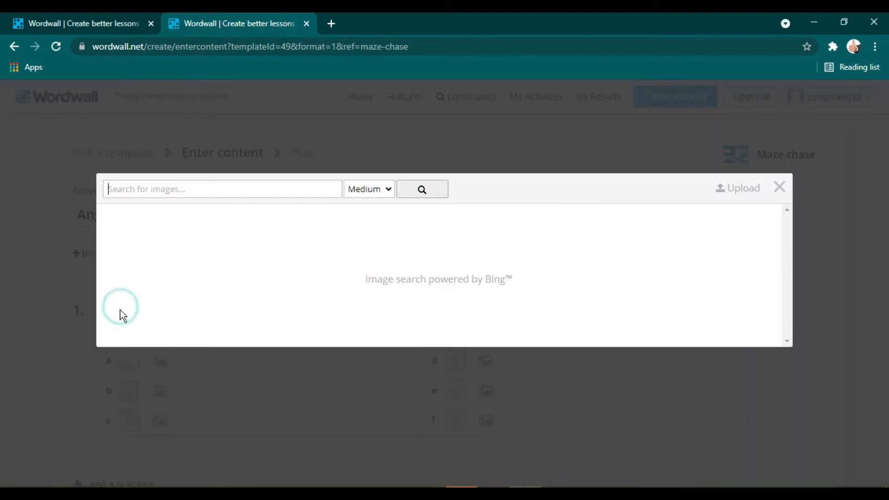
click(236, 192)
text(tengkorak)
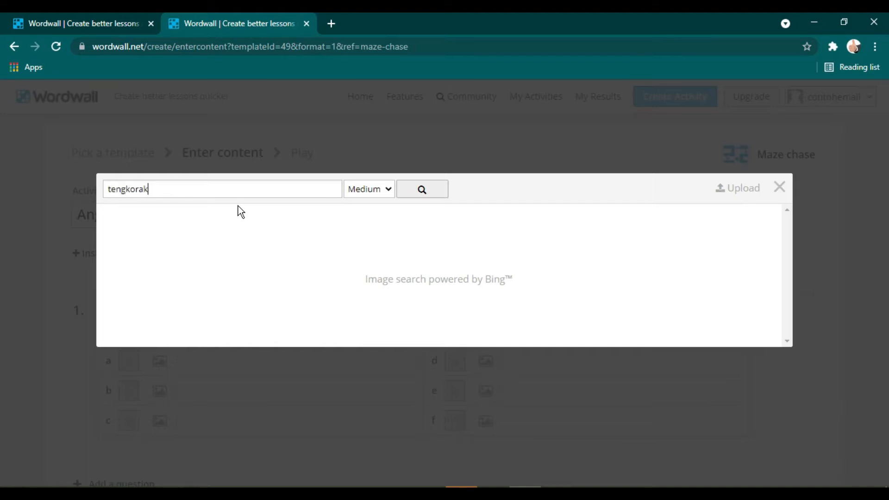
click(419, 191)
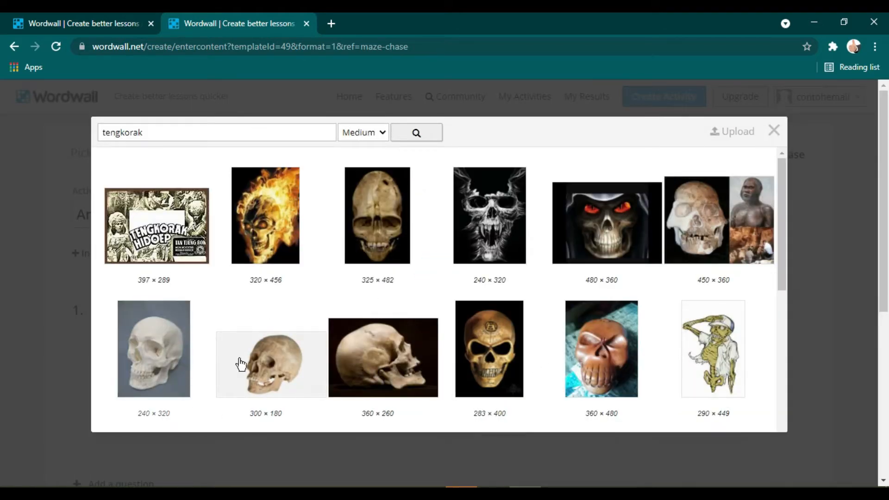
scroll(358, 356, down, 8)
scroll(359, 362, down, 8)
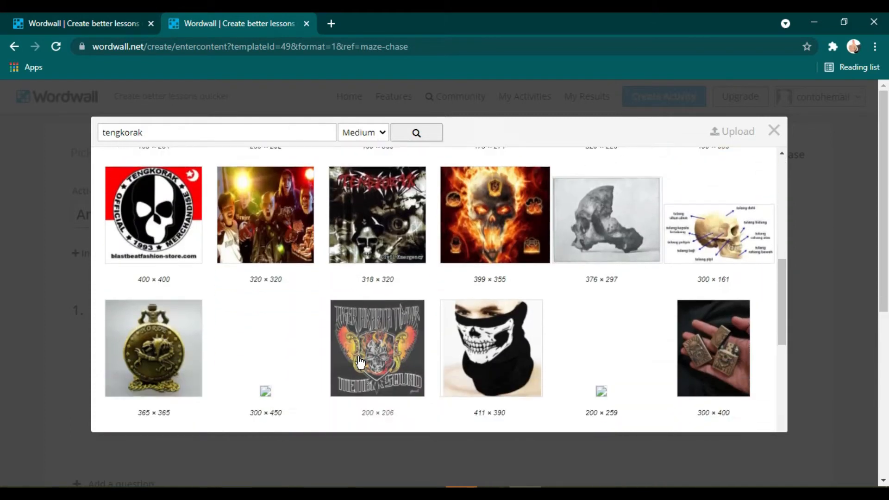
scroll(359, 363, down, 7)
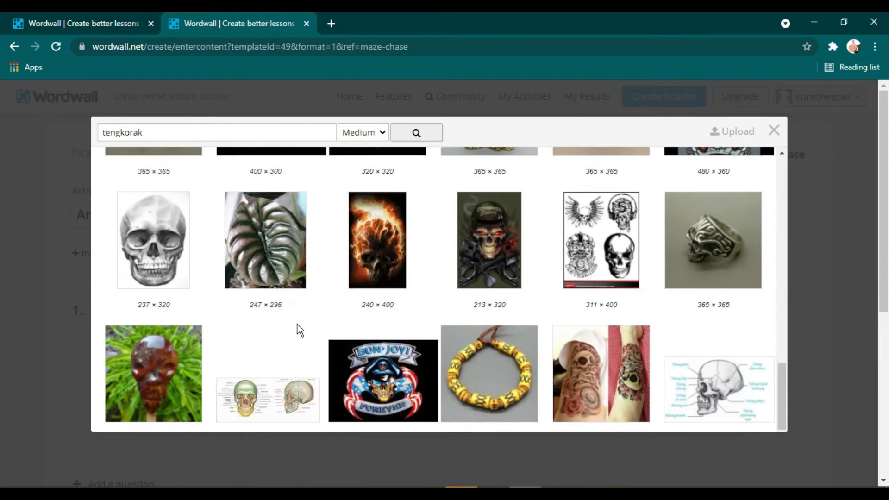
scroll(298, 329, down, 3)
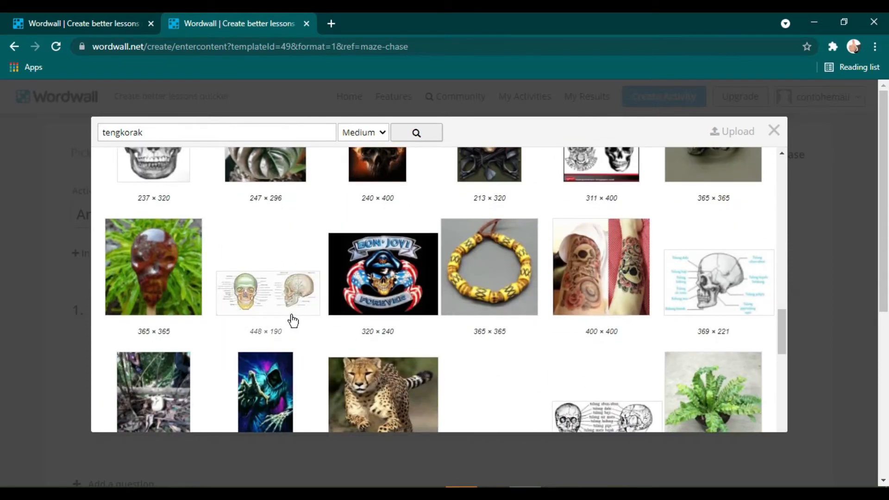
scroll(293, 320, down, 7)
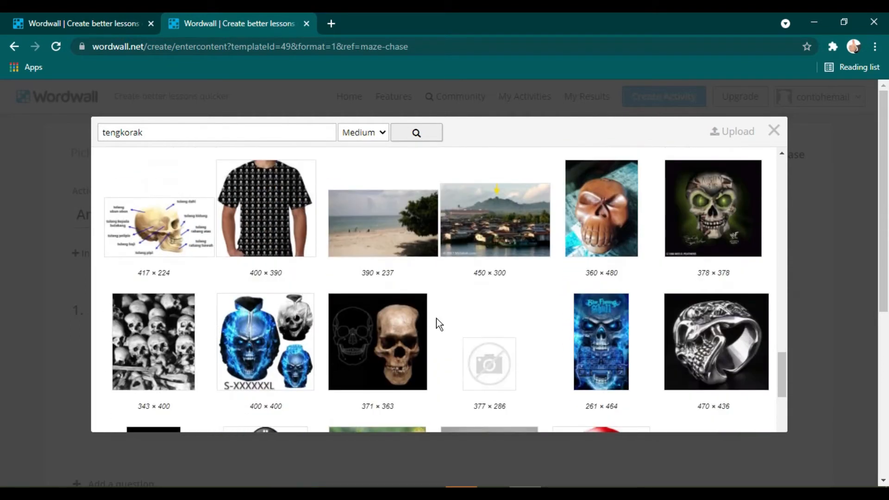
scroll(436, 318, up, 9)
- Search the web images for "rangka badan" and insert the 343 × 364 torso skeleton picture into question 1
double_click(154, 132)
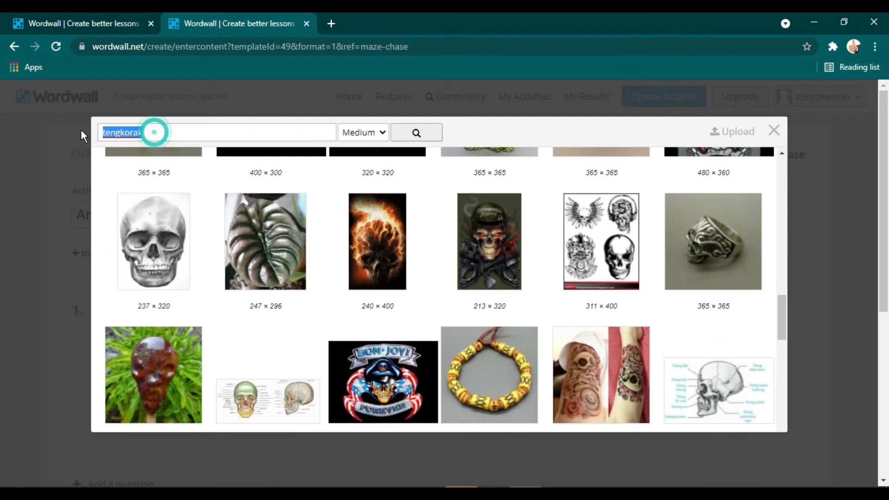
text(rangka badan)
key(Return)
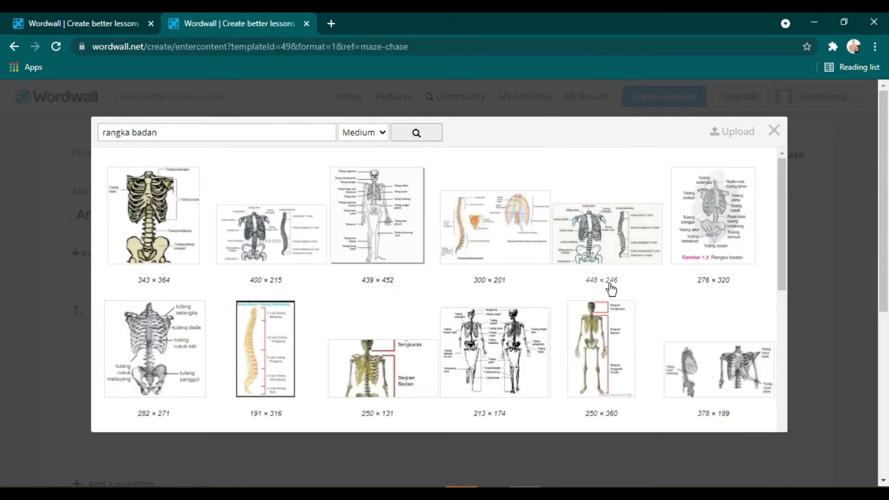
click(155, 206)
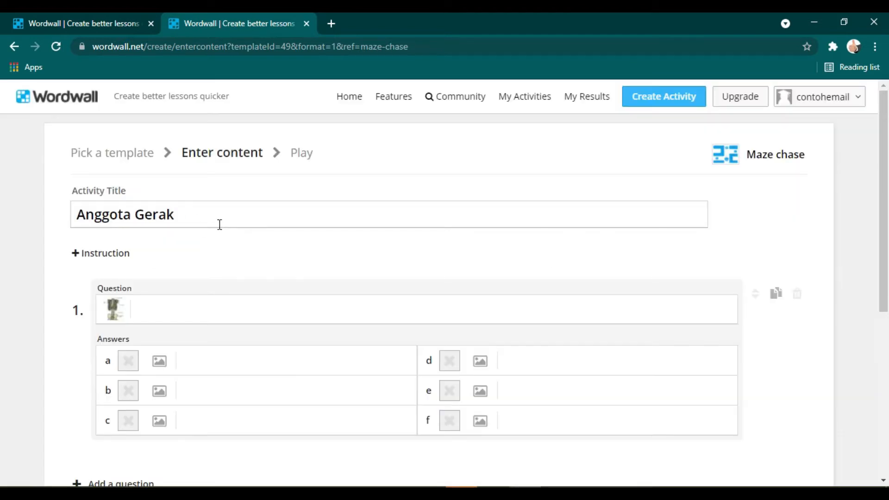
- Enter "Pada gambar organ yang dilindungi adalah" as question 1's text
click(162, 312)
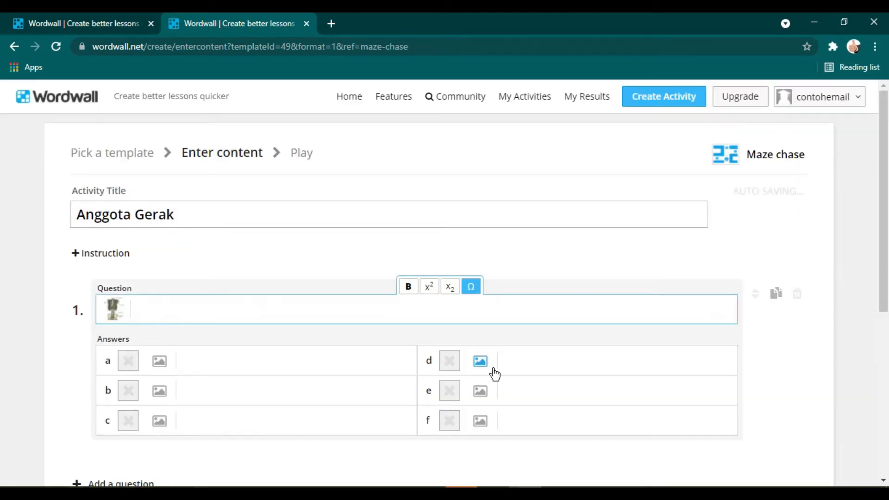
text(Pada gambar )
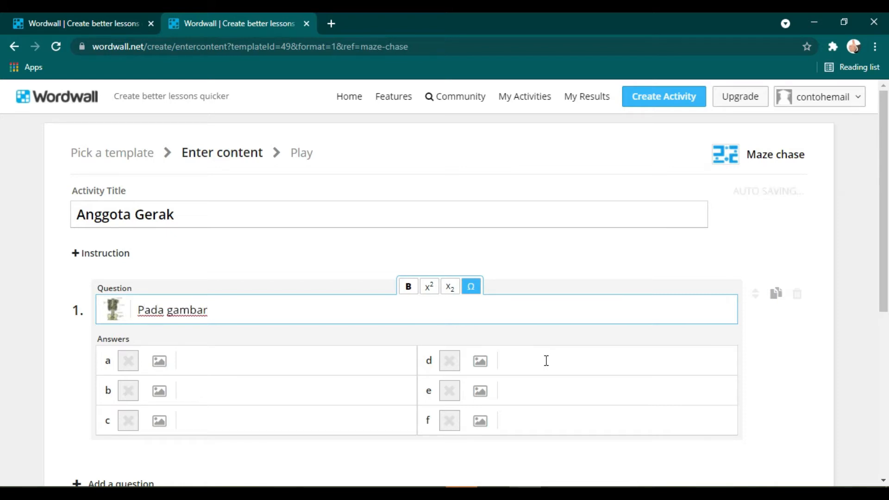
text(organ )
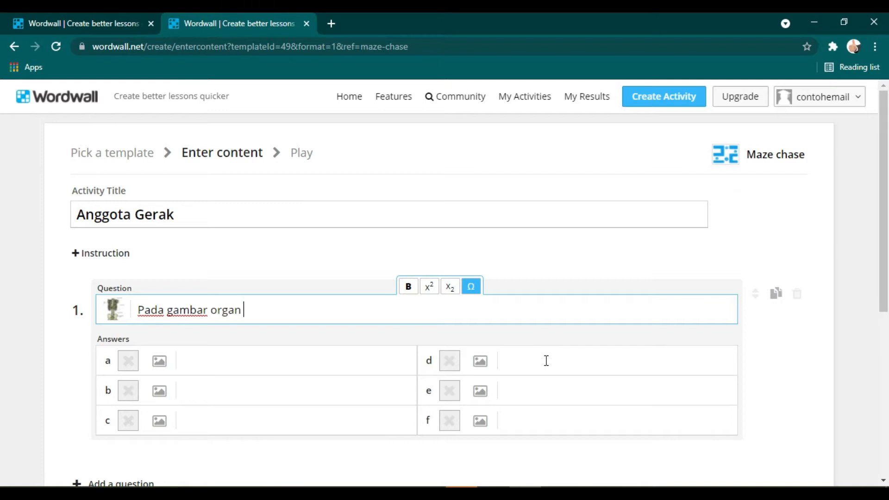
text(yang dilindungi adalah)
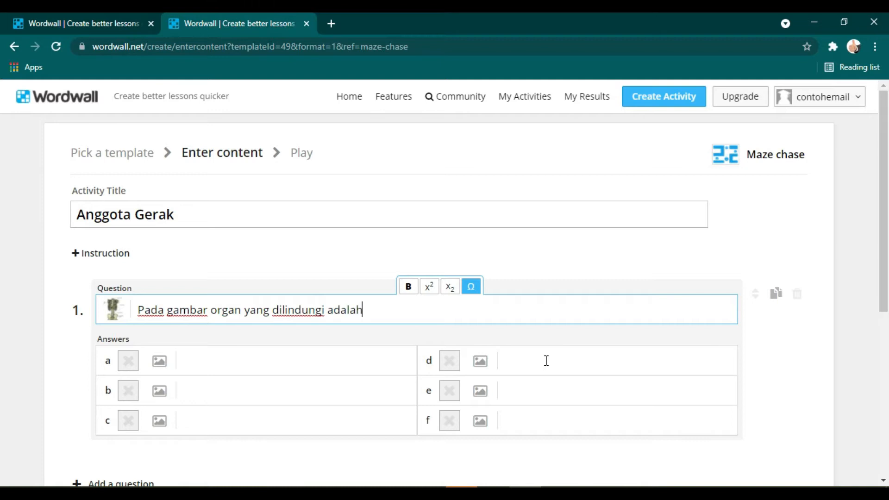
- Add the 400 × 400 heart picture from an image search for "jantung" to answer a
click(181, 363)
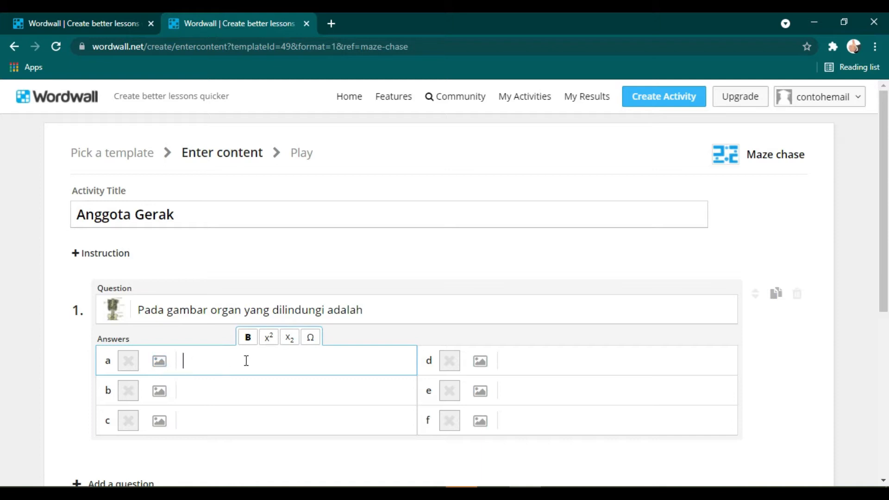
click(155, 362)
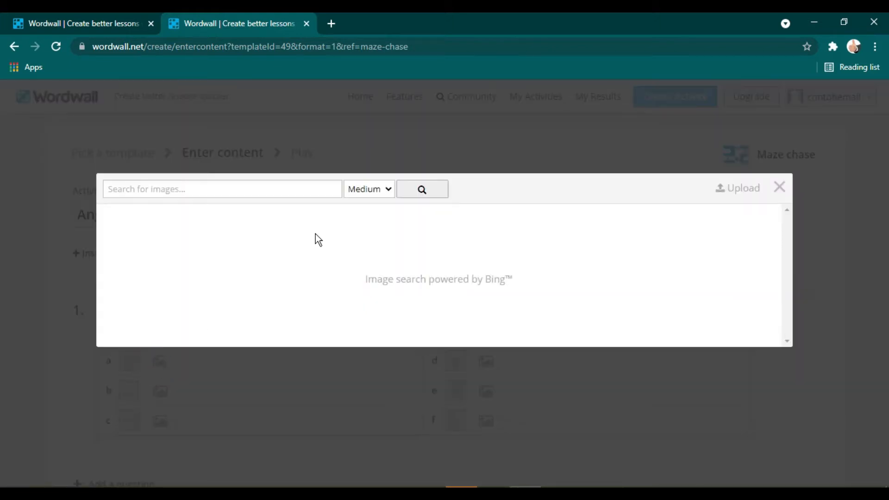
click(279, 192)
text(jan)
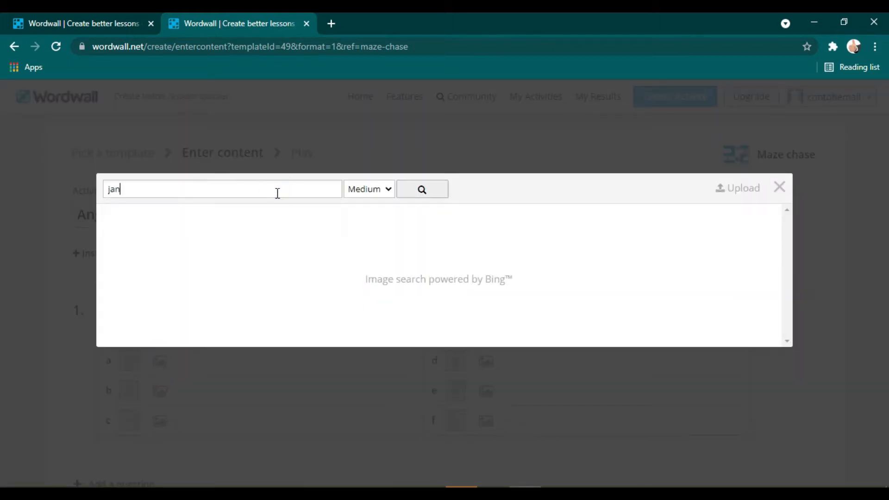
text(tung)
key(Return)
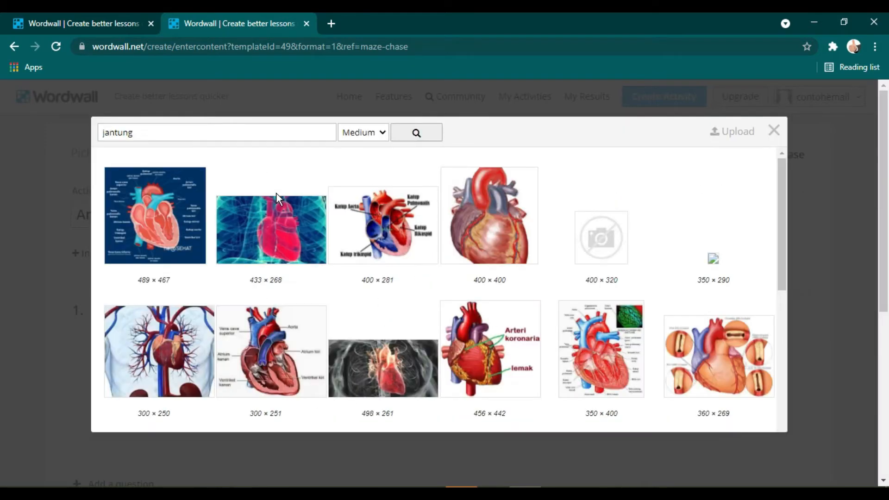
click(501, 229)
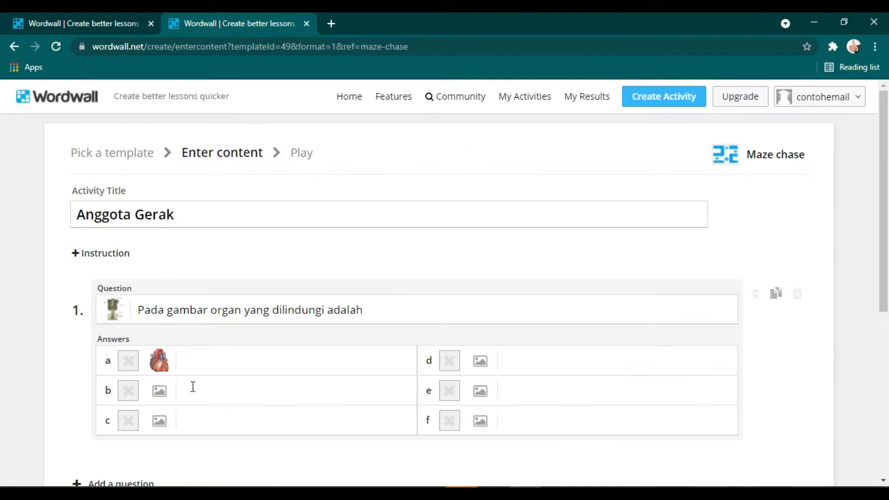
- Add the 366 × 271 liver picture from an image search for "hati" to answer b
click(160, 390)
click(299, 187)
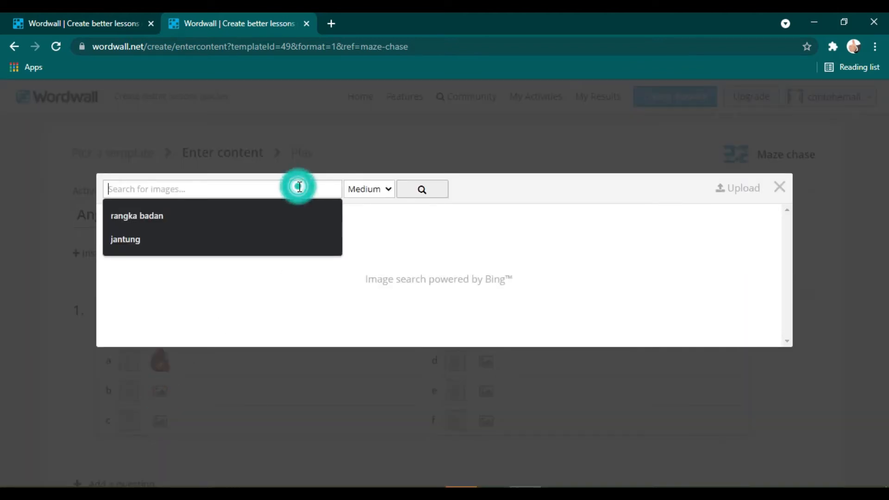
text(hati)
key(Return)
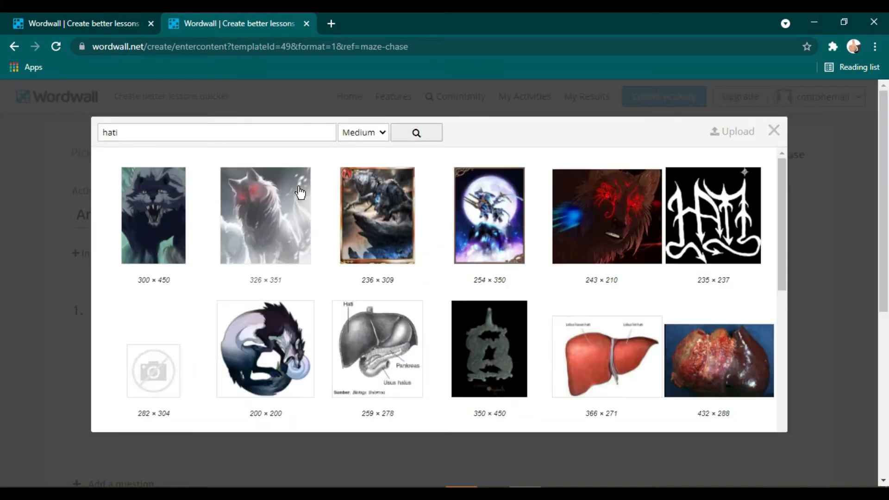
click(620, 354)
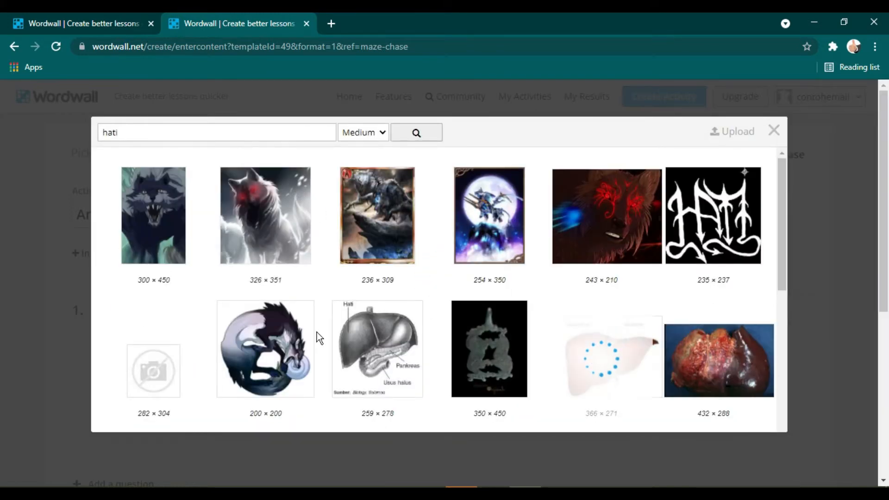
- Search for images of "otak" and "brain", and add the 452 × 382 blue brain picture to answer c
click(157, 402)
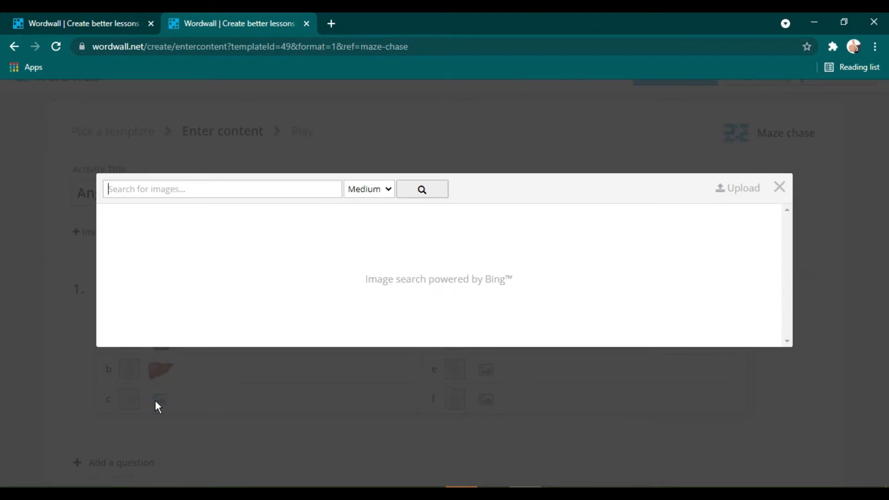
text(otak)
key(Return)
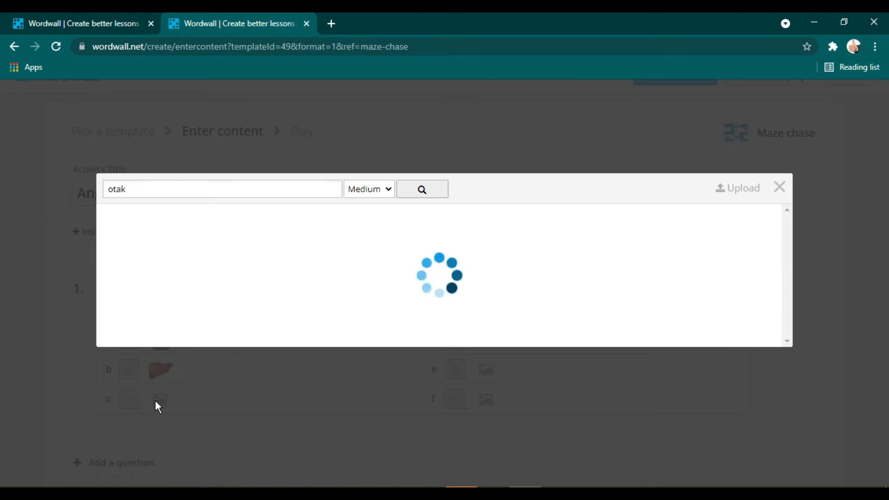
drag(166, 129, 68, 130)
text(brain)
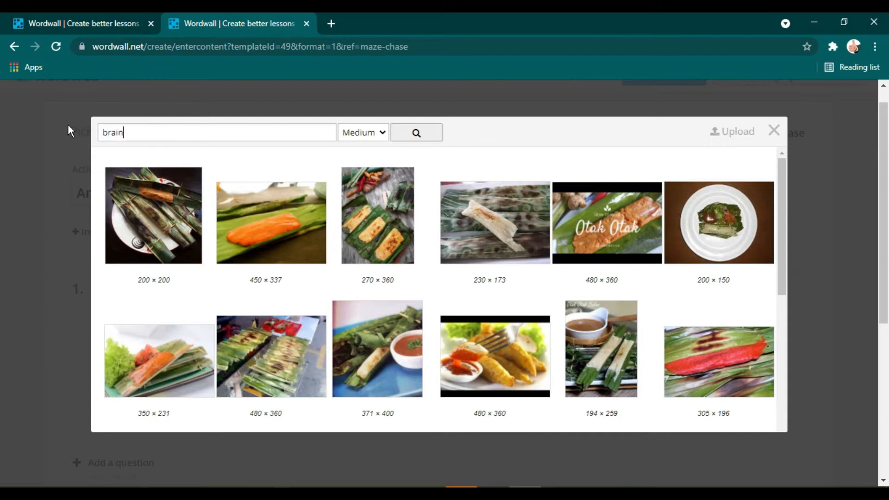
key(Return)
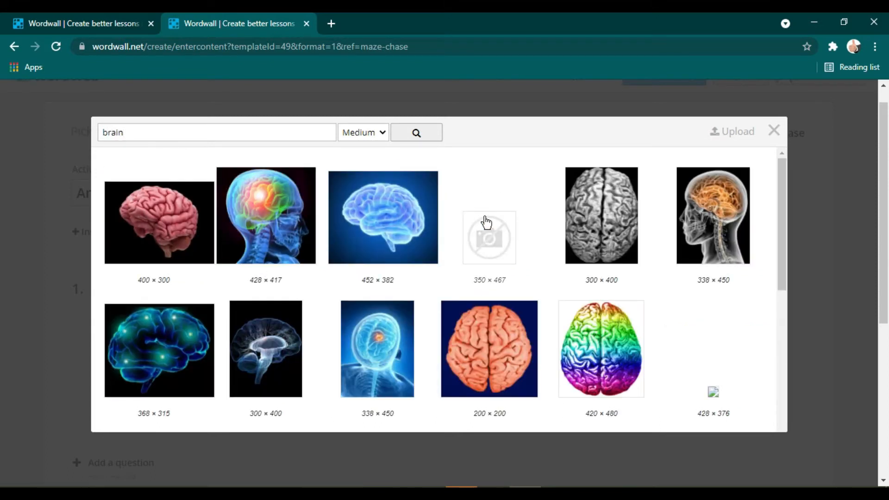
click(405, 229)
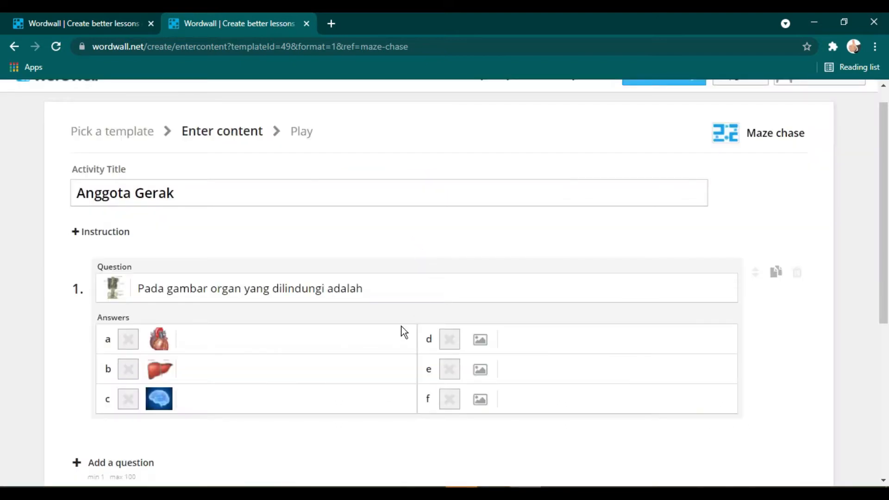
- Add the 317 × 255 stomach picture from an image search for "lambung" to answer d and clear that answer's text
click(546, 342)
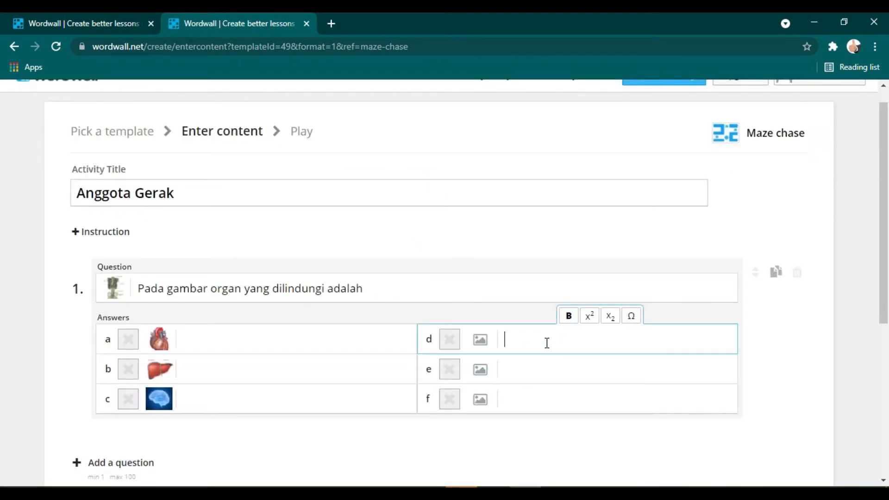
text(lambung)
click(480, 339)
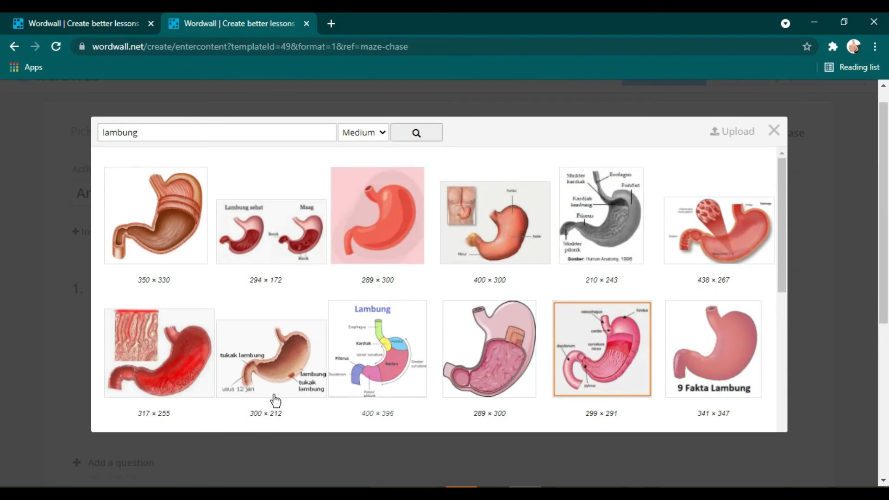
click(192, 379)
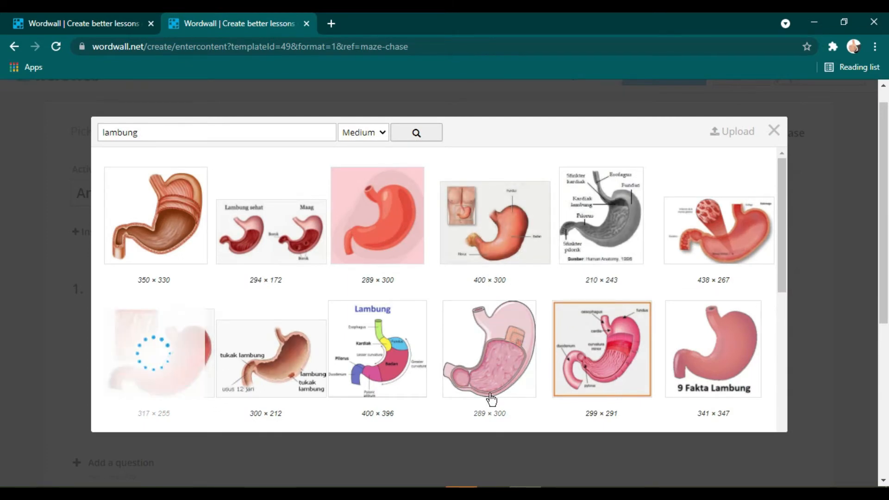
drag(562, 340, 513, 345)
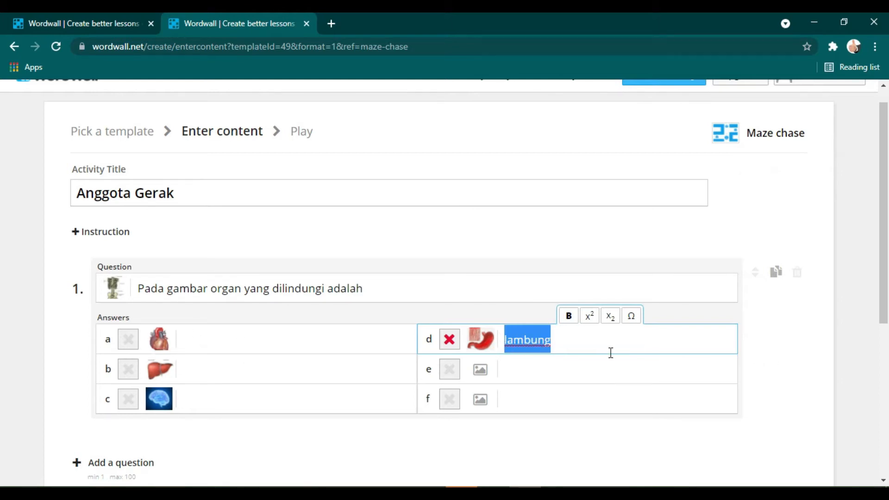
key(BackSpace)
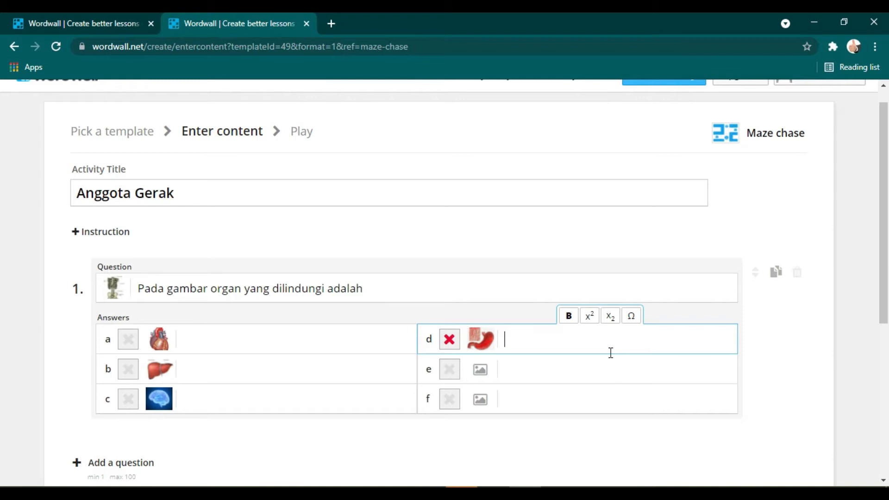
- Mark answer b, the liver picture, as correct and leave answer c, the brain picture, unmarked
click(128, 369)
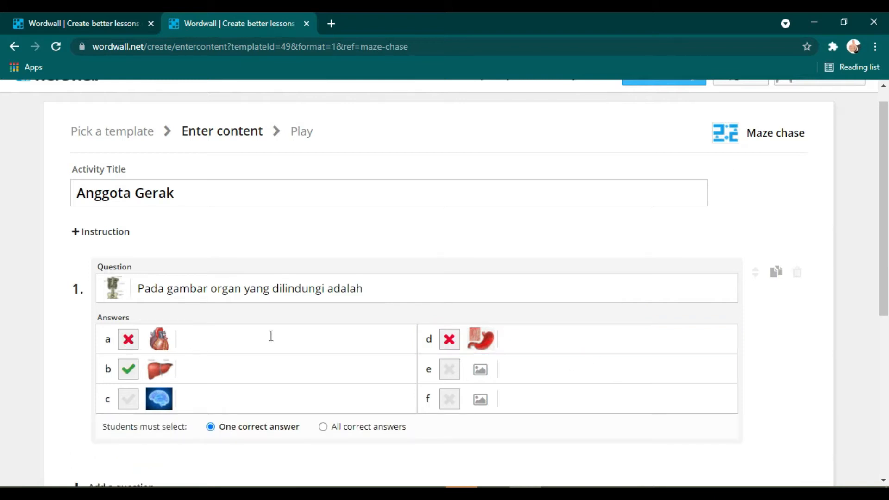
click(124, 403)
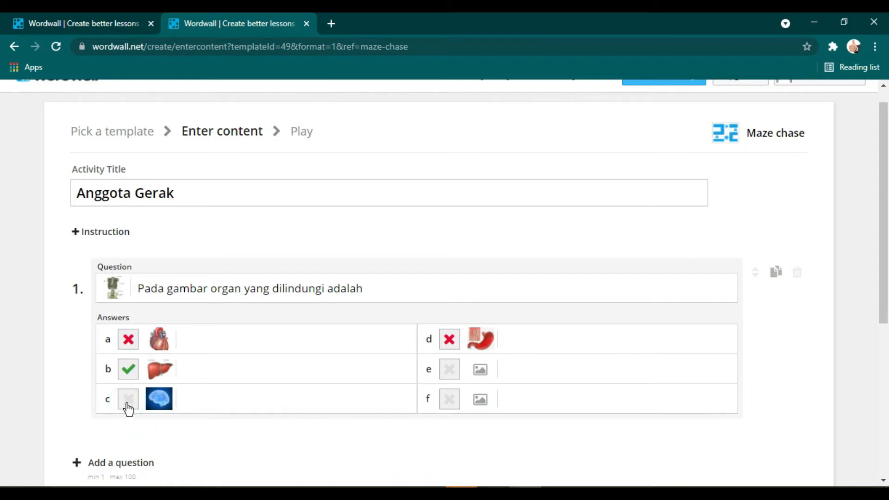
click(206, 398)
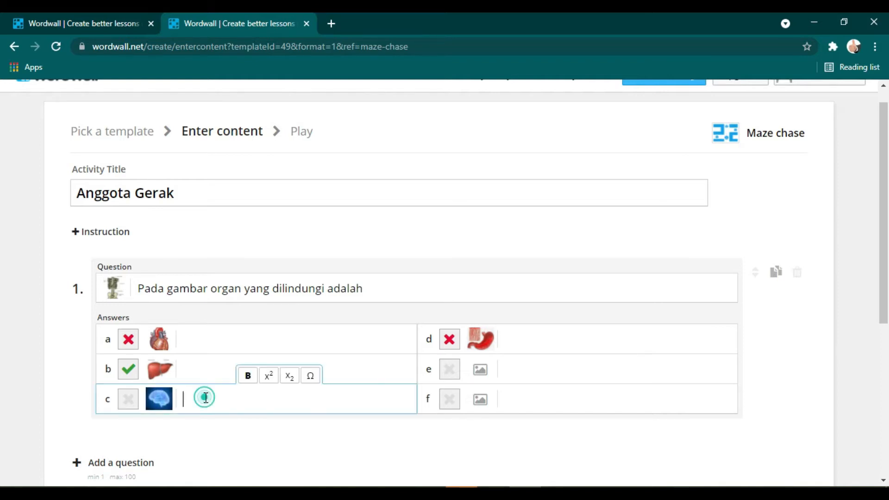
- Mark answer a, the heart picture, as the only correct answer to question 1, with the liver and brain pictures set as wrong
click(128, 398)
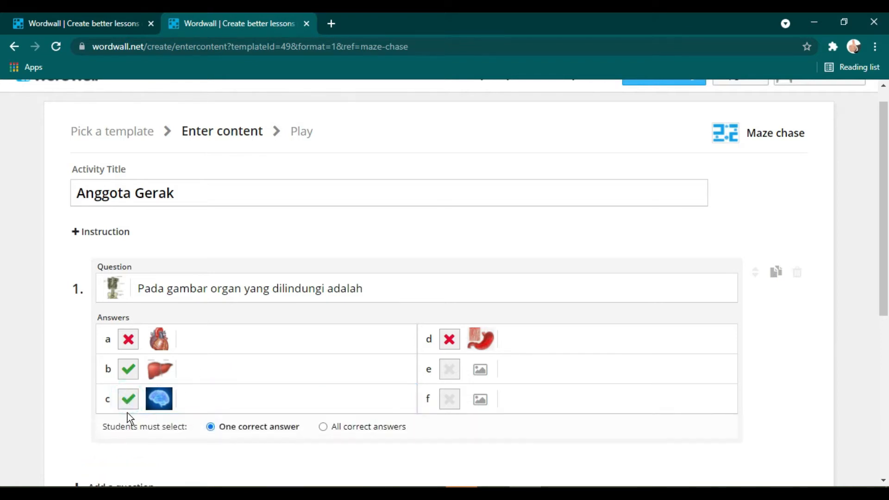
click(195, 395)
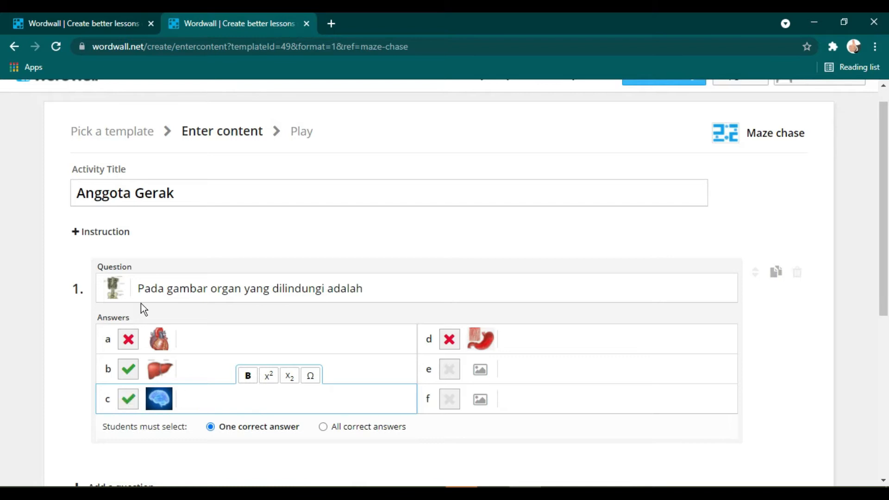
click(127, 343)
click(127, 342)
click(128, 369)
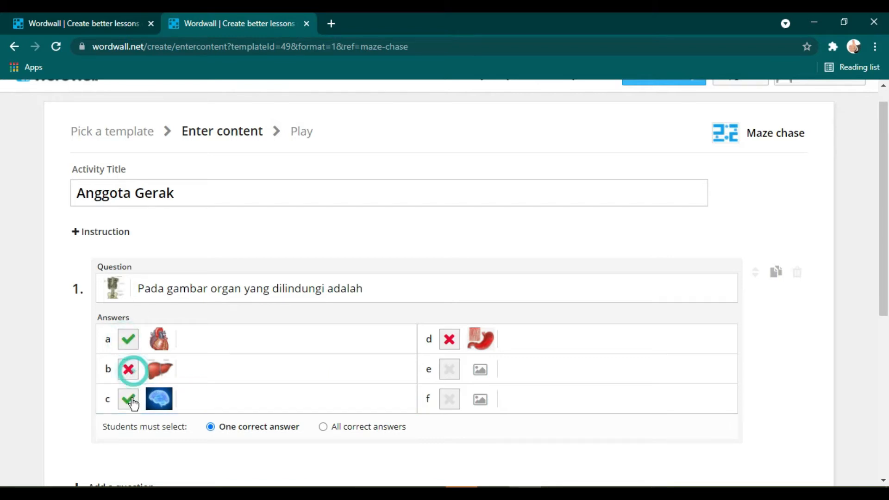
click(128, 399)
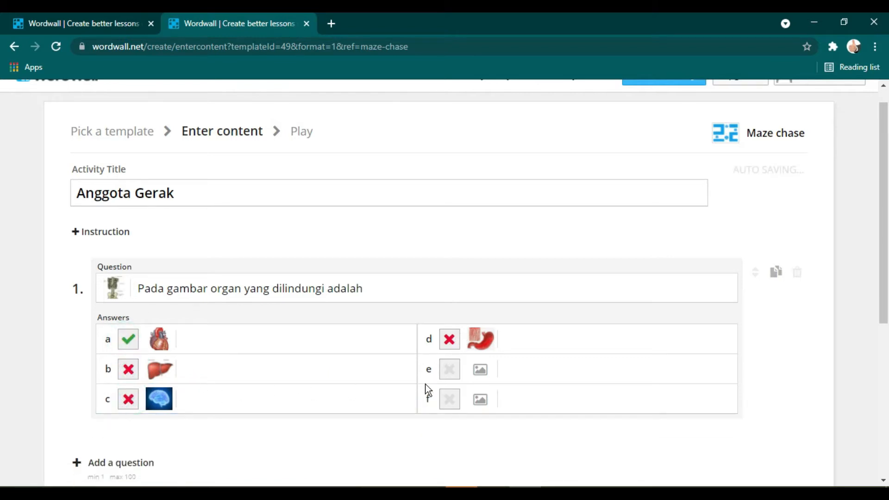
- Add a second question with the text "Yang merupakan rangka anggota gerak bawah...."
scroll(186, 363, down, 2)
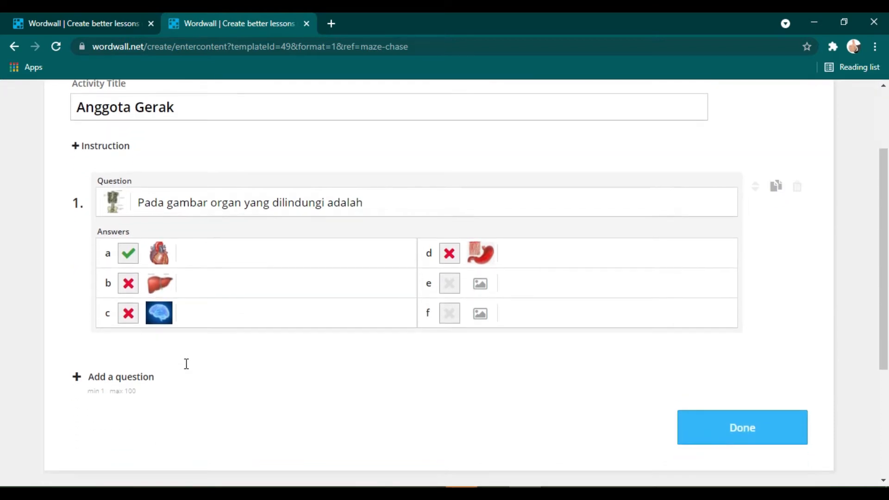
click(132, 354)
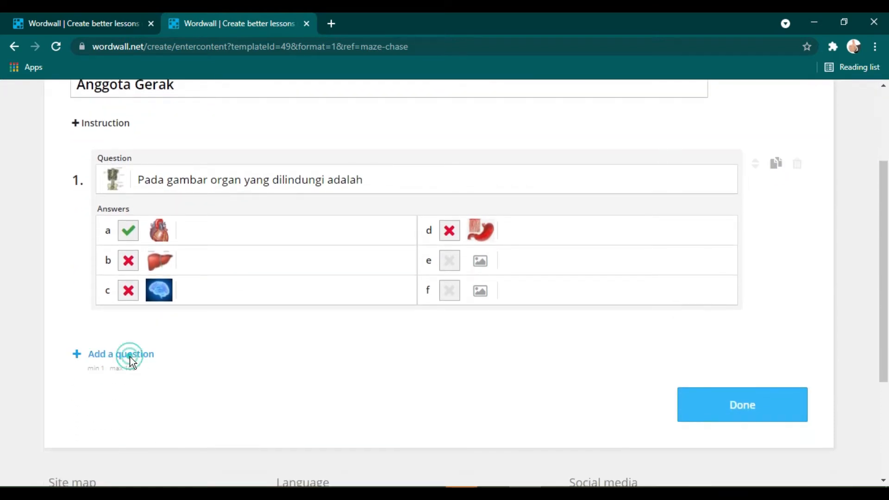
scroll(146, 289, up, 2)
scroll(147, 319, down, 2)
click(148, 316)
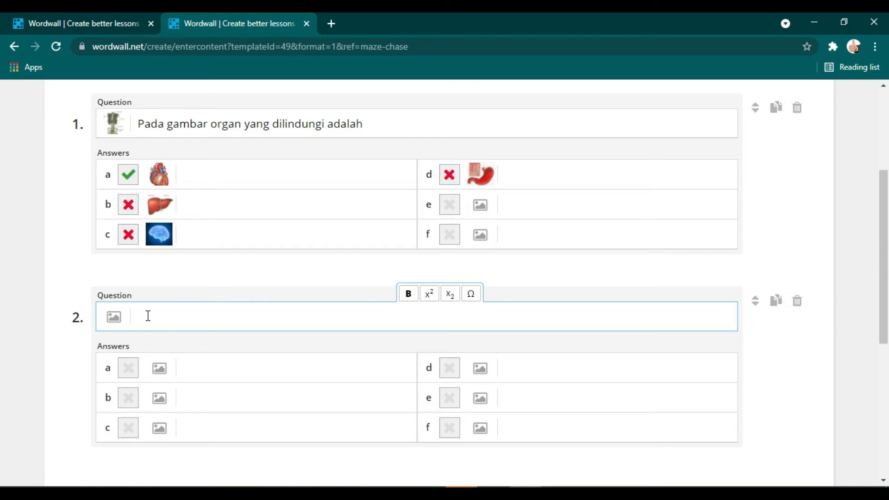
text(Yang emerupakan rangka anggota )
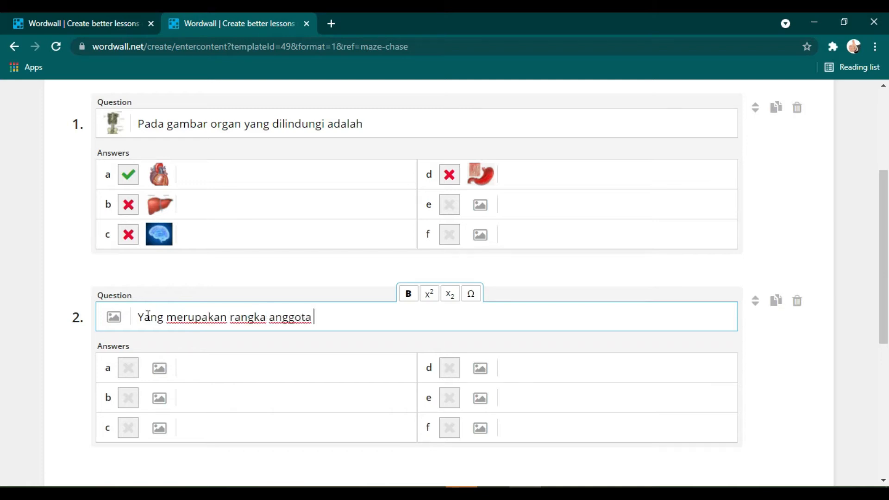
text(gerak bawah)
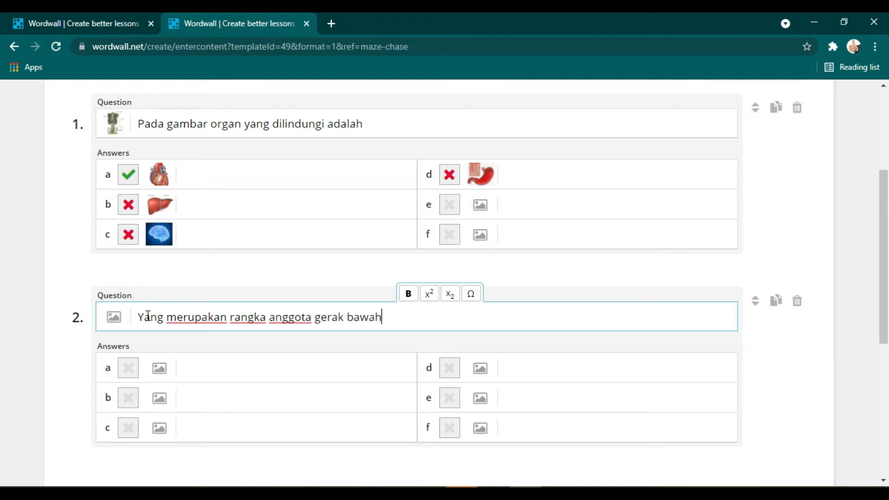
text(....)
- Add the 346 × 296 arm skeleton picture from an image search for "rangka tangan" to question 2's answer a, with the text "tangan"
click(160, 368)
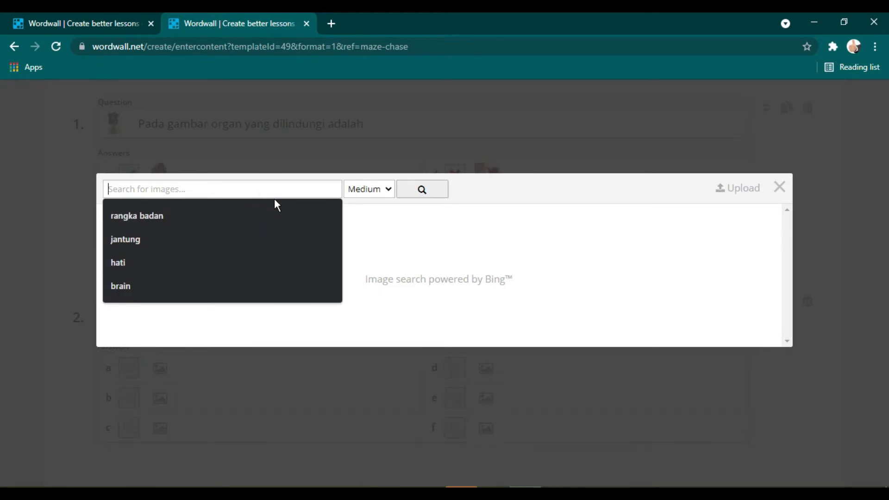
text(rangka t)
text(angan)
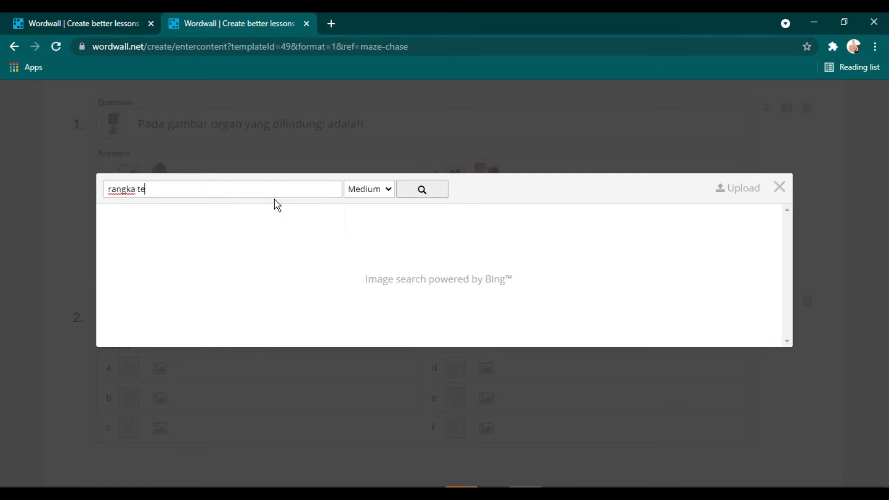
key(Return)
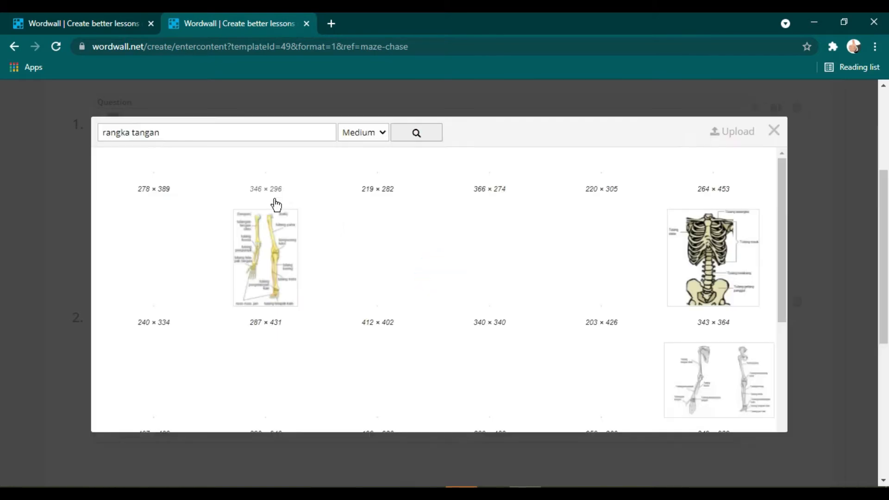
click(263, 220)
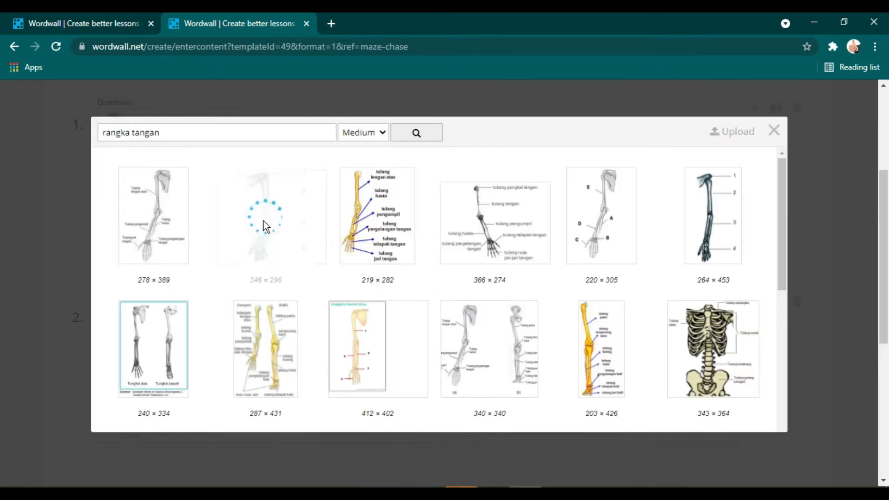
click(216, 365)
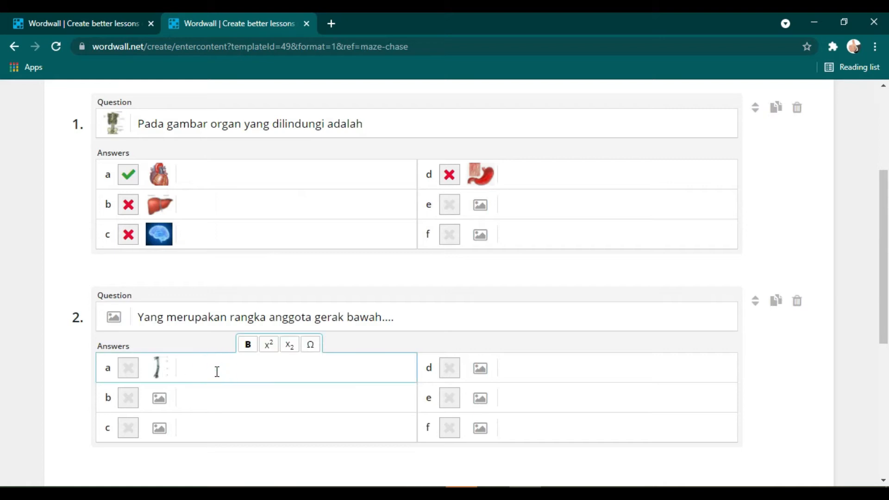
text(ta)
text(tangan)
- Add the 203 × 426 leg bone picture from an image search for "rangka kaki" to question 2's answer b, with the text "kaki"
click(159, 398)
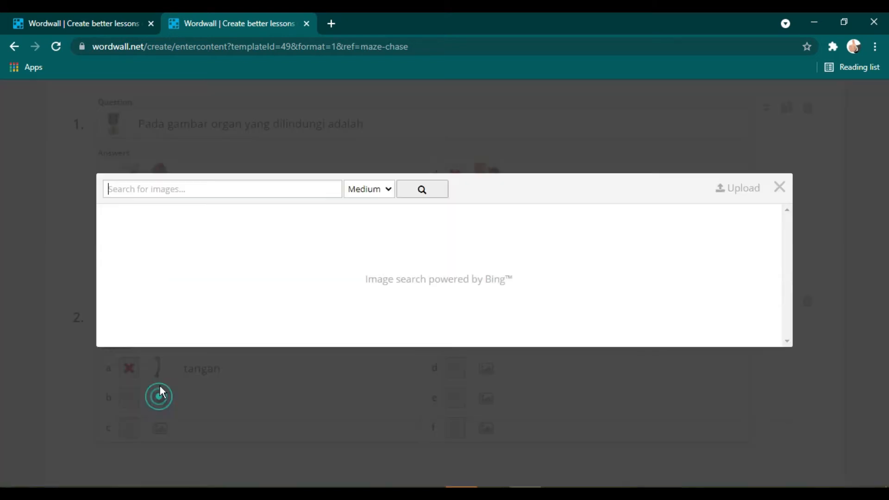
click(225, 192)
text(rangka kaki)
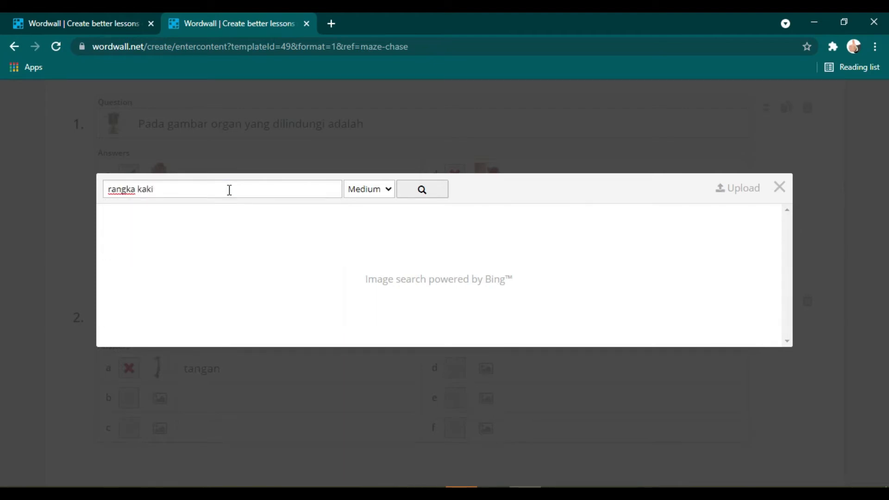
click(438, 189)
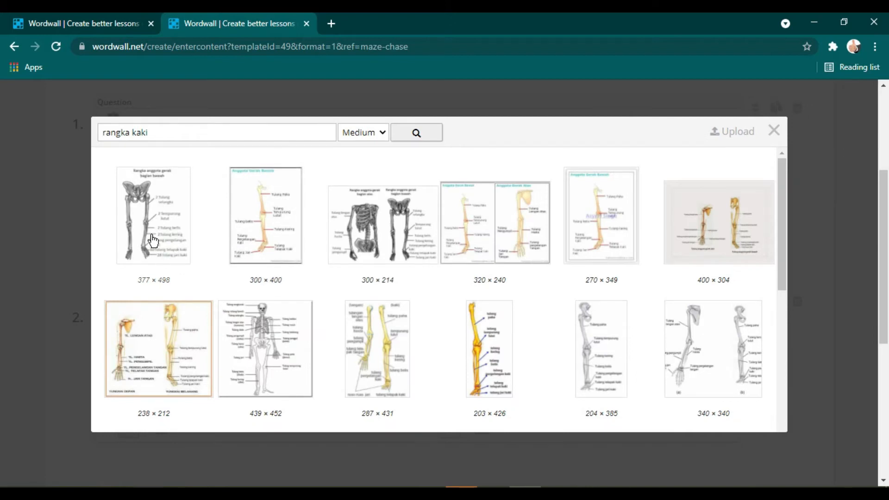
click(482, 360)
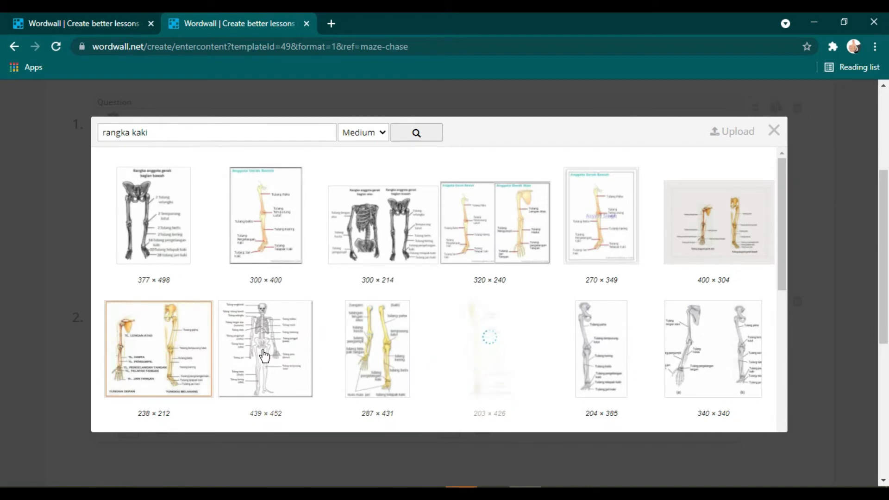
click(226, 401)
text(kaki)
- Add a skull picture from an image search for "tengkorak" to question 2's answer c, with the text "kepala"
click(160, 428)
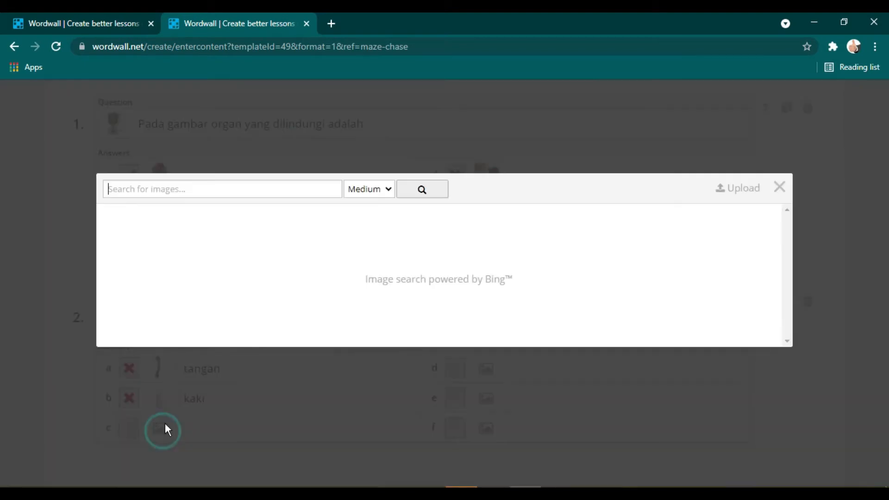
click(270, 191)
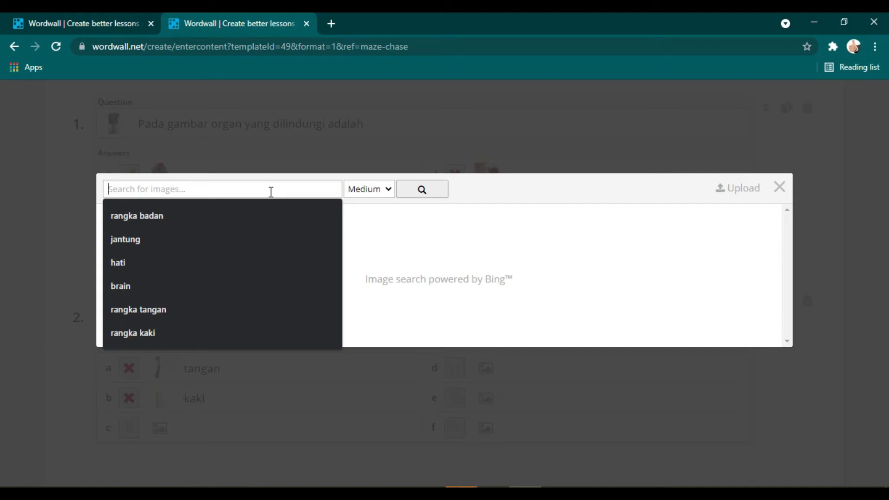
text(tengkorak)
key(Return)
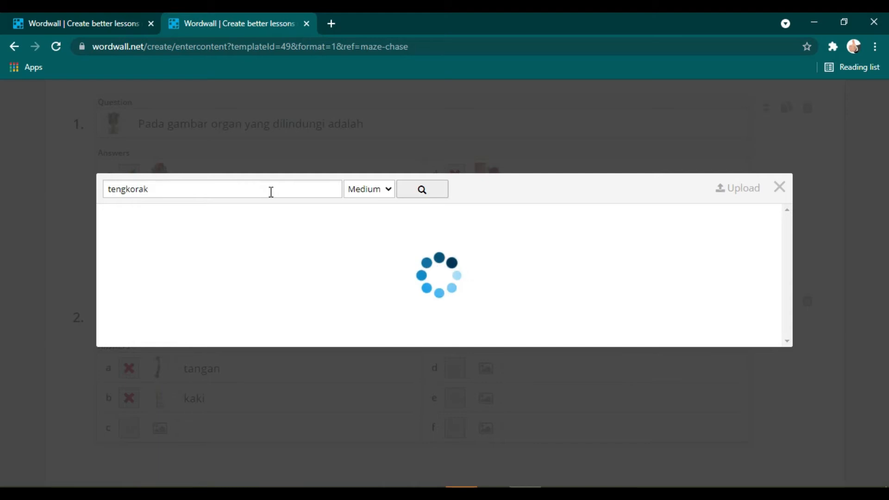
click(277, 372)
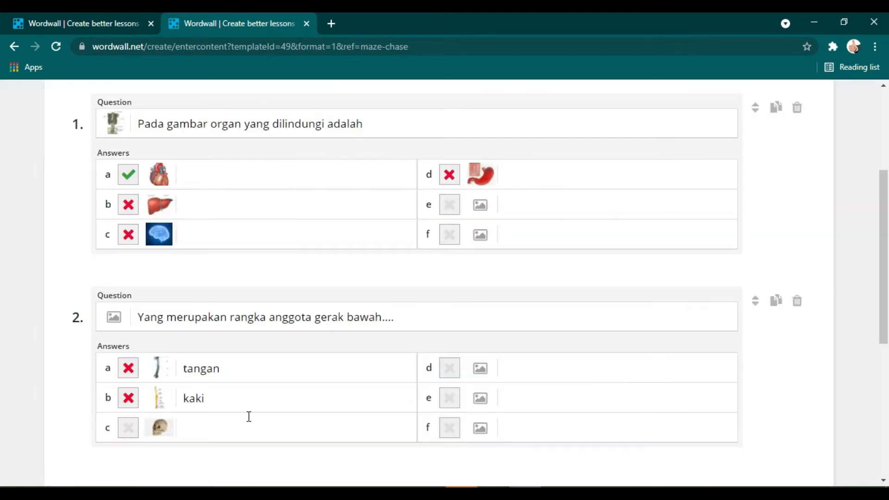
click(221, 434)
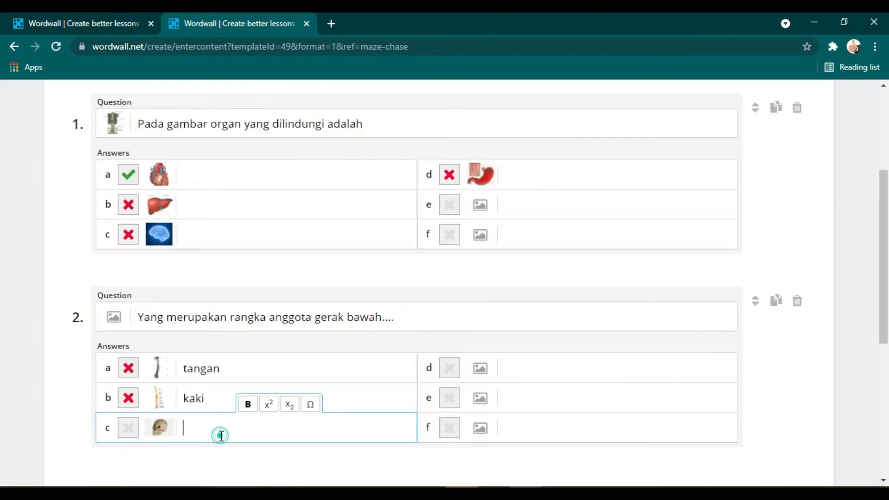
text(kepala)
- Add a pelvis bone picture from an image search for "rangka pinggul" to question 2's answer d
click(508, 370)
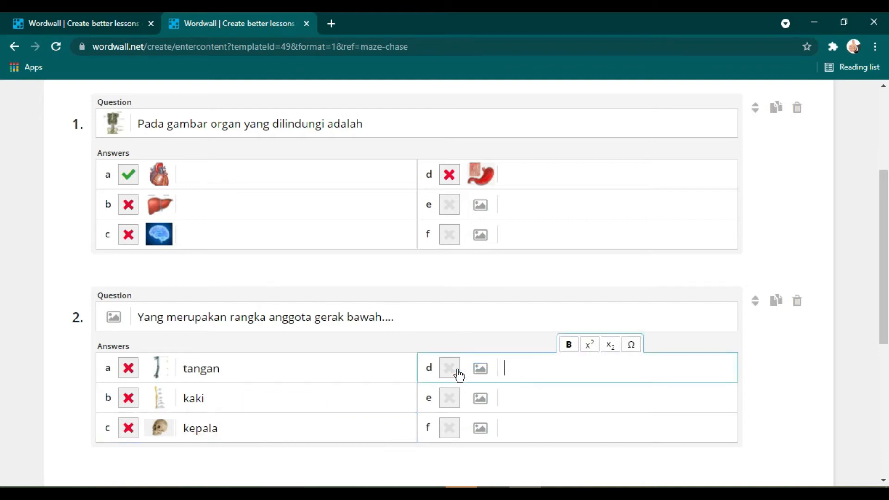
click(480, 368)
click(293, 187)
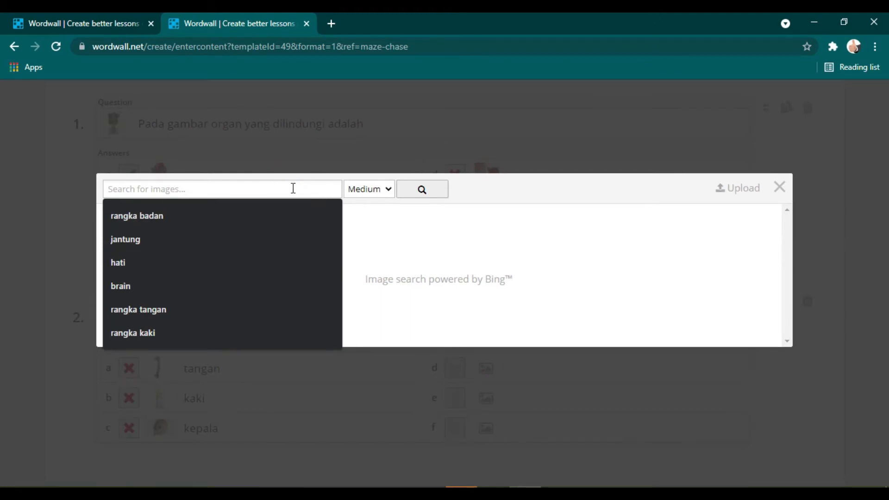
text(r)
key(BackSpace)
text(t)
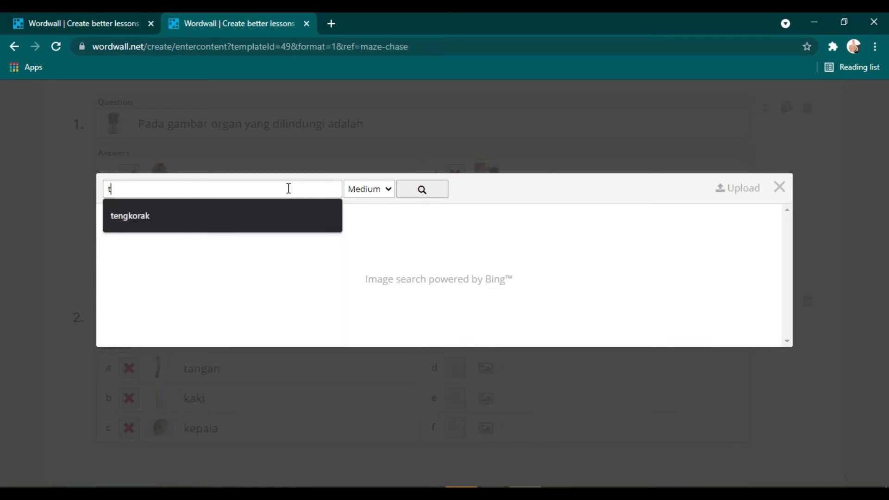
key(BackSpace)
text(rangka pinggul)
key(Return)
click(296, 218)
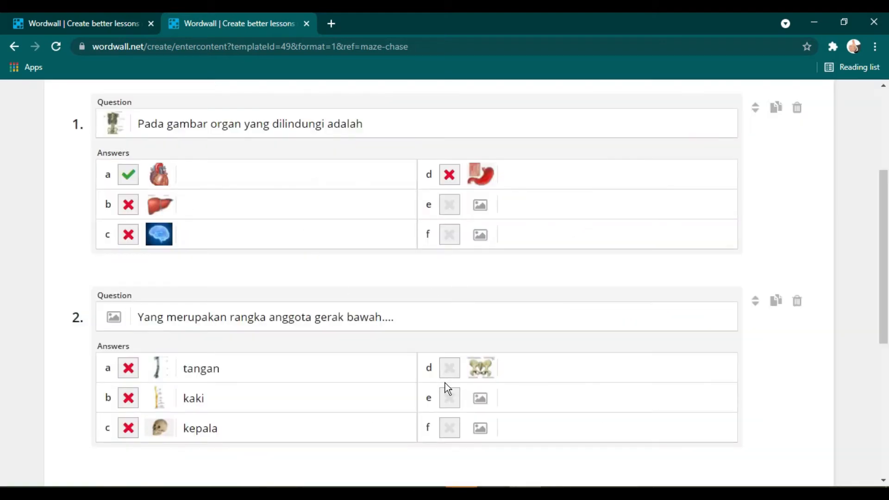
- Give question 2's answer d the text "gelang panggul" and mark answer b, "kaki", as correct
click(523, 371)
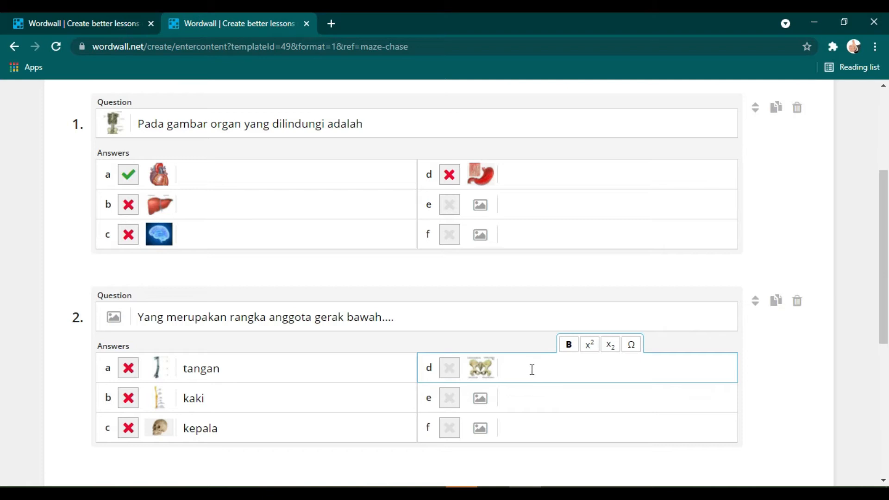
text(gea)
text(ang panggul)
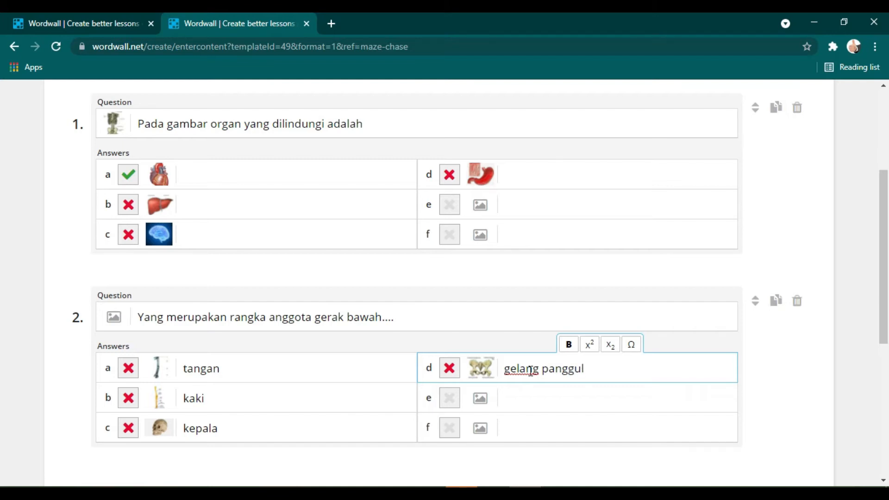
click(127, 401)
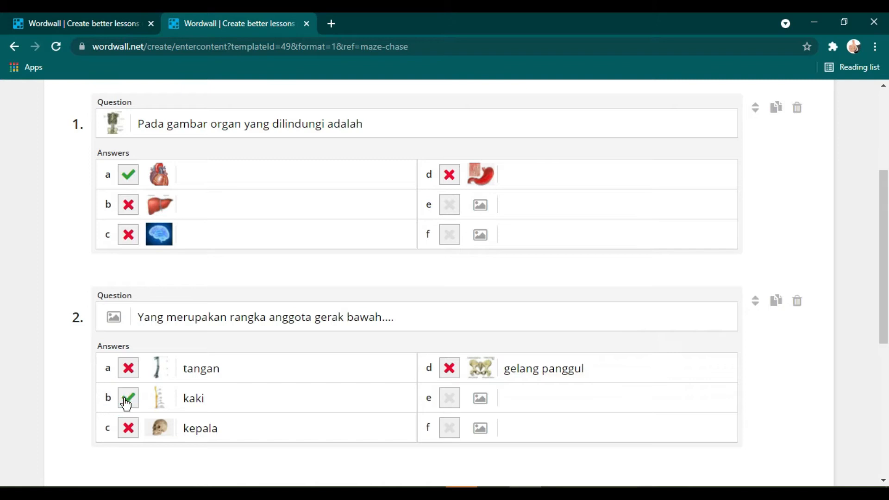
- Add question 3 with the text "Penyakit osteoporosis mengakibatkan tulang menjadi..."
scroll(204, 391, down, 3)
scroll(205, 391, down, 2)
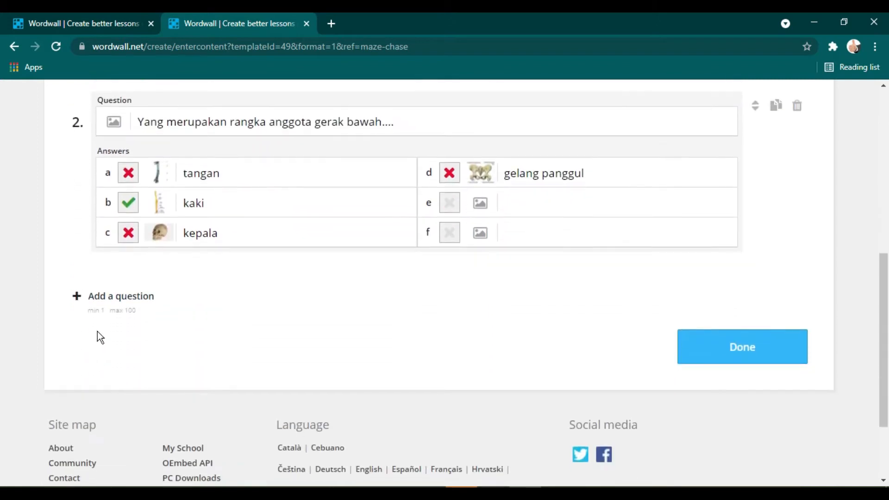
click(106, 298)
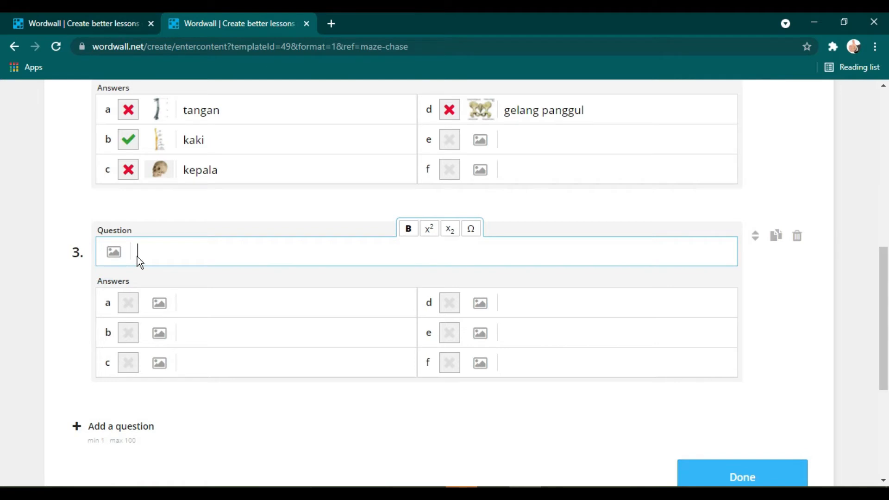
scroll(200, 209, up, 2)
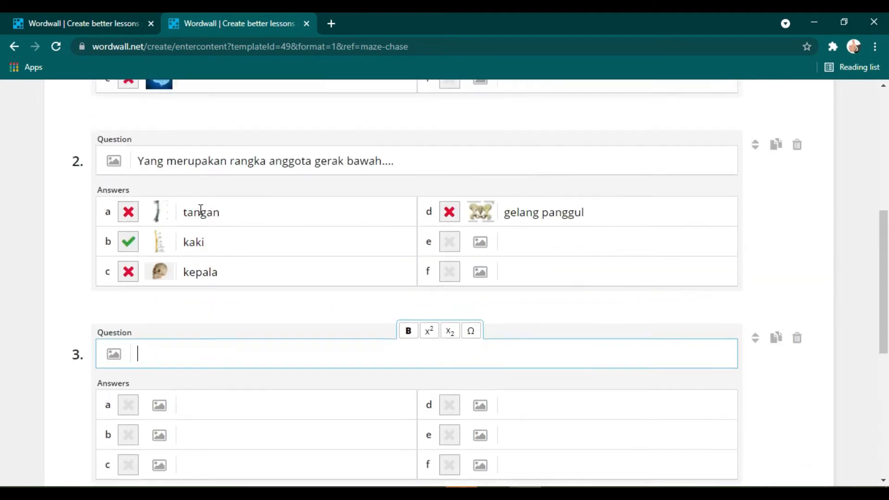
scroll(201, 209, up, 3)
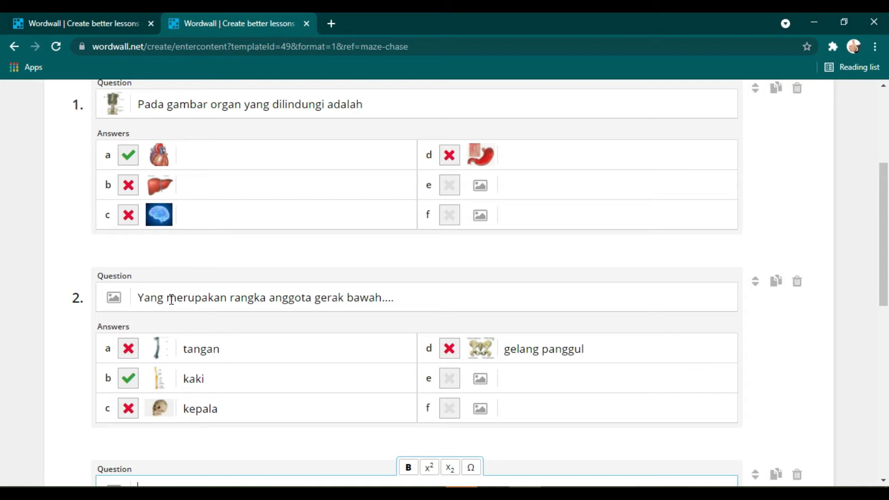
scroll(171, 300, down, 3)
click(175, 340)
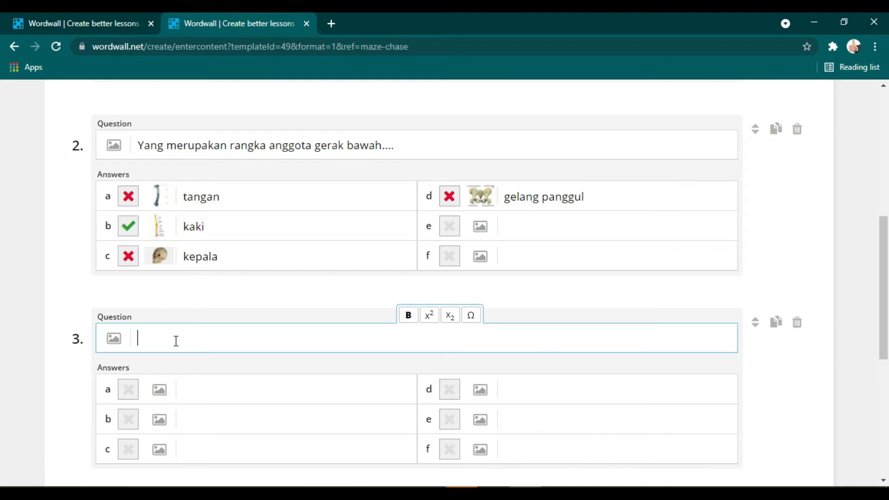
text(Penyakit ostoe)
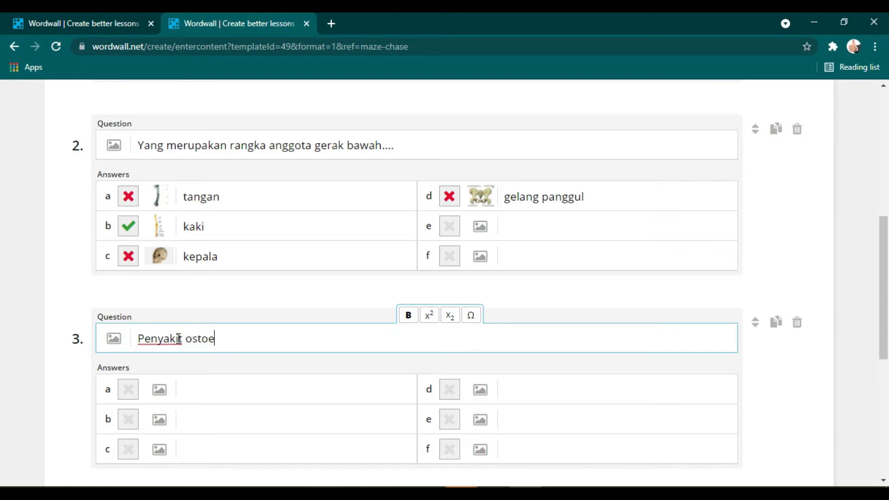
key(BackSpace)
key(BackSpace)
text(eoporisis dib)
key(BackSpace)
key(BackSpace)
key(BackSpace)
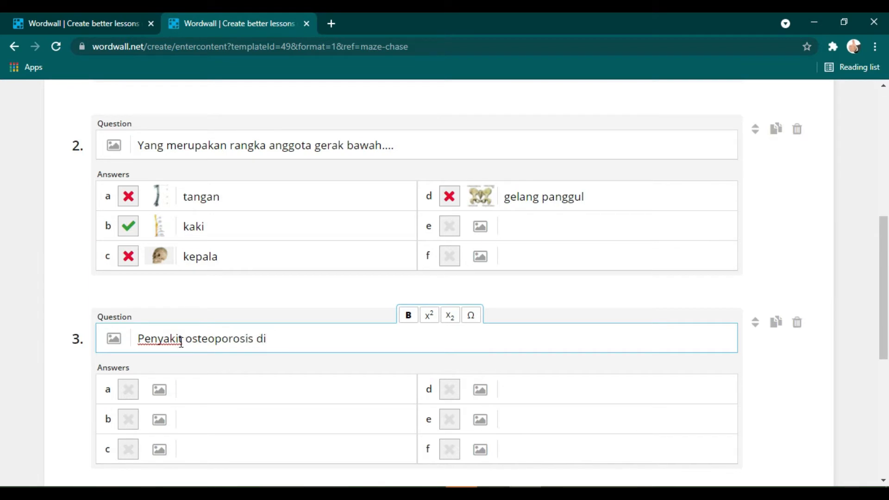
text(mengakibatkan tulang menjadi...)
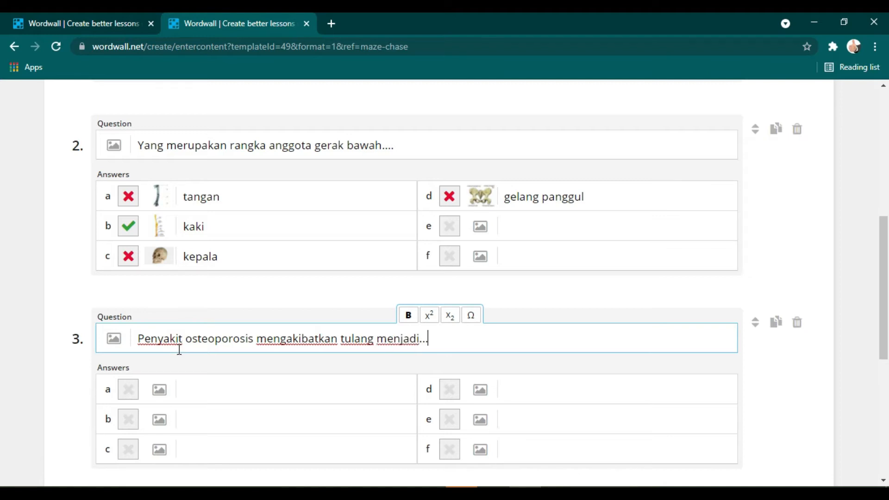
- Fill question 3's answers a to d with "kuat", "keropos", "layu" and "kecil", and mark "keropos" as correct
scroll(183, 365, down, 3)
click(183, 281)
text(kuat)
key(Tab)
text(l)
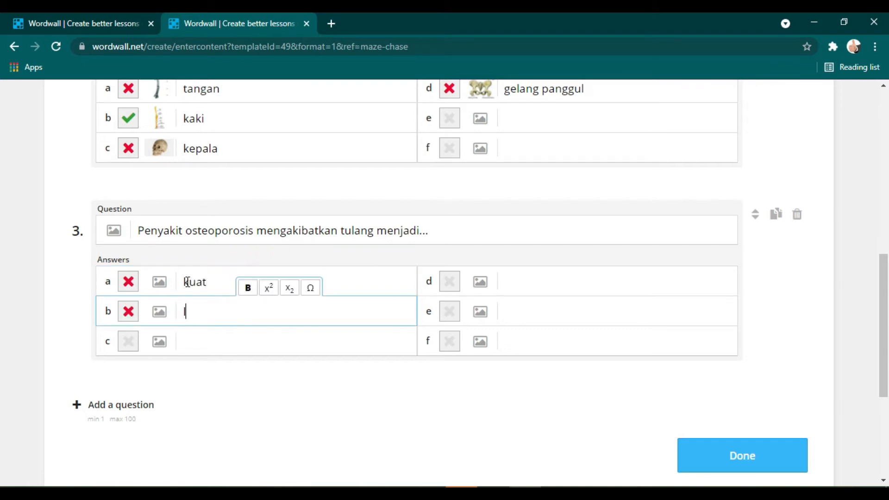
key(BackSpace)
text(keropos)
key(Tab)
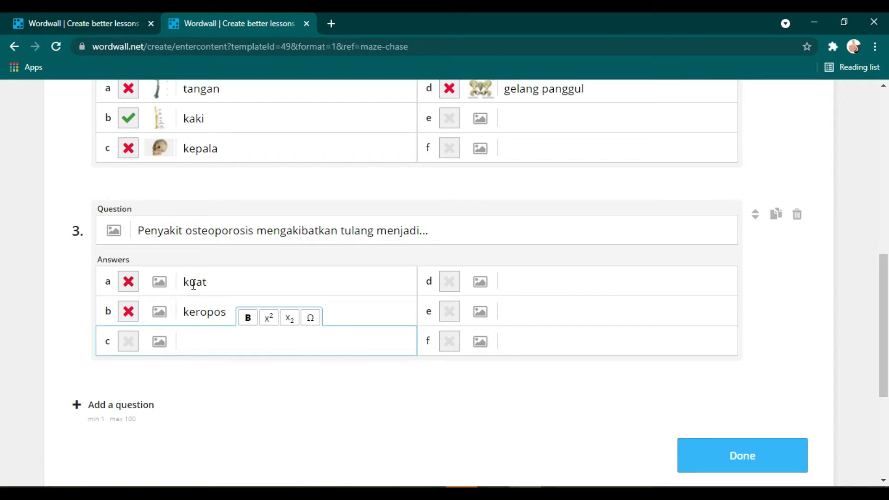
text(layu)
click(508, 282)
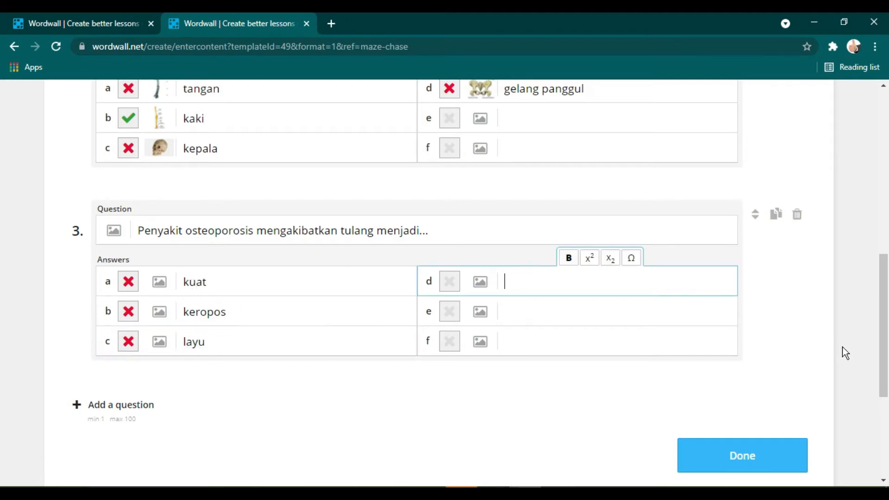
text(kecil)
click(128, 311)
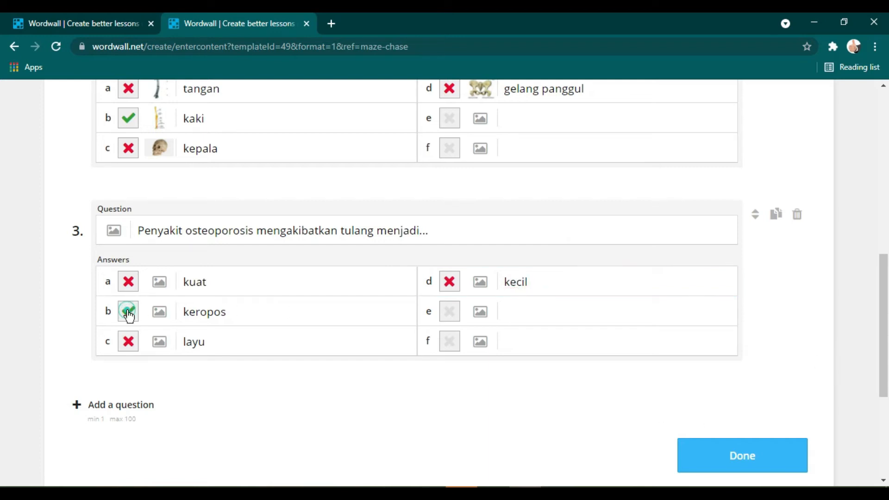
- Change the activity title to "Pengetahuan Umum"
scroll(301, 251, up, 3)
scroll(301, 251, up, 6)
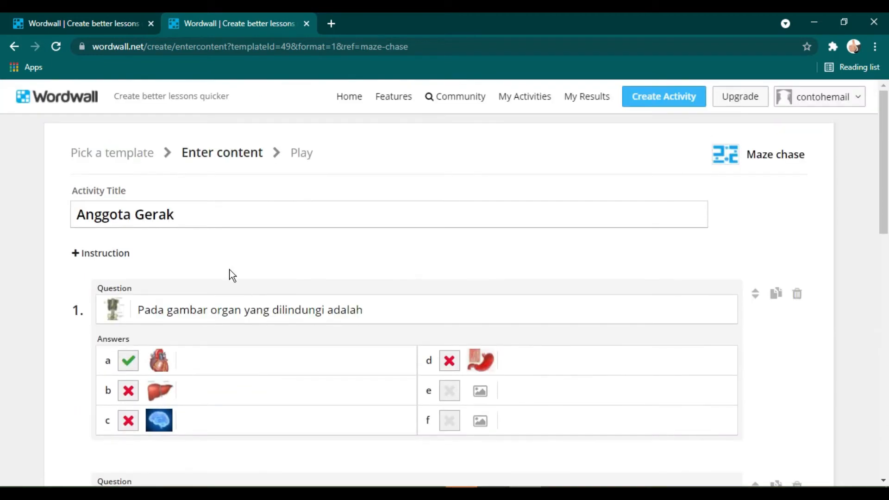
drag(204, 214, 76, 214)
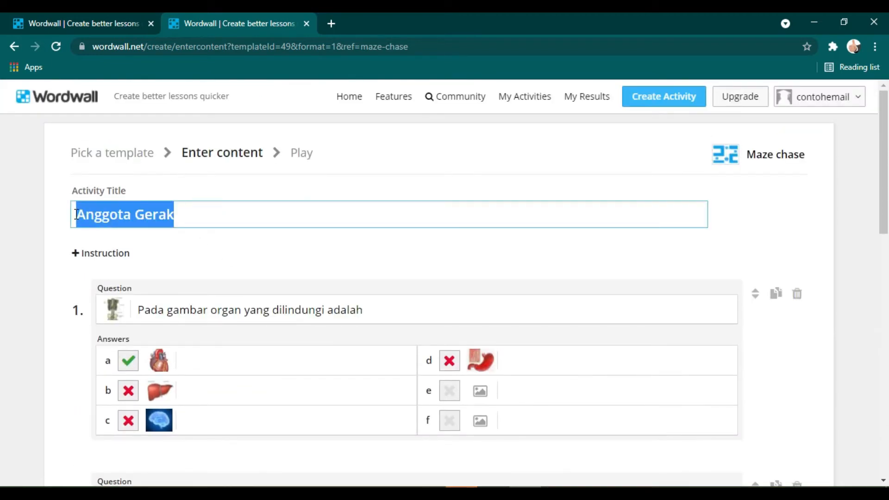
text(Peg)
key(BackSpace)
text(ngetahuan )
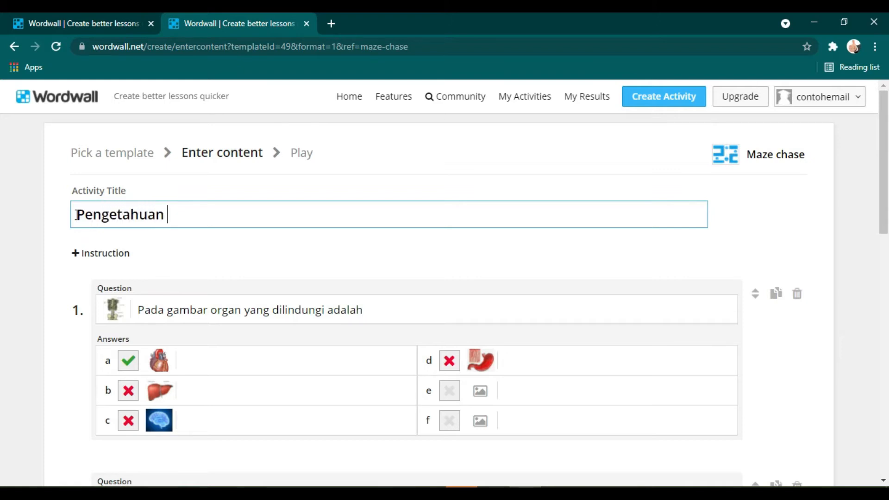
text(Umum)
- Add question 4 with the equation "X² + 4X + 4 = 0", formatting the exponent 2 as superscript
scroll(227, 337, down, 14)
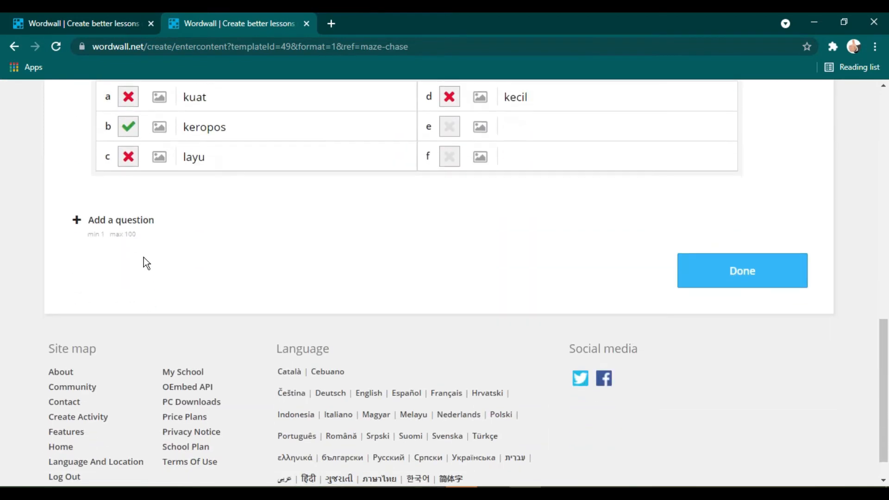
click(148, 221)
click(174, 240)
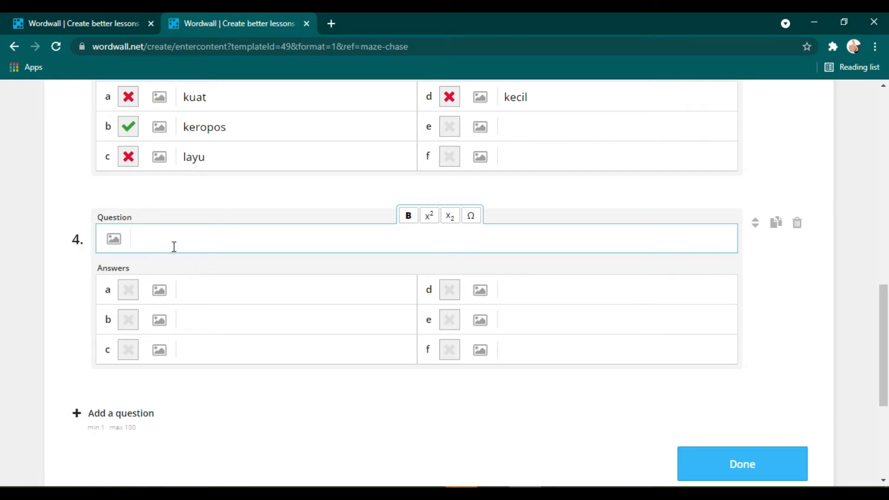
text(x2 + 4X + 4 = 0)
drag(142, 240, 138, 238)
text(X)
click(153, 242)
drag(144, 240, 150, 239)
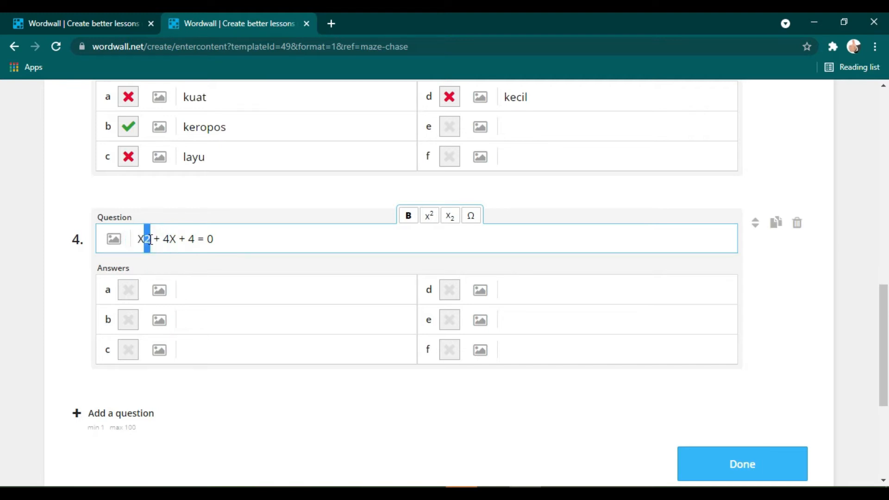
click(430, 216)
click(222, 246)
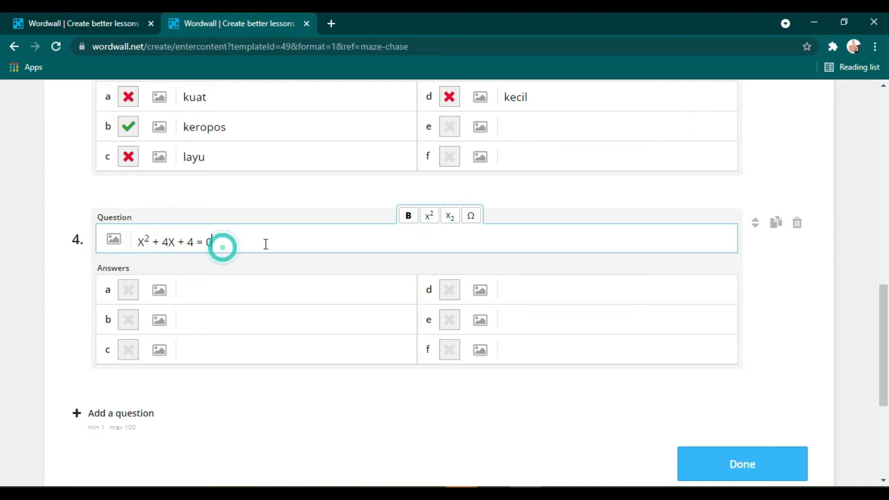
- Extend question 4 after the equation with "; nilai X1 dan X2 adalah....."
text(; berapakan)
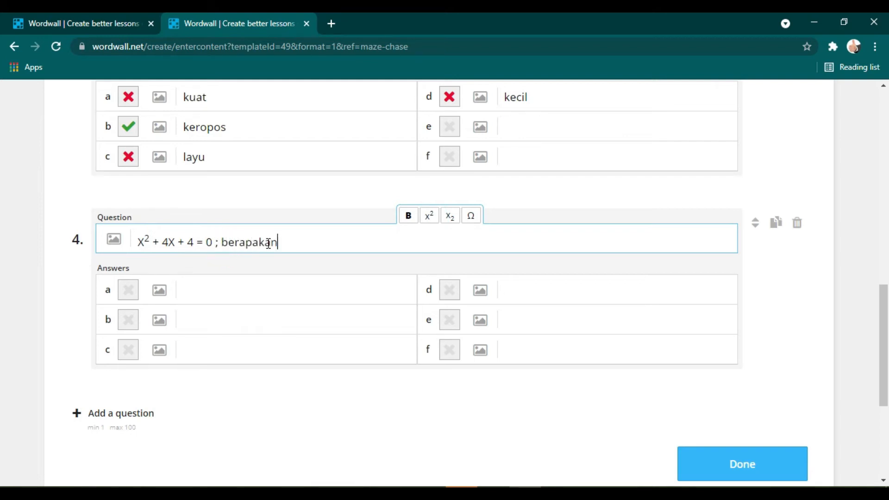
key(BackSpace)
key(BackSpace)
text(h nilai X1)
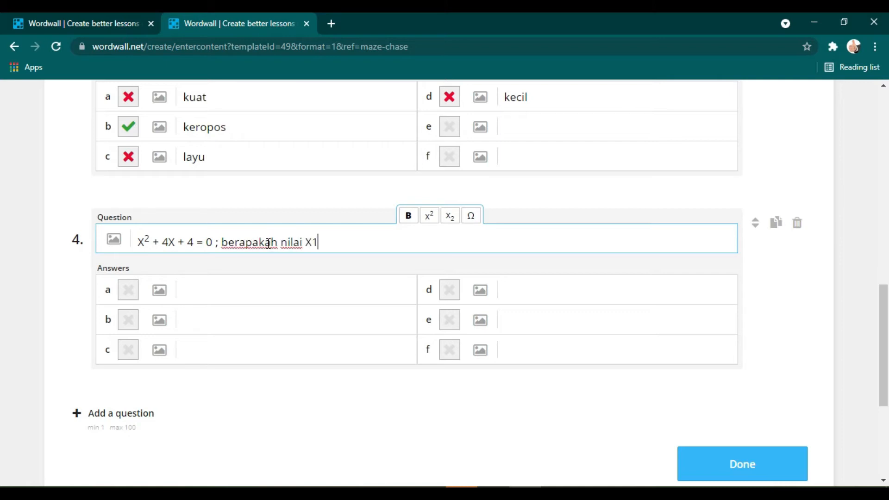
text( dan X2 .....)
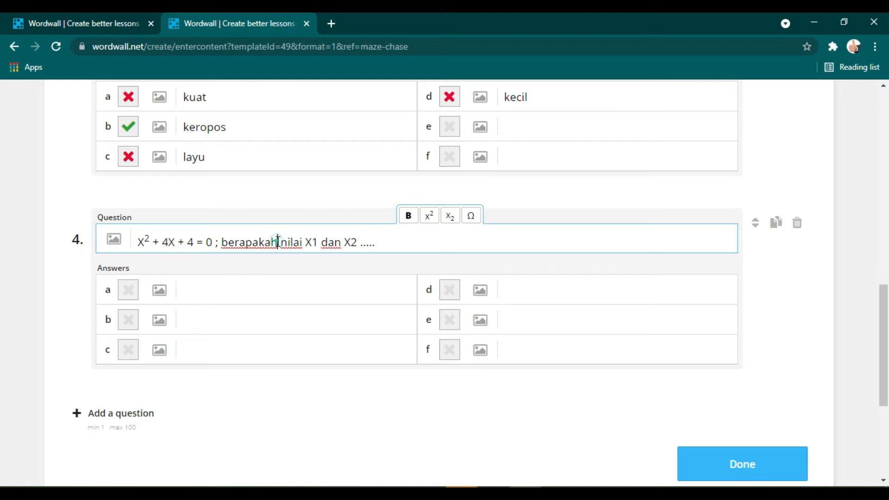
drag(278, 241, 225, 242)
key(BackSpace)
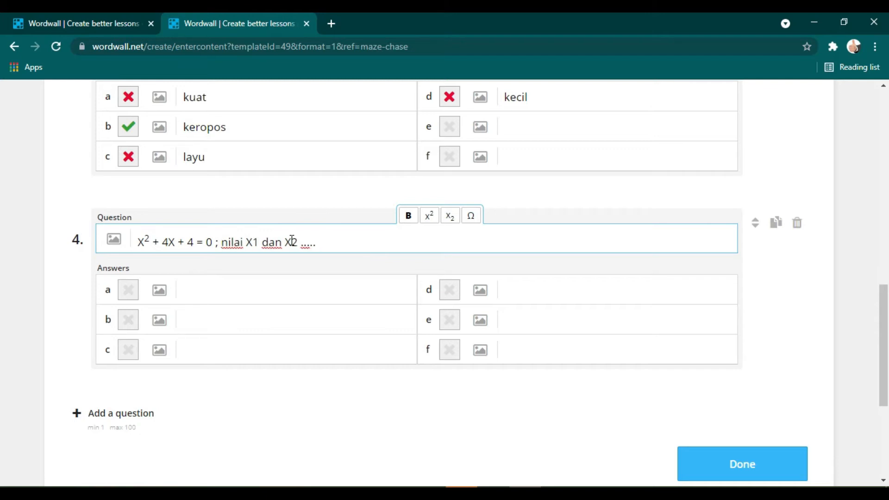
click(298, 242)
text(adalah)
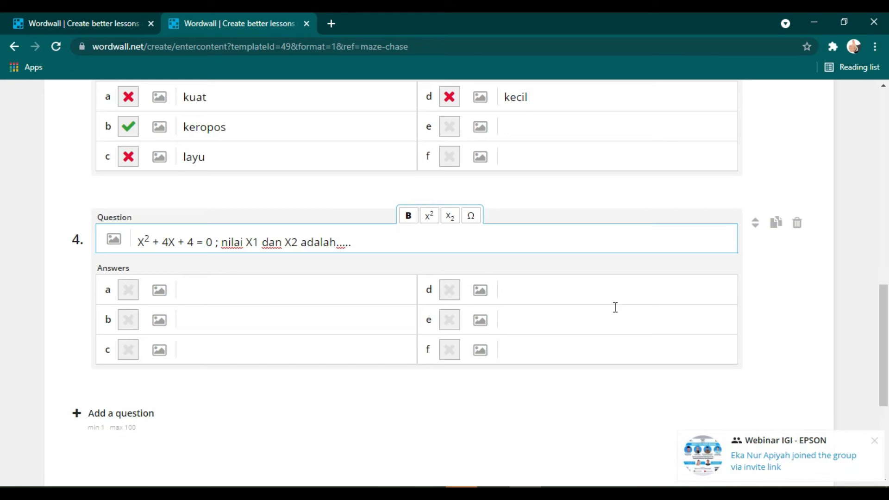
- Dismiss the group notification and format the 1 in X1 and the 2 in X2 of question 4 as subscripts
click(877, 446)
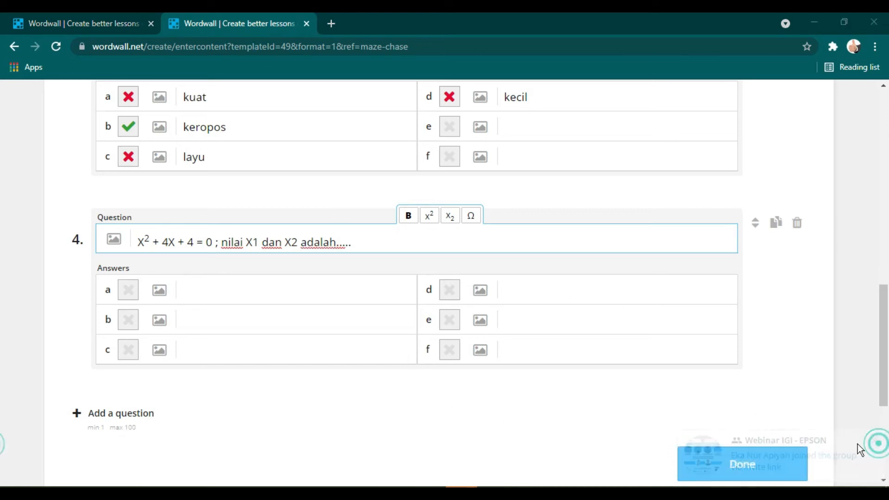
click(253, 243)
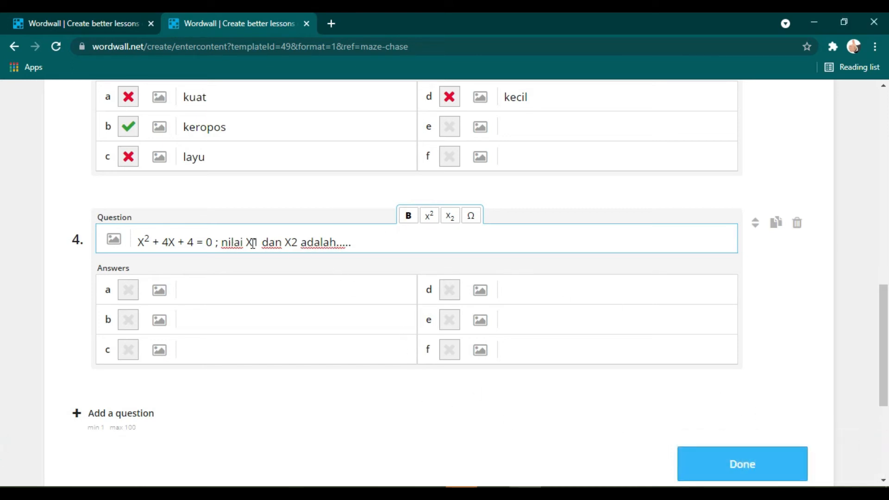
drag(254, 243, 296, 242)
click(449, 215)
click(450, 216)
click(362, 244)
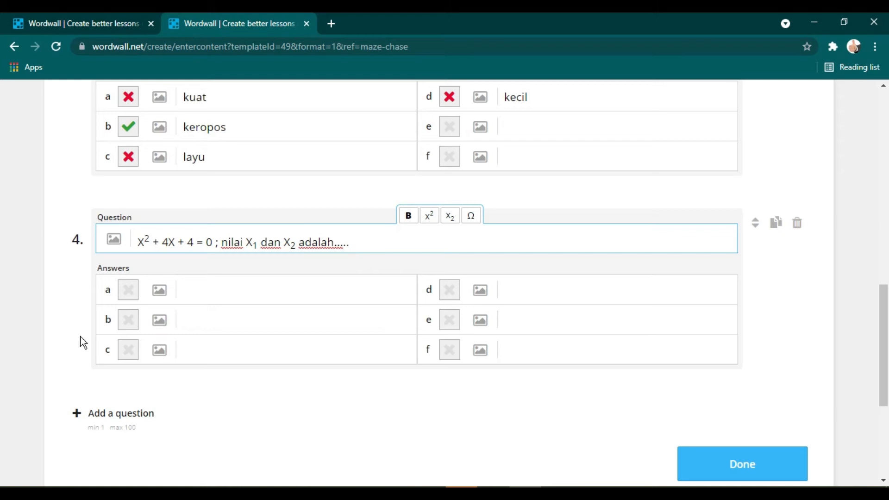
- Copy "X1 dan X2" from question 4 into its answer a and complete it as "X1 = 2 dan X2 = 2"
click(349, 295)
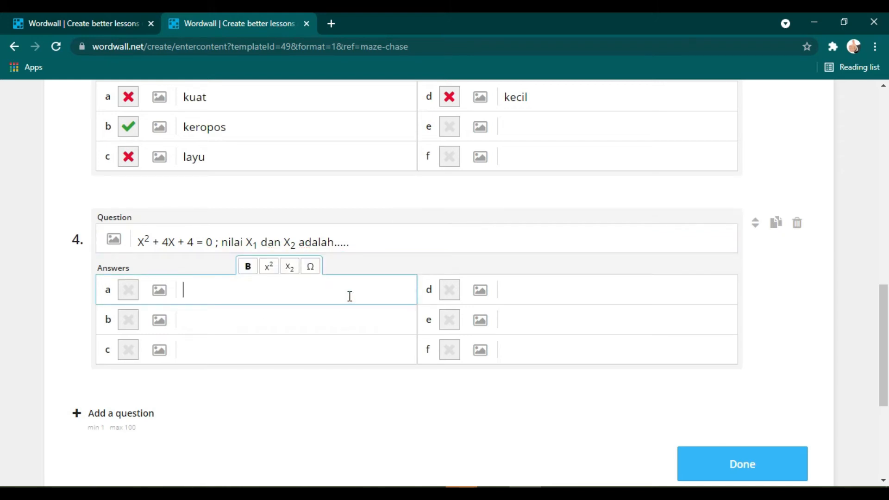
drag(245, 242, 296, 242)
key(ctrl+c)
click(240, 289)
key(ctrl+v)
click(200, 290)
click(200, 288)
text(= 2)
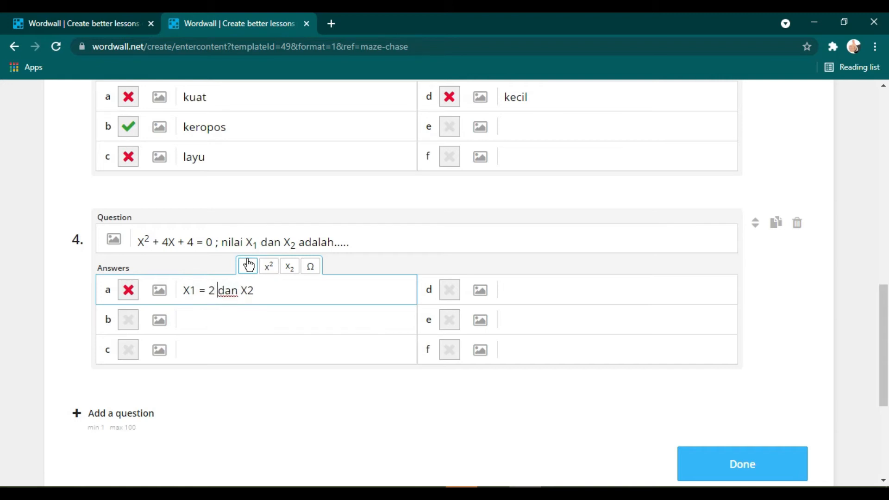
key(shift+Left)
key(Right)
text(= 2)
- Format the 1 in X1 and the 2 in X2 of question 4's answer a as subscripts
drag(188, 289, 197, 289)
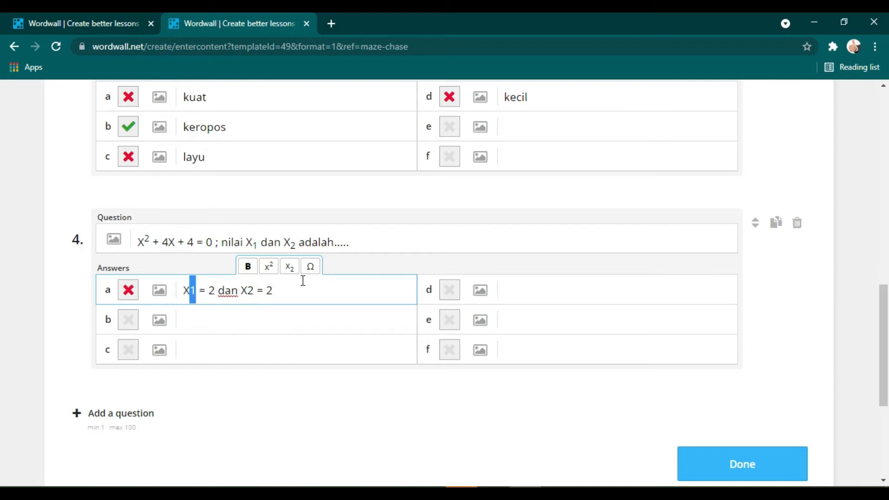
click(289, 267)
drag(245, 291, 191, 295)
click(287, 267)
- Copy answer a's text into question 4's answer b, make its X indices subscripts, and change the X₁ value to 4
key(ctrl+c)
click(243, 324)
key(ctrl+v)
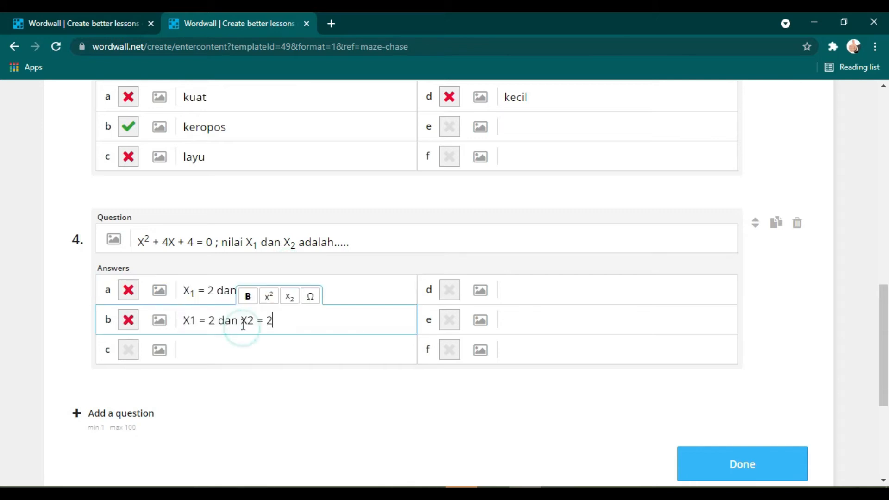
drag(197, 320, 190, 321)
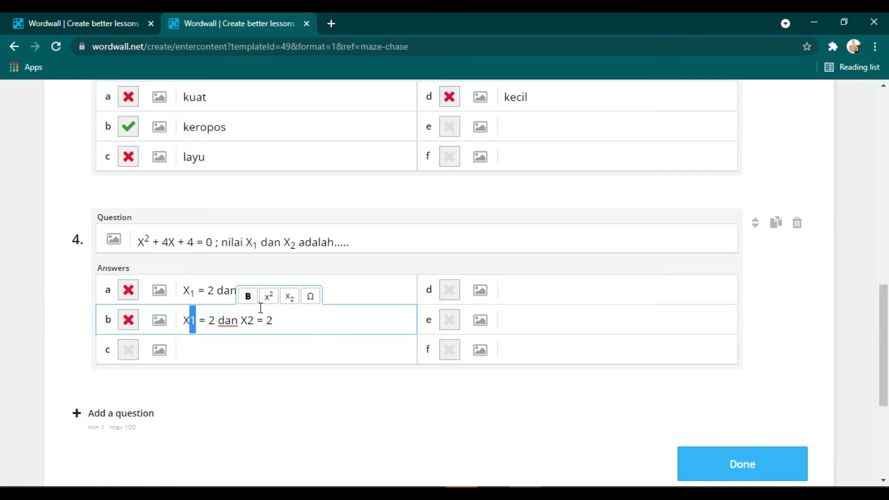
click(289, 296)
drag(254, 320, 247, 320)
click(289, 297)
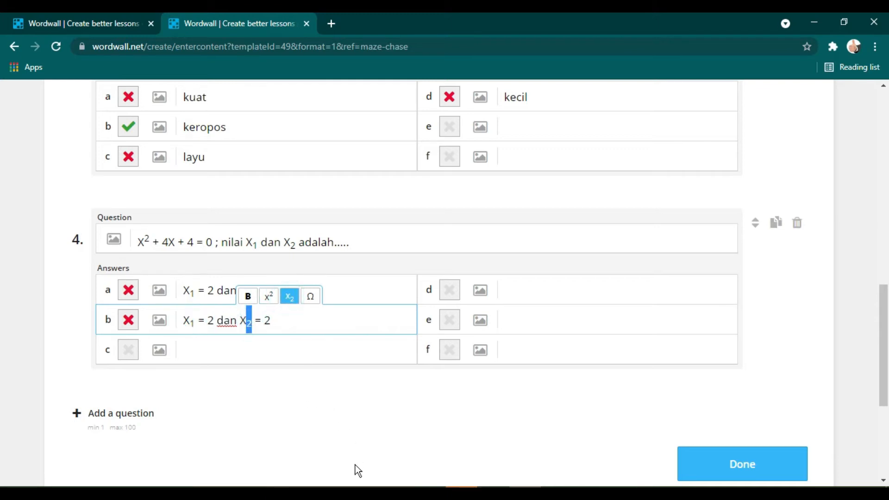
double_click(212, 323)
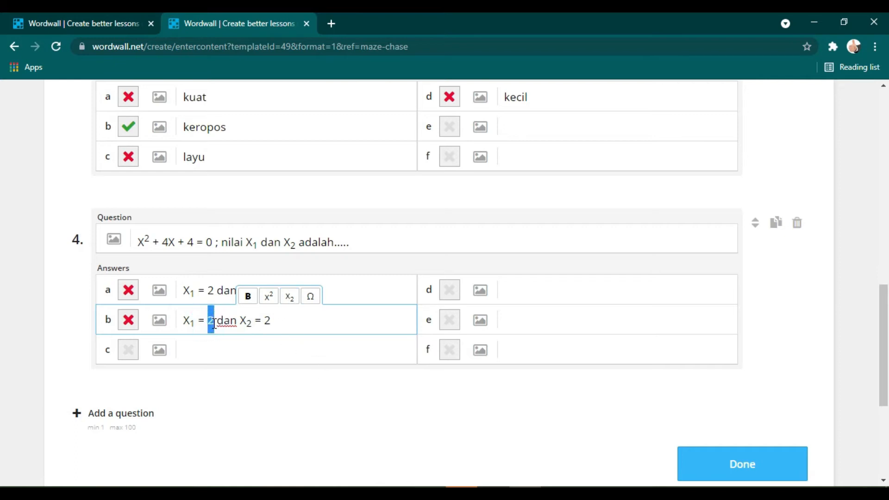
text(4)
- Paste "X1 = 2 dan X2 = 2" into question 4's answer c and format both X indices as subscripts
click(215, 348)
key(ctrl+v)
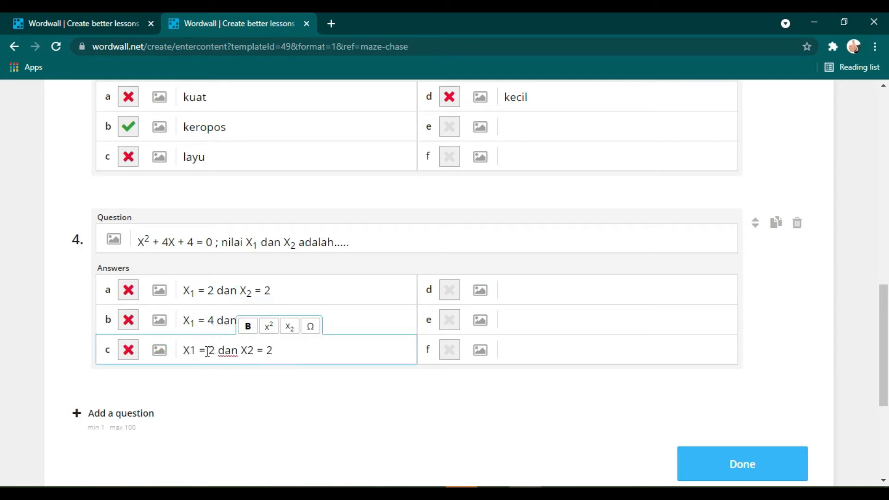
drag(196, 349, 190, 349)
click(287, 327)
drag(254, 350, 246, 350)
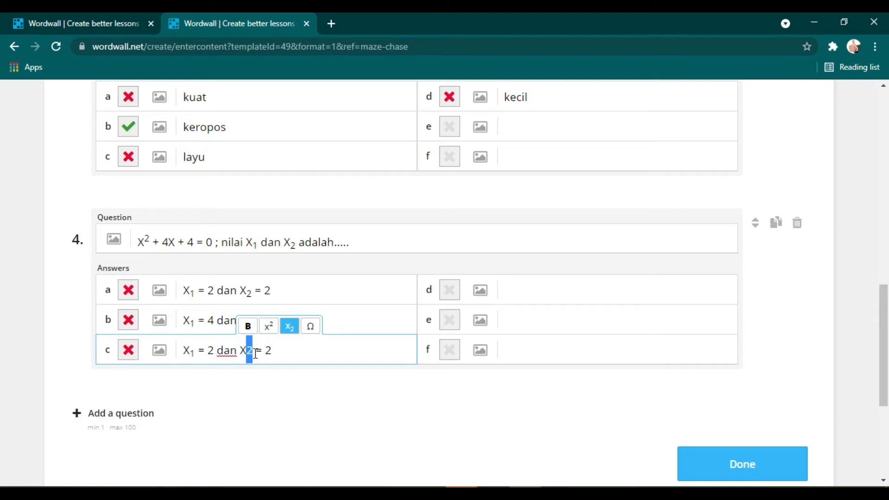
click(293, 327)
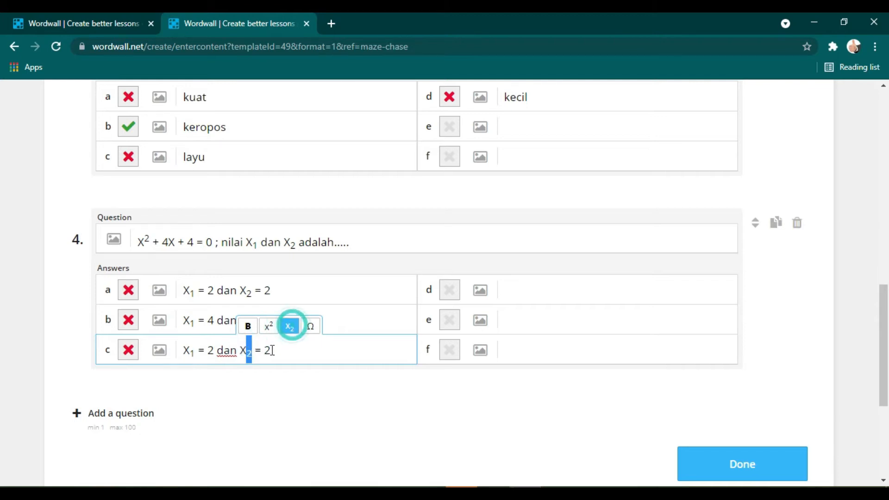
- Change question 4's answer c so that X₁ = 1 and X₂ = 4
double_click(211, 350)
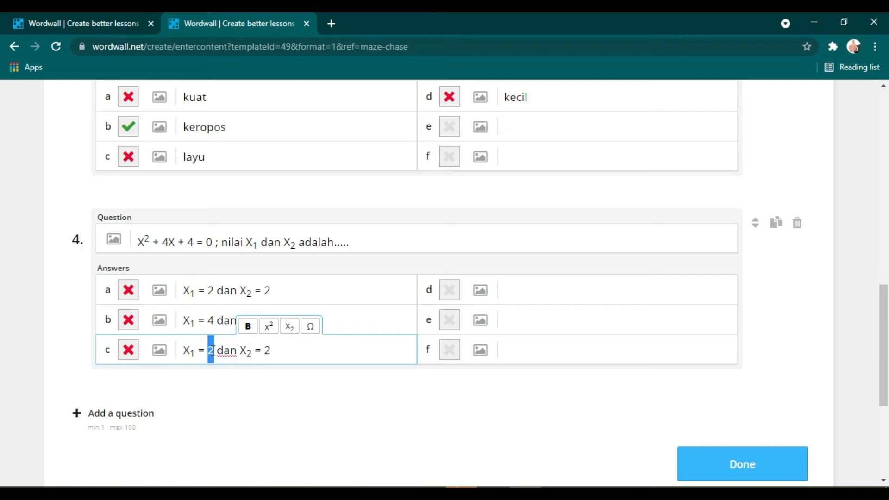
text(1)
double_click(267, 350)
text(4)
- Paste the copied answer text into question 4's answer d, make its X indices subscripts, and set the X₁ value to 1
click(550, 291)
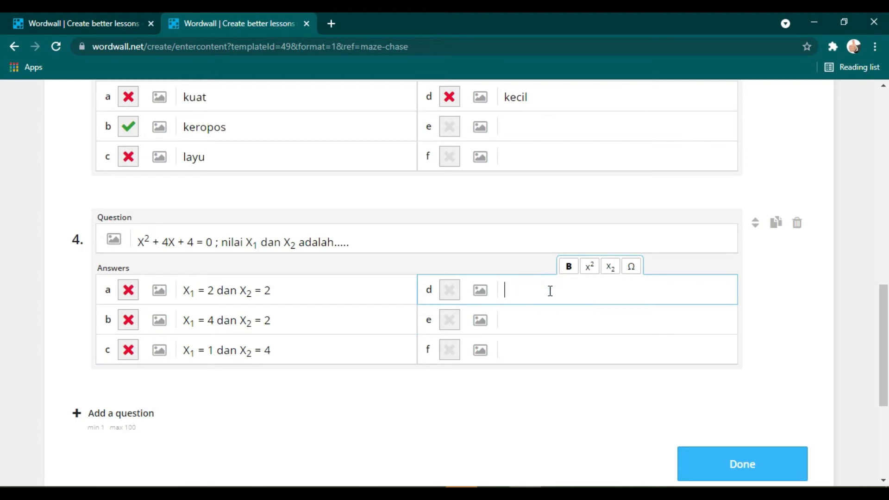
key(ctrl+v)
double_click(514, 290)
click(610, 268)
double_click(570, 290)
click(610, 268)
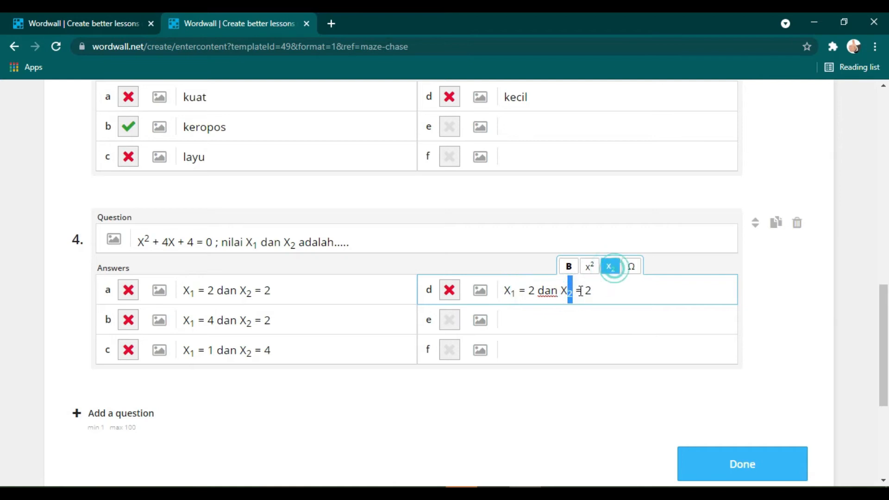
double_click(532, 290)
text(1)
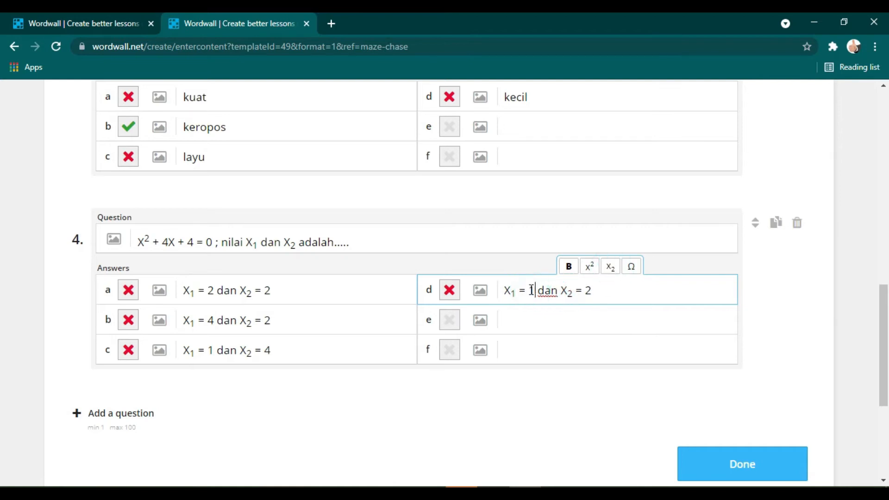
- Mark question 4's answer a as correct and make both of its values negative, reading X₁ = - 2 dan X₂ = - 2
click(128, 290)
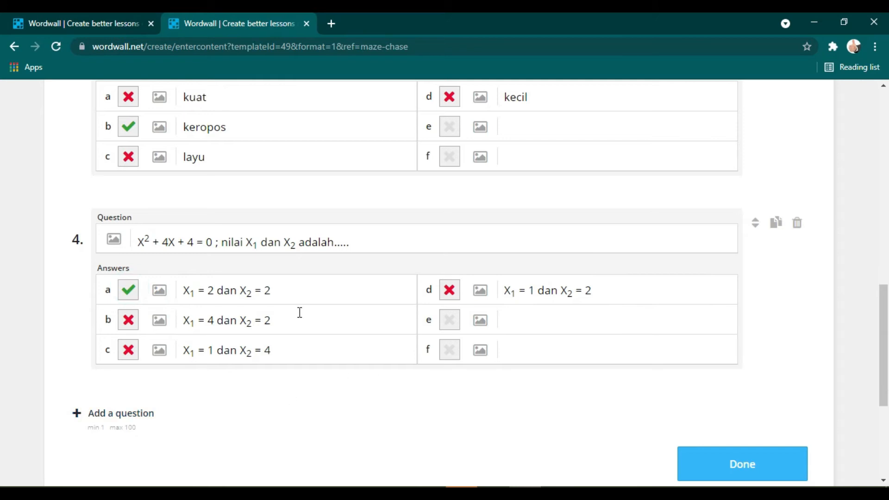
click(213, 289)
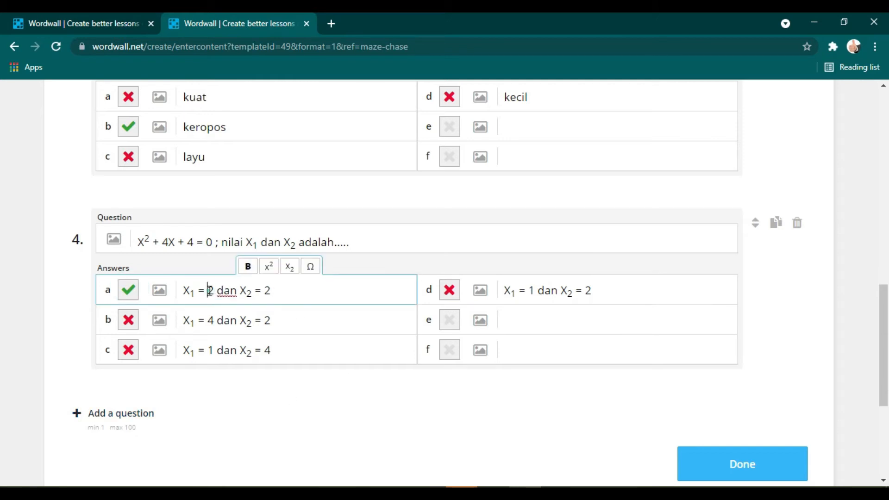
text(-)
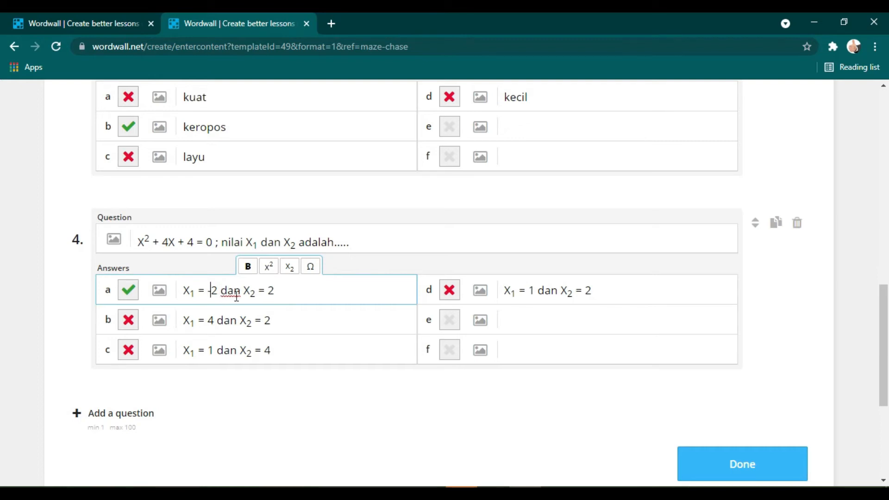
click(271, 291)
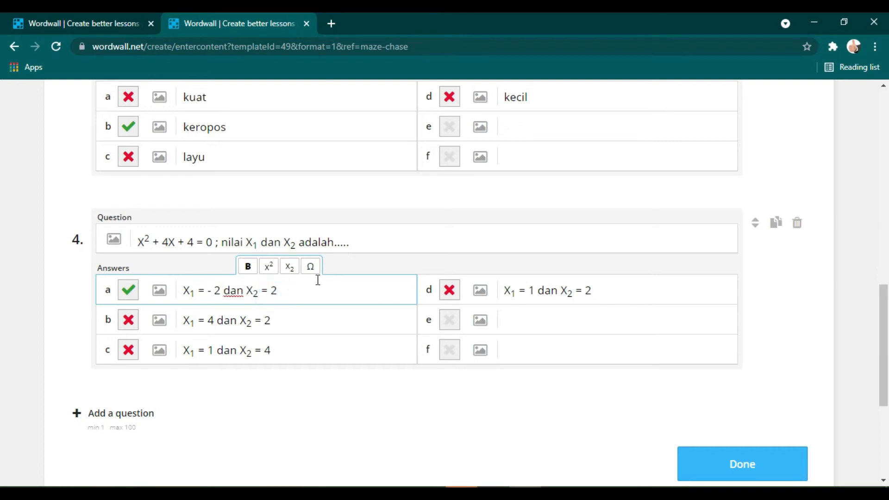
text(-)
- Set the X₁ value in question 4's answer d to 2 and the X₂ value in answer b to 1
double_click(533, 290)
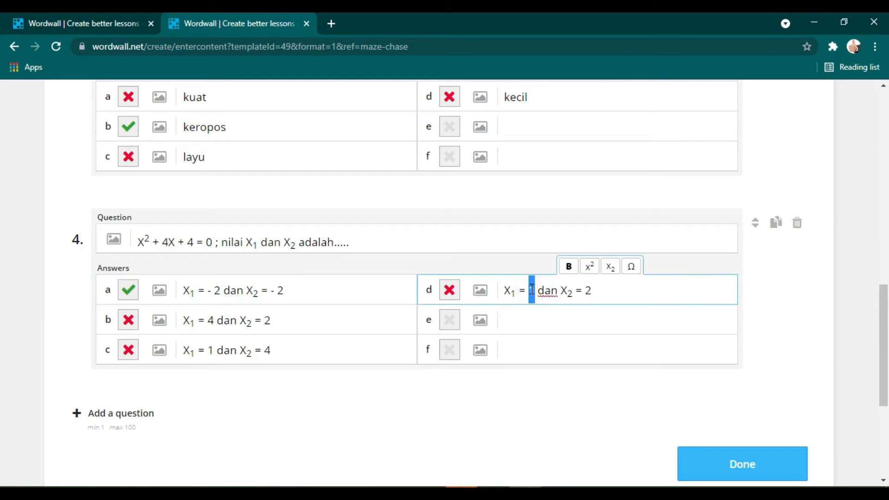
text(2)
double_click(214, 350)
click(306, 352)
click(365, 307)
double_click(266, 319)
text(1)
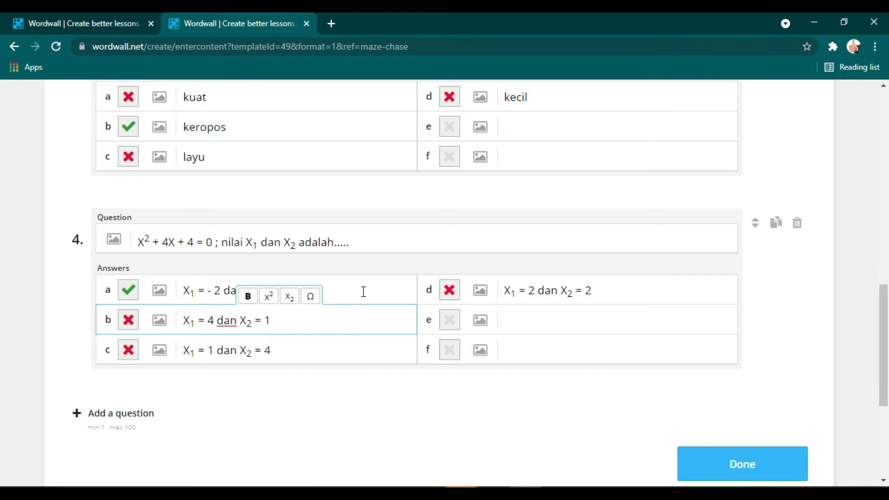
click(764, 303)
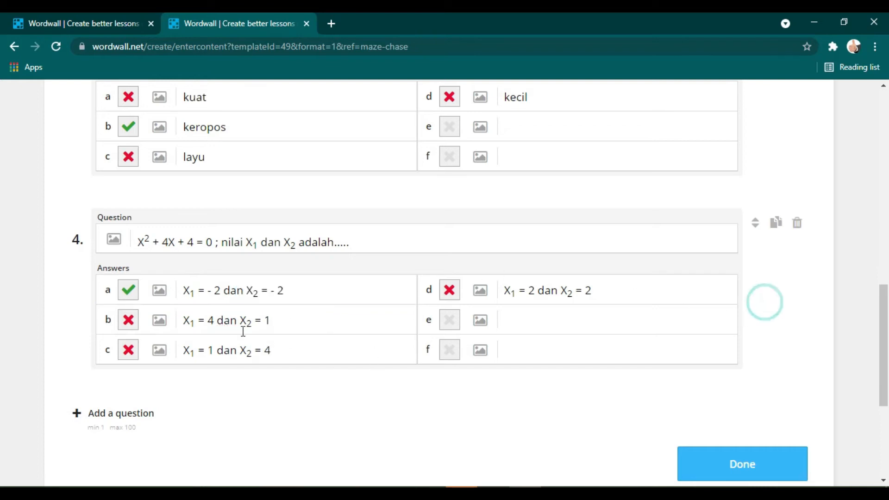
- Add question 5 and enter a person's first name followed by "pergi cari ikan." as its text
click(113, 414)
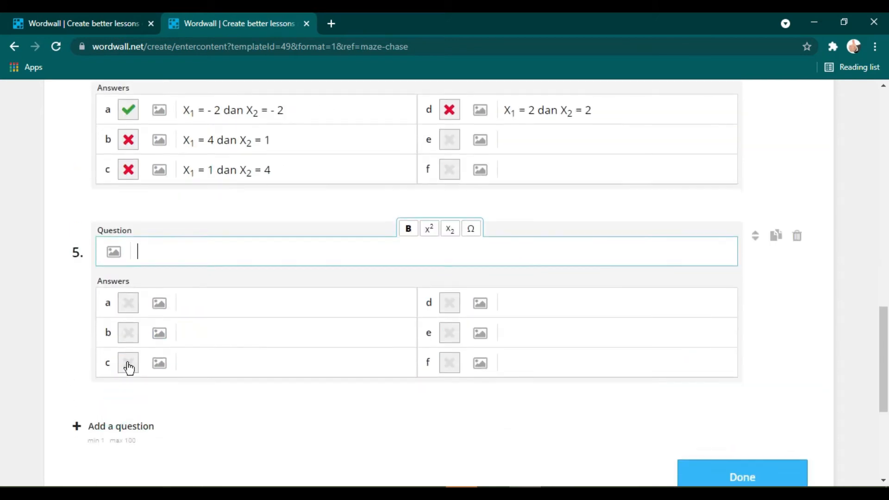
scroll(213, 298, up, 3)
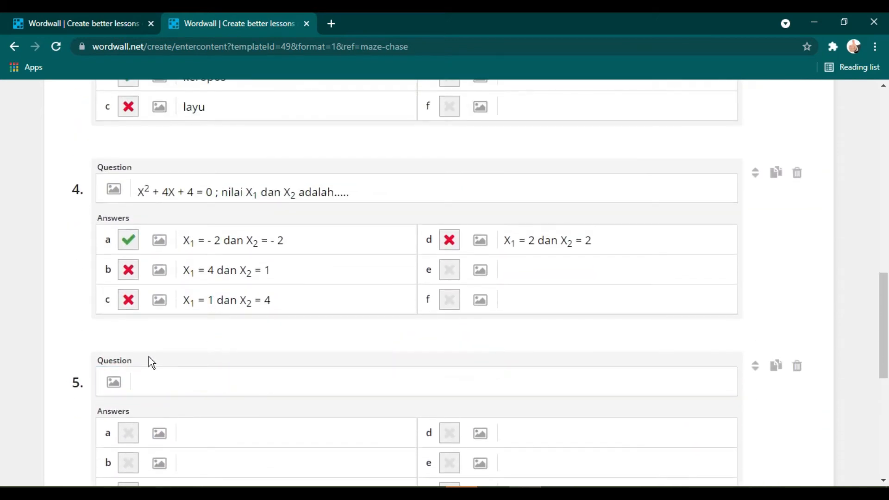
click(149, 375)
scroll(148, 361, up, 2)
scroll(157, 407, down, 2)
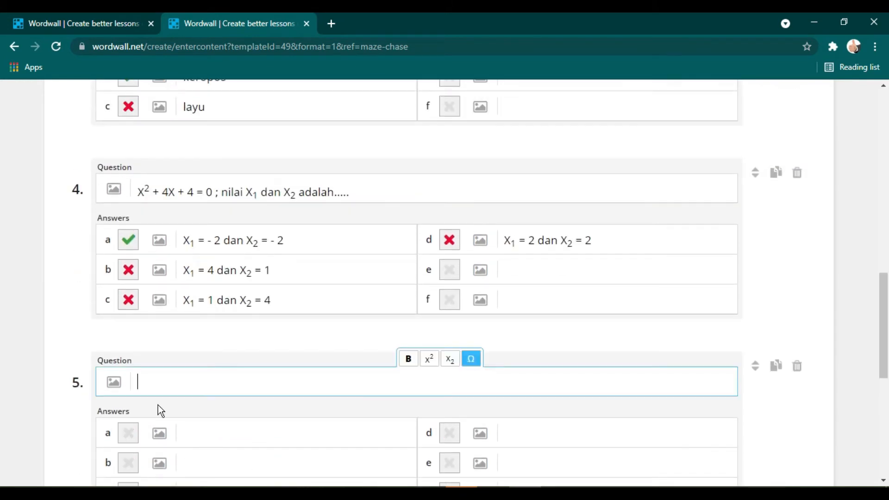
text(Andi pergi cari ikan.)
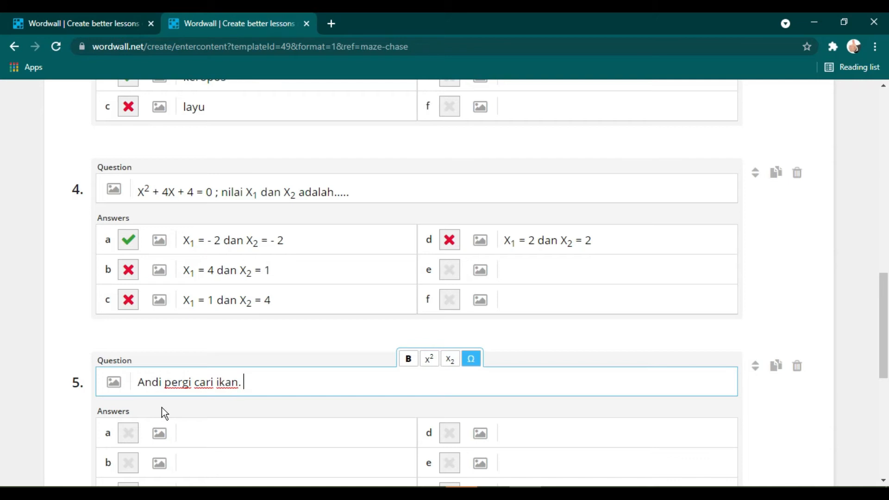
- Make the word "cari" in question 5's text bold
key(Tab)
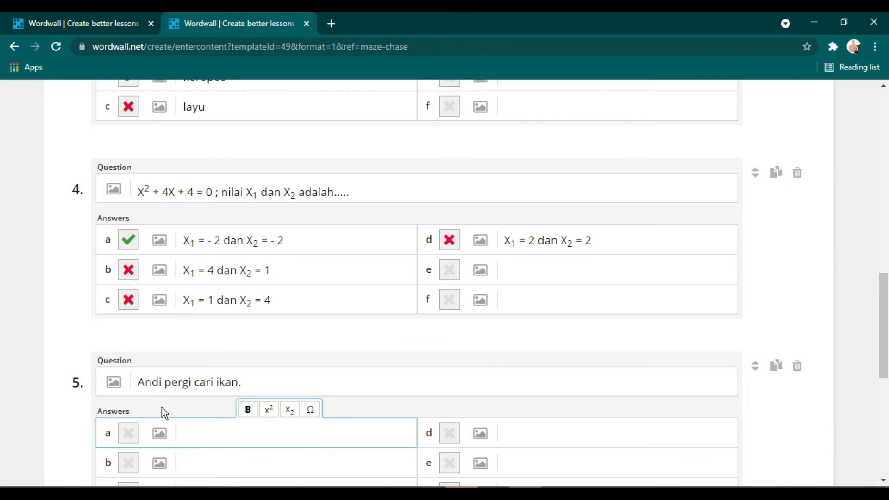
click(276, 376)
key(Tab)
click(277, 377)
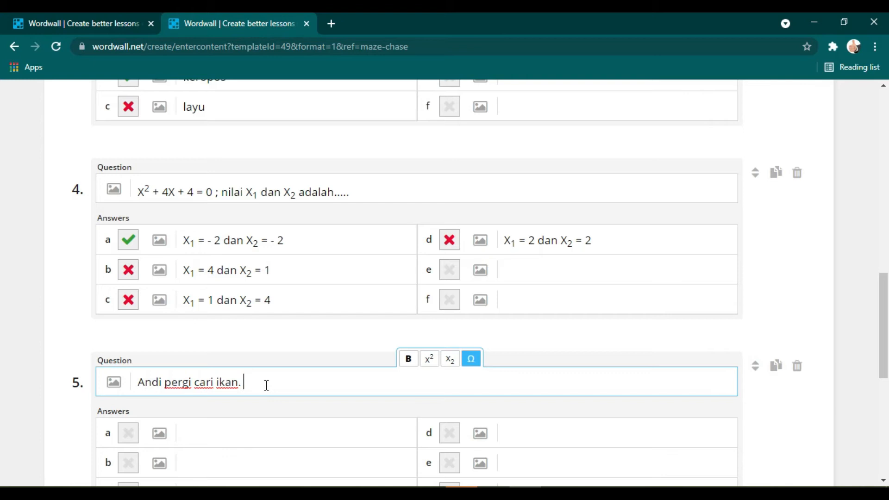
double_click(167, 382)
click(196, 381)
double_click(196, 381)
click(407, 361)
click(331, 390)
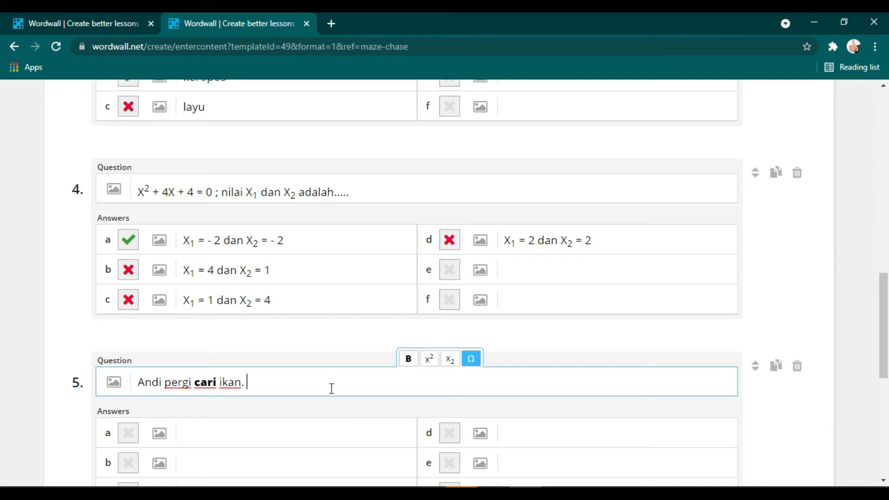
- Append "kata yang ditebalkan sebaiknya menggunakn imbuhan...." to question 5's text
text(kata yang diteb)
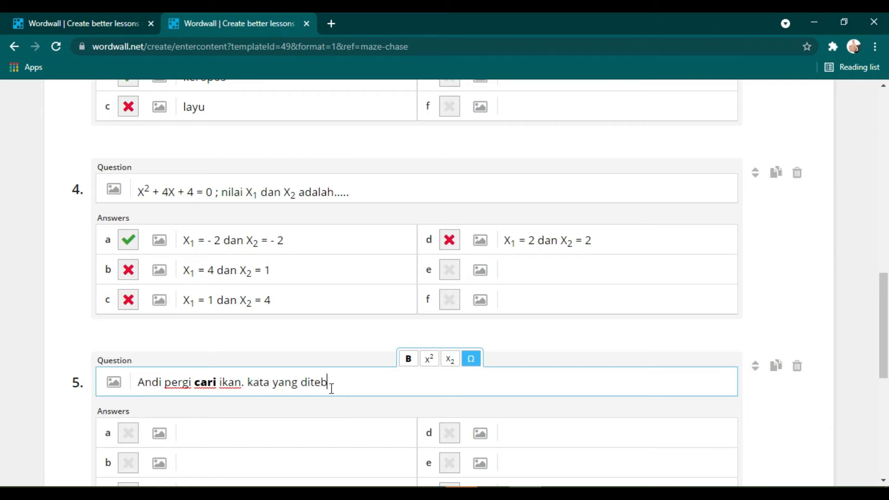
text(alkan sebaiknya)
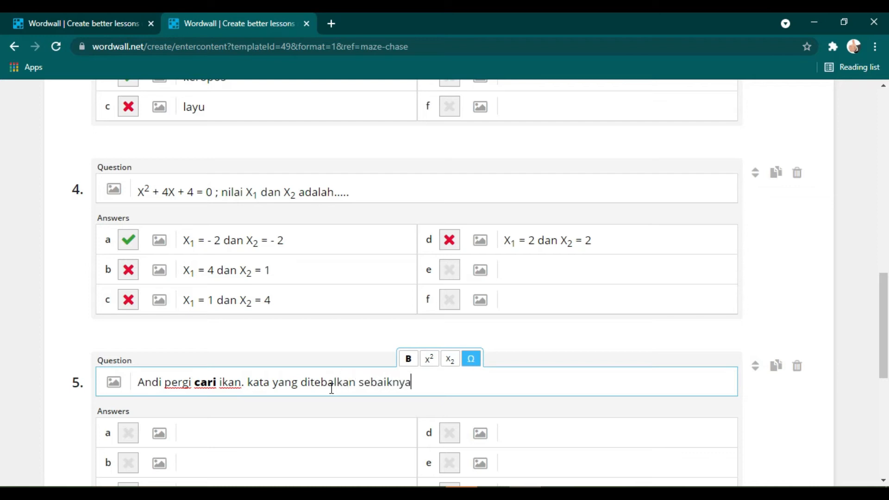
text( menggunakn imb)
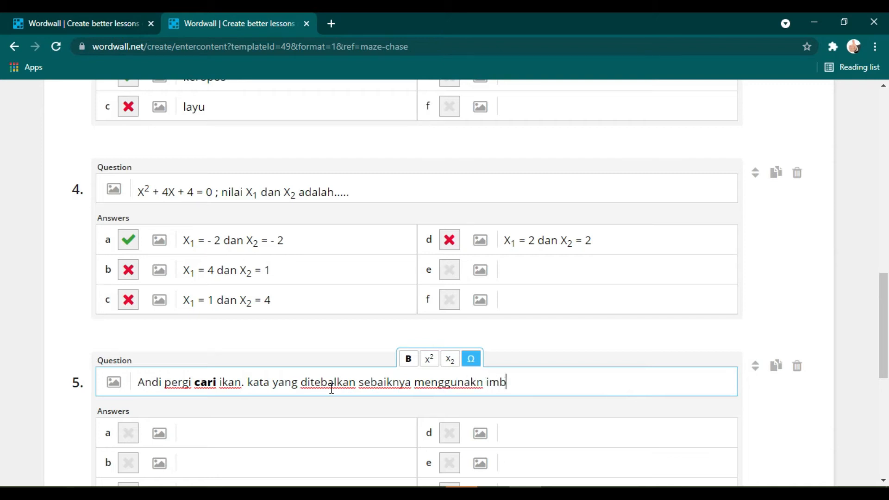
text(uhan....)
- Enter "ber-", "-kan", "me-" and "di-" as question 5's answers a to d, and mark "me-" as correct
scroll(204, 398, down, 2)
click(210, 368)
text(ber-)
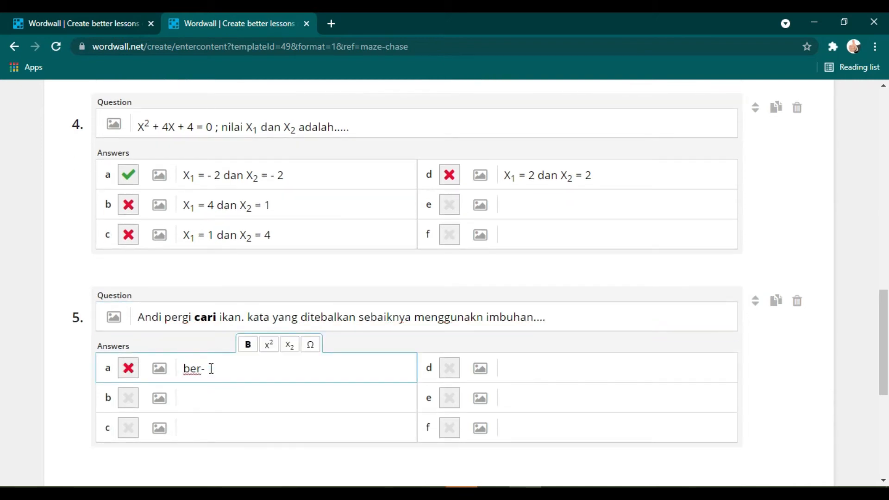
click(199, 398)
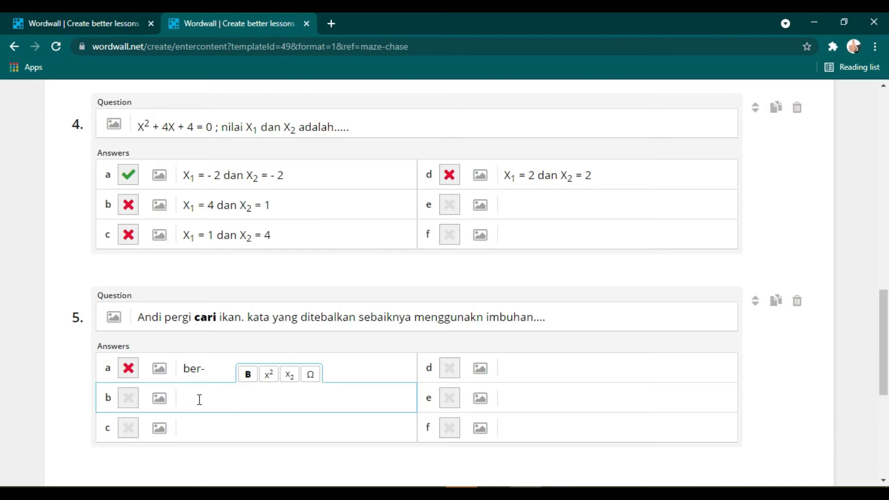
text(-kan)
click(200, 435)
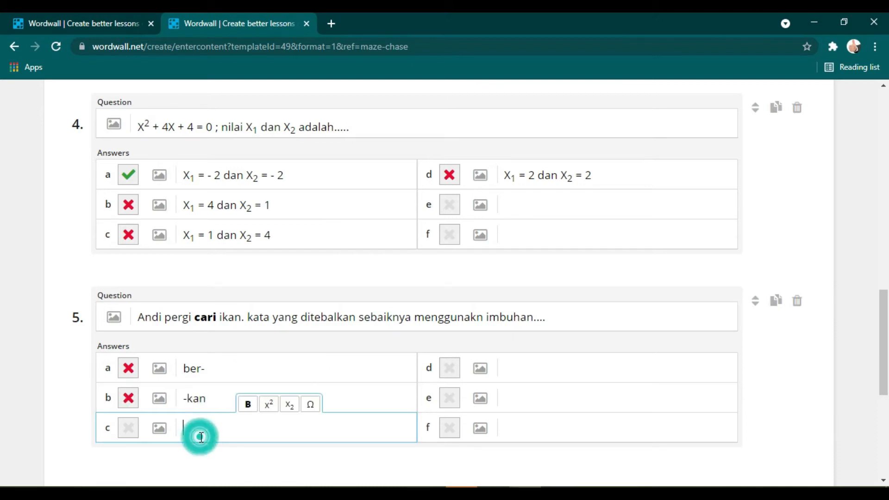
text(me-)
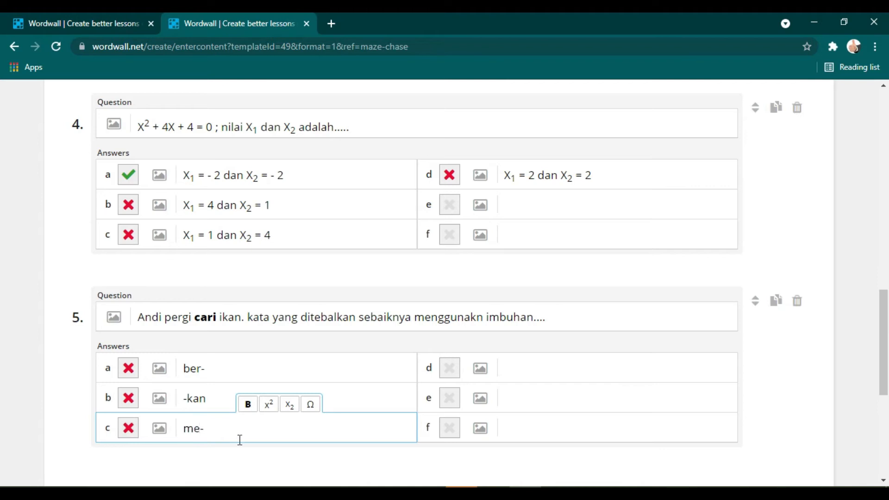
click(521, 373)
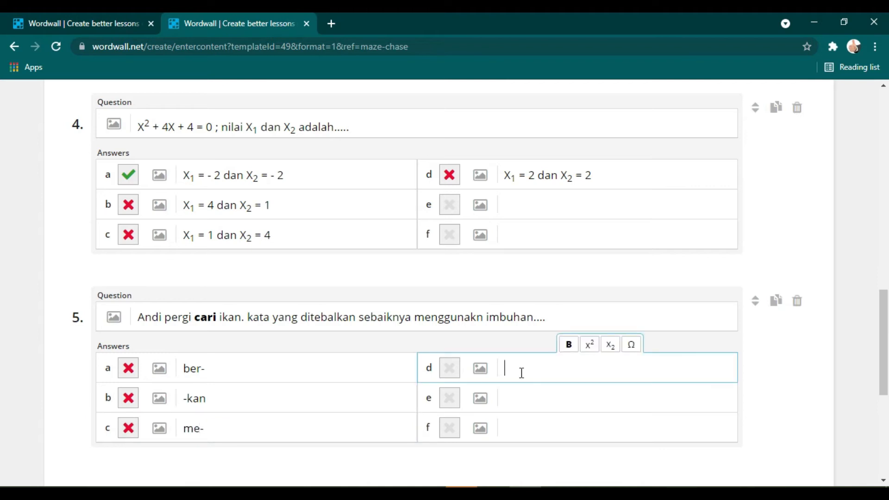
text(di)
click(129, 428)
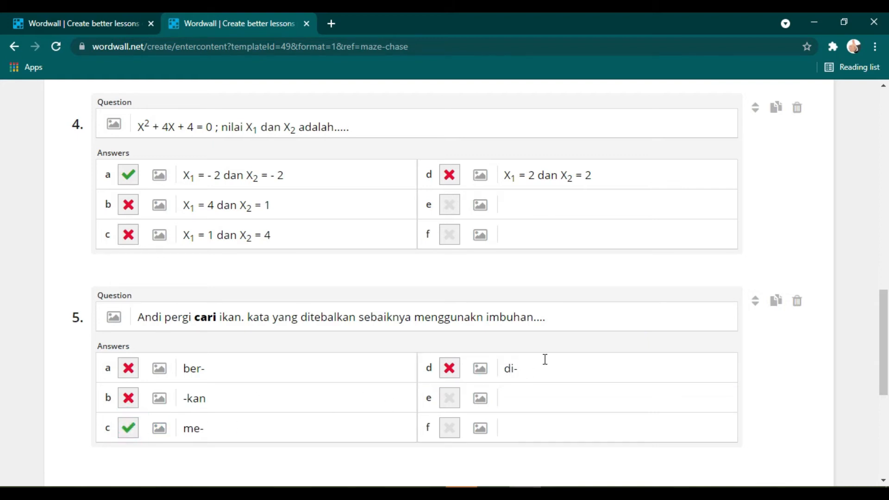
- Finish editing after question 5 and save the Maze chase activity
scroll(593, 332, down, 3)
scroll(592, 332, down, 3)
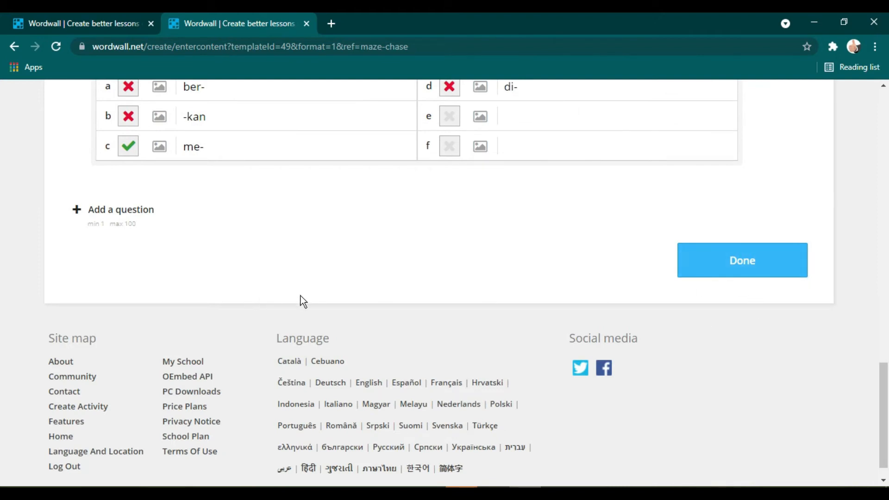
scroll(385, 329, up, 2)
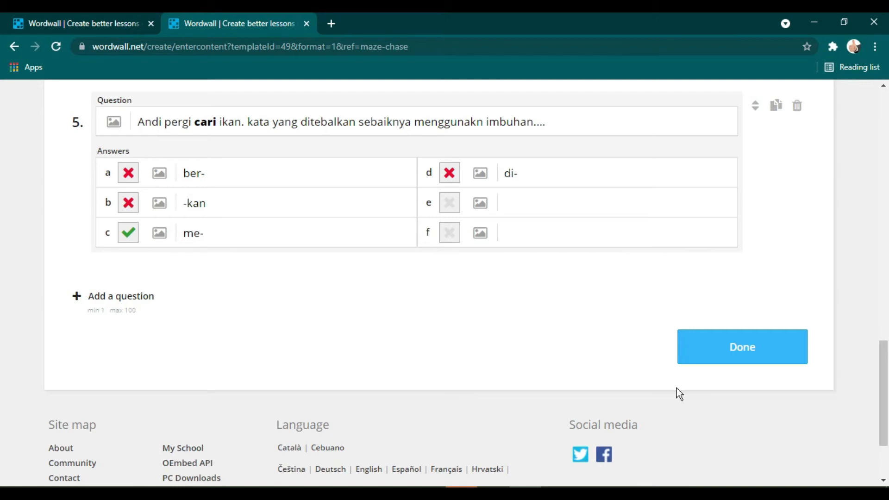
click(748, 356)
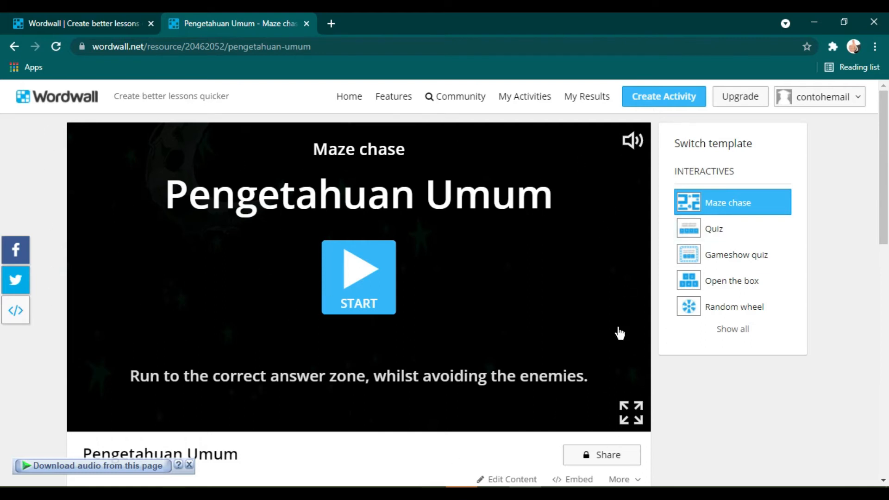
- Start the "Pengetahuan Umum" Maze chase game and switch it to full screen
click(348, 280)
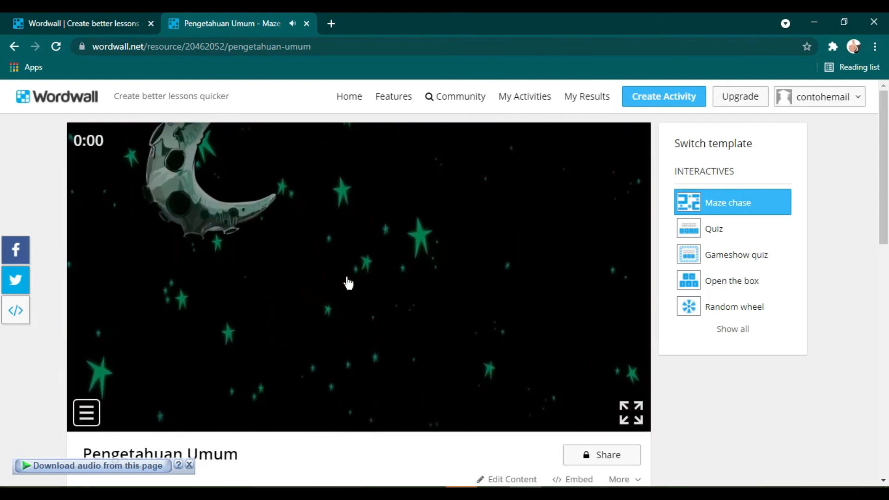
click(631, 412)
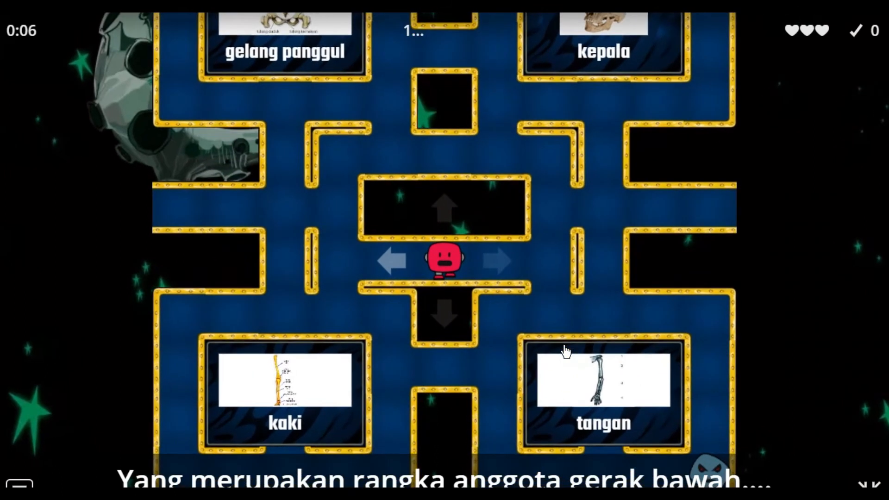
- Try to steer the character through the maze's upper and side corridors past the enemies on the "rangka anggota gerak bawah" question
key(Left)
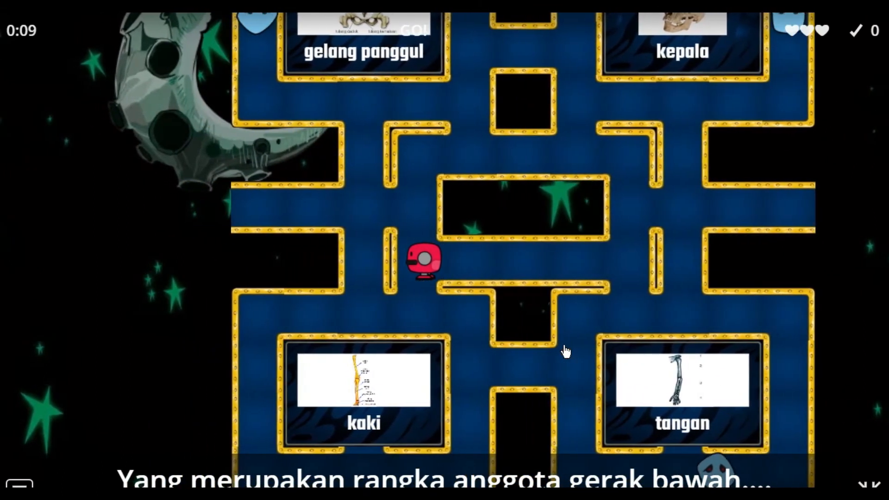
key(Up)
key(Right)
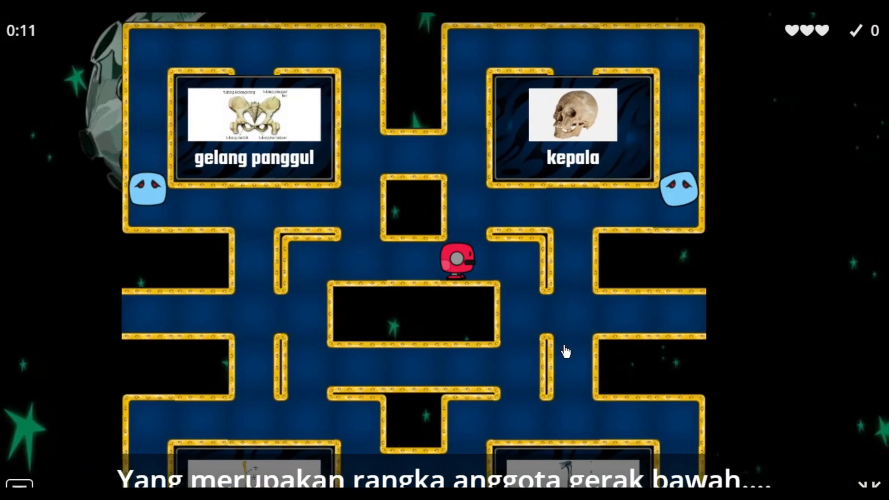
key(Up)
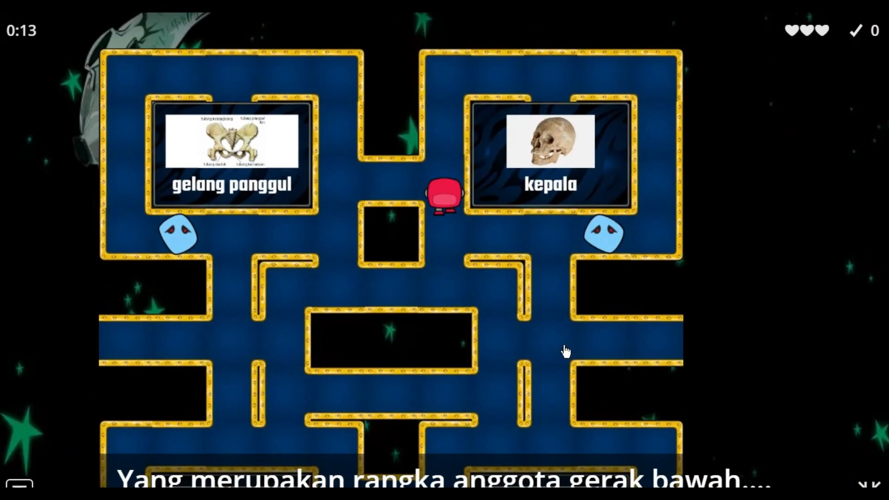
key(Down)
key(Left)
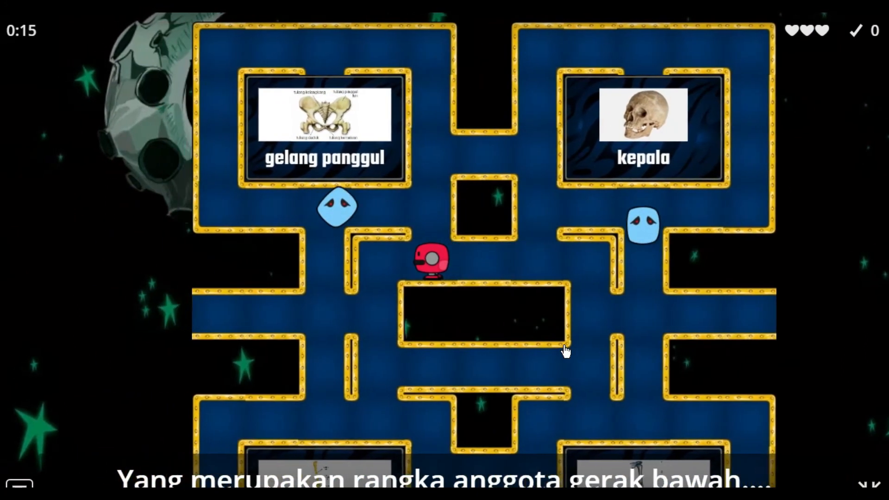
key(Down)
key(Left)
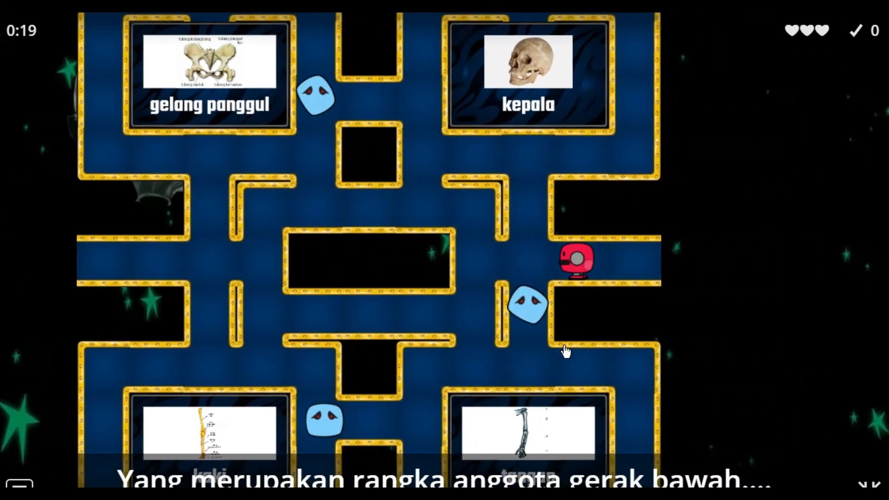
key(Down)
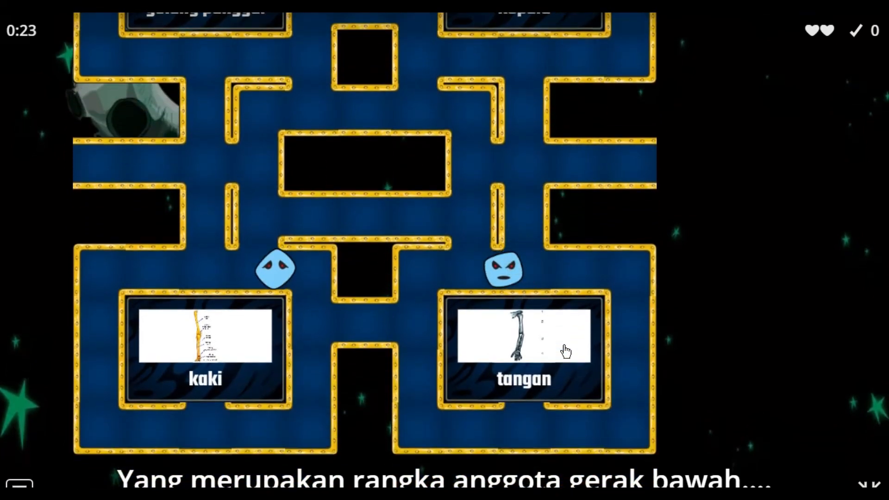
- Answer the "rangka anggota gerak bawah" question by guiding the character around to the "kaki" box and into its opening
key(Right)
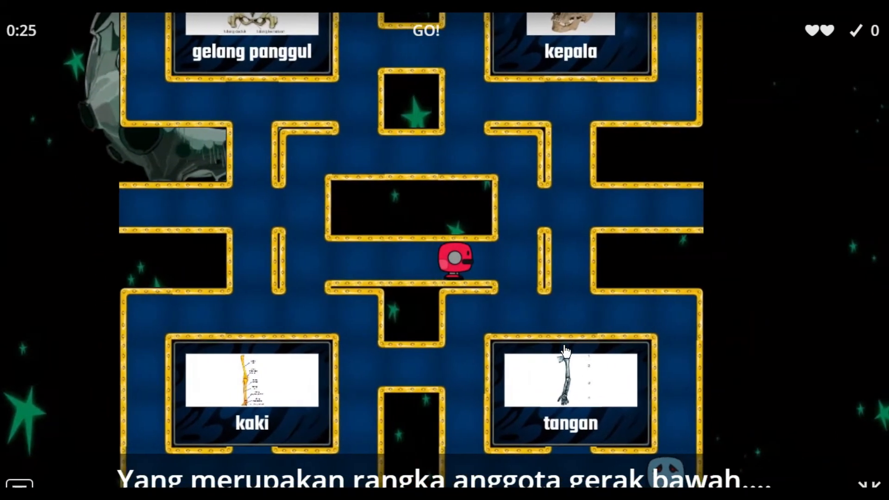
key(Down)
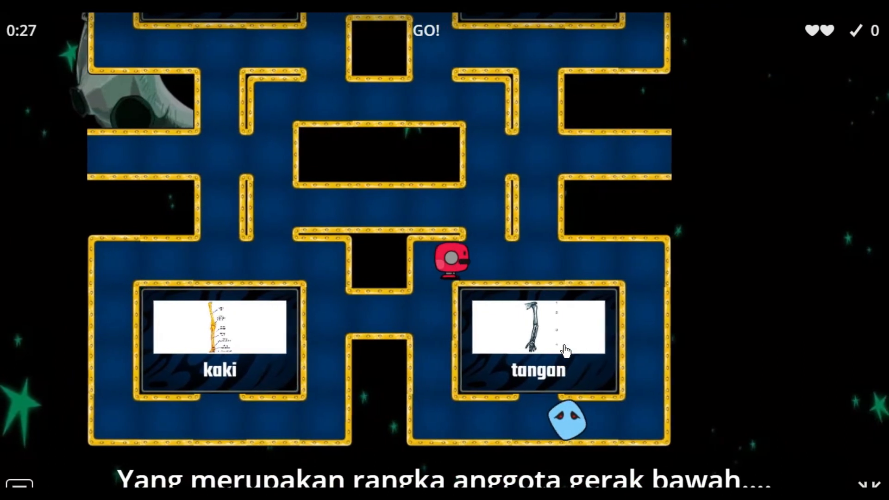
key(Left)
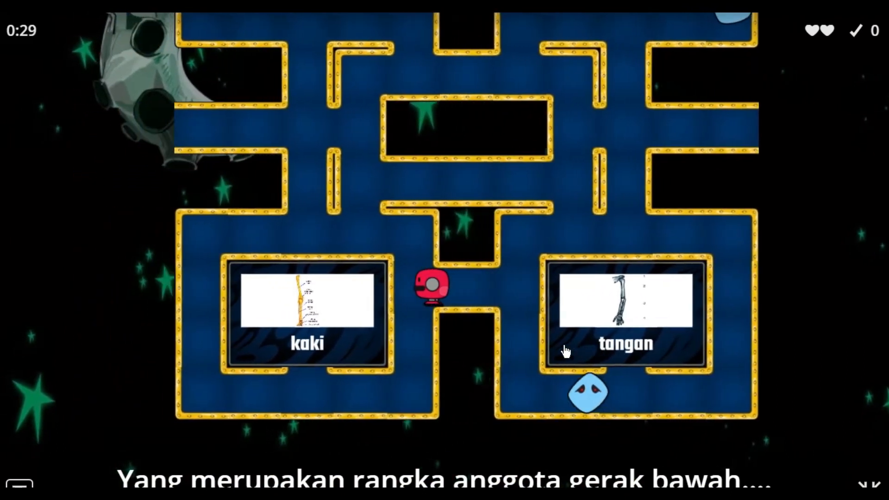
key(Down)
key(Down)
key(Left)
key(Up)
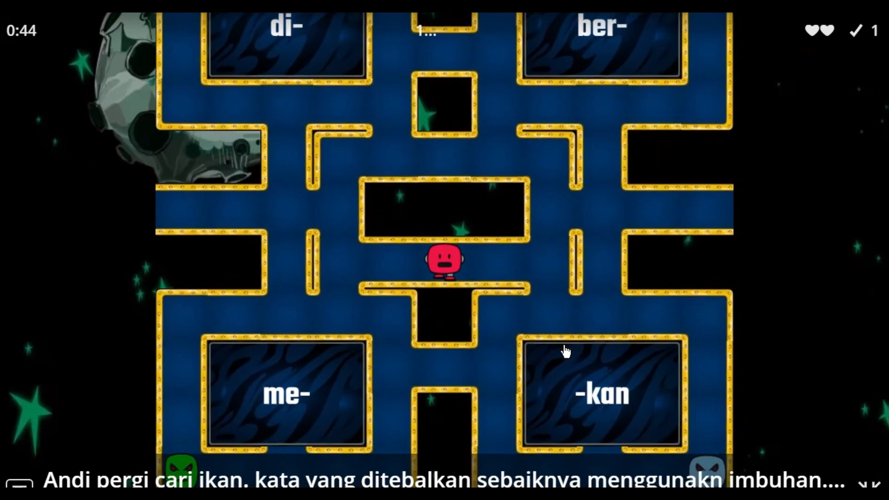
- Guide the character up through the maze into the "ber-" box on the "Andi pergi cari ikan" affix question
key(Left)
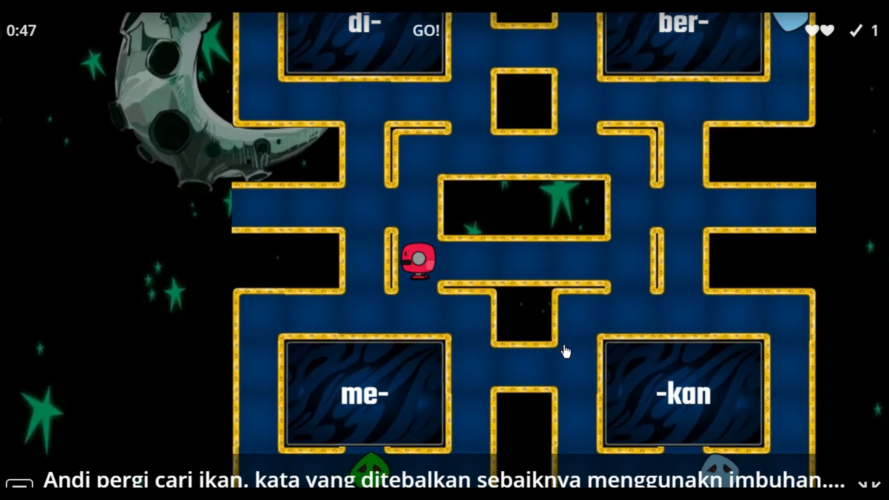
key(Up)
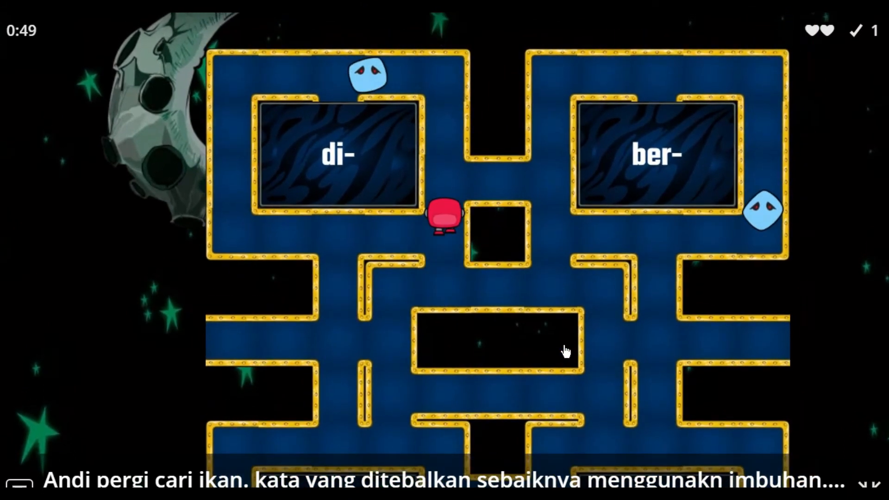
key(Right)
key(Up)
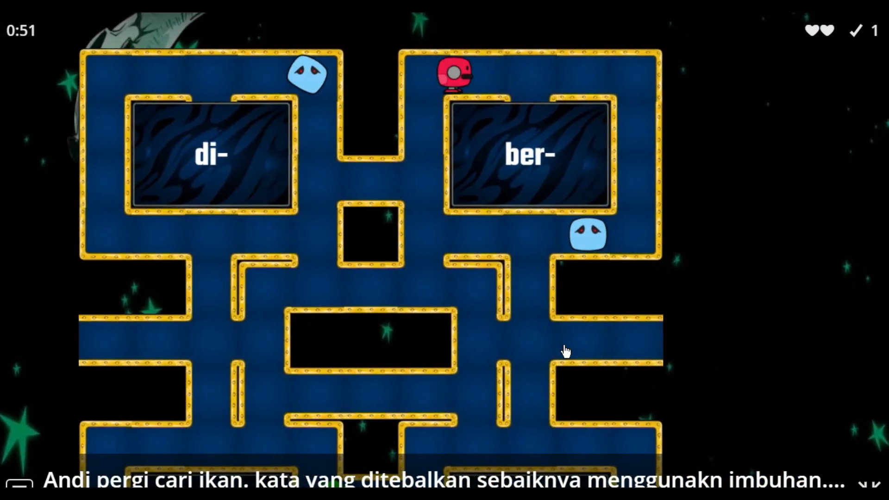
key(Down)
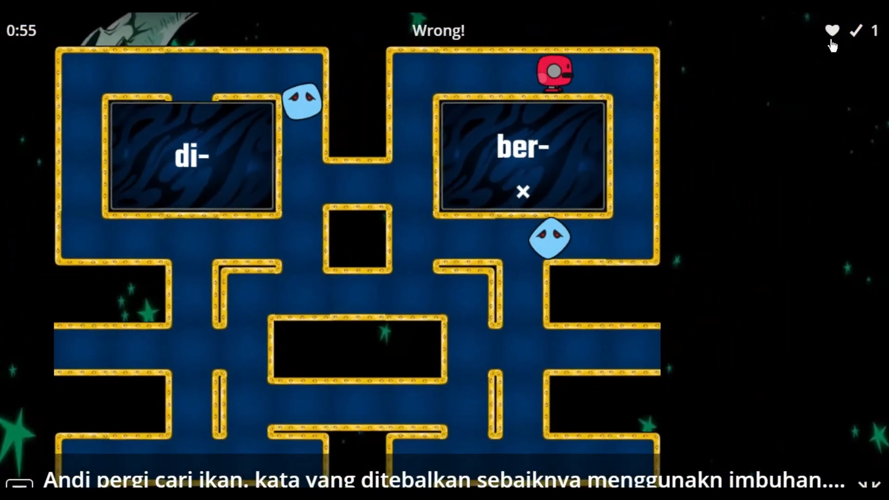
- Evade the enemies around the "ber-" box and answer the affix question by guiding the character into the "me-" box
key(Right)
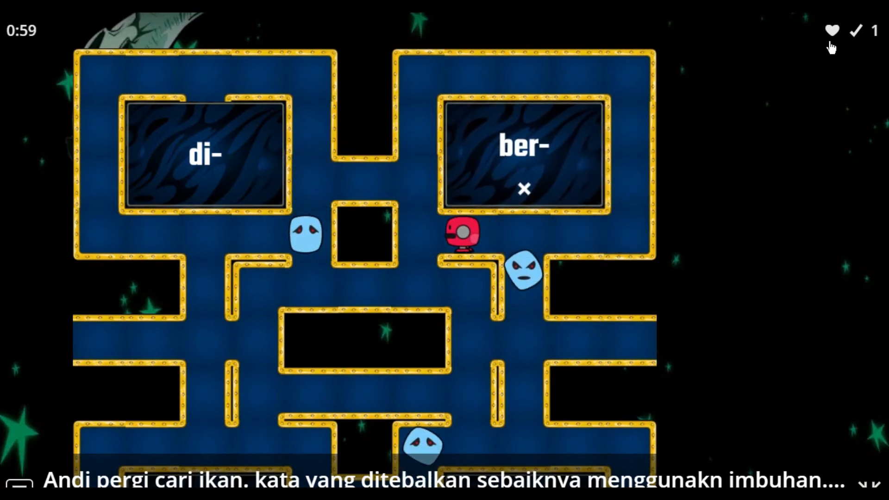
key(Up)
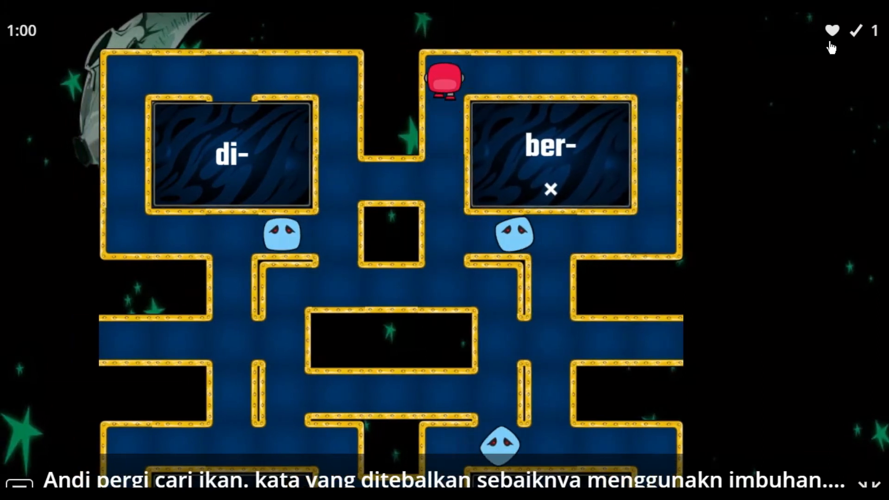
key(Right)
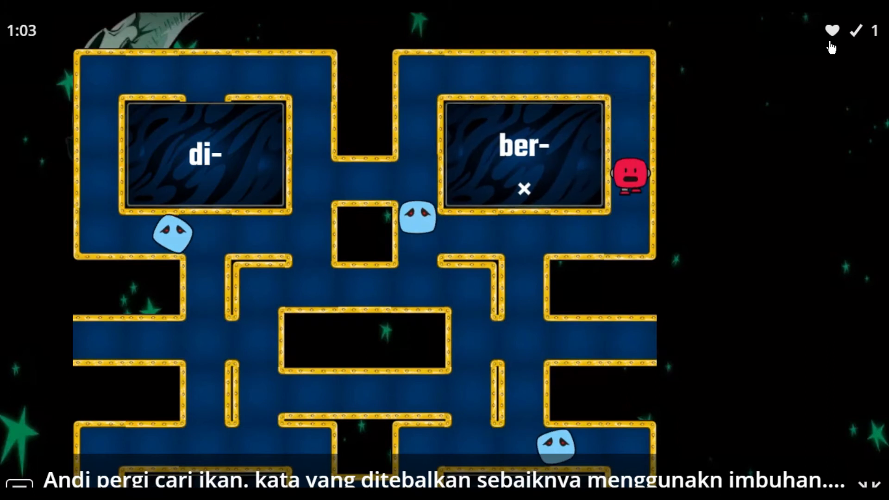
key(Down)
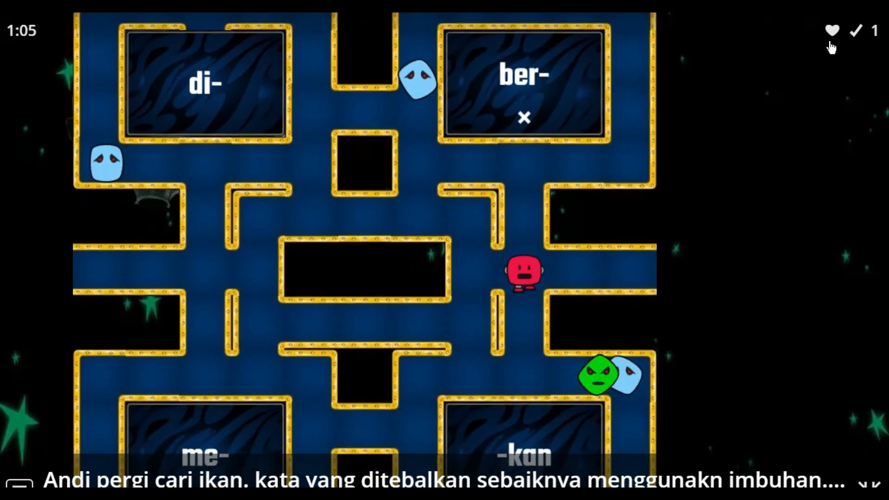
key(Left)
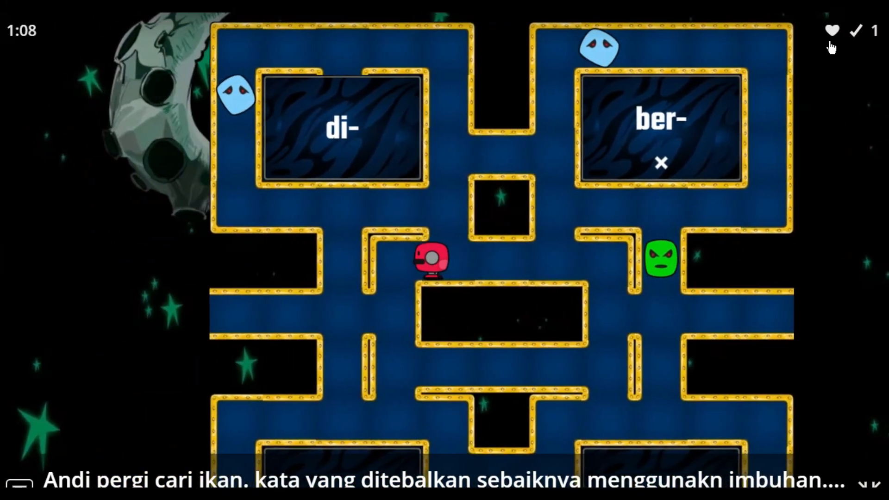
key(Down)
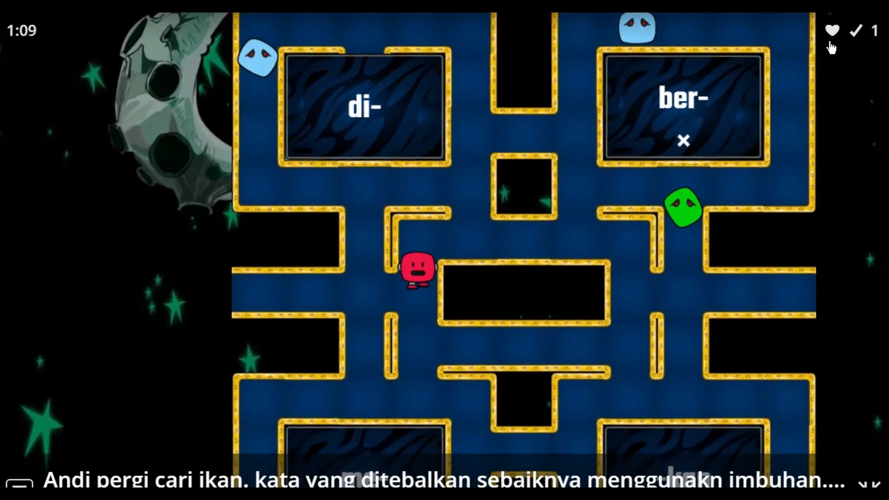
key(Left)
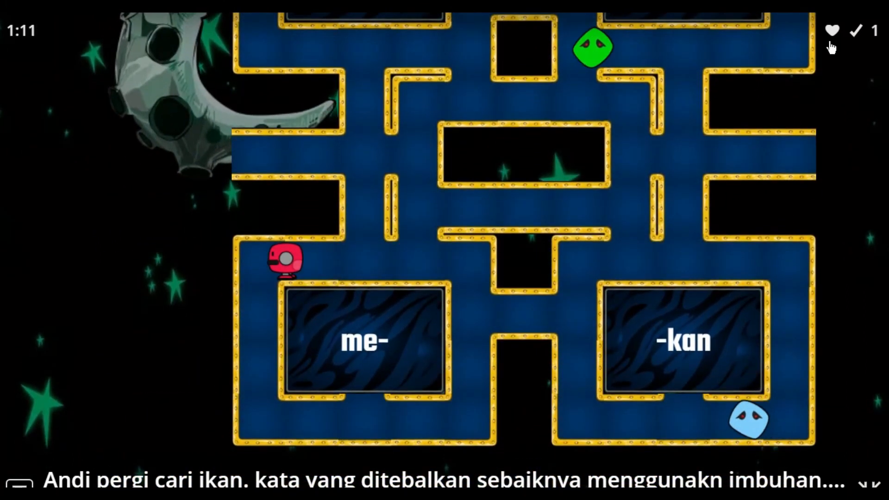
key(Down)
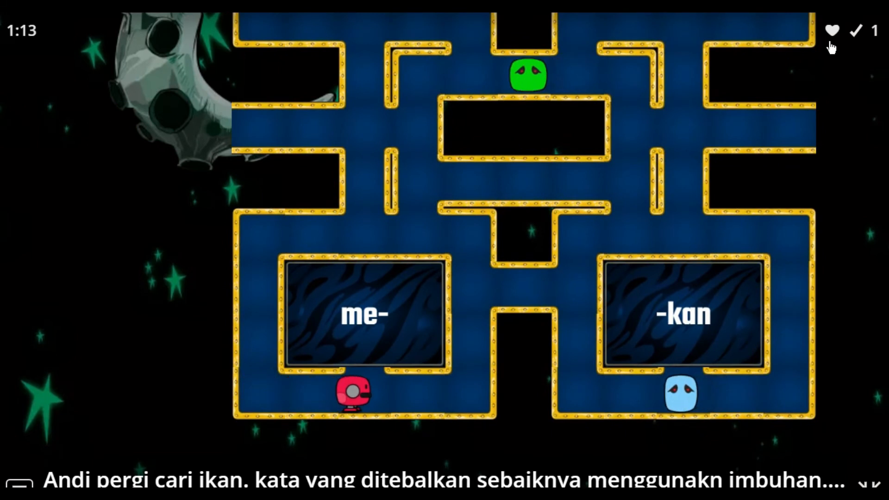
key(Up)
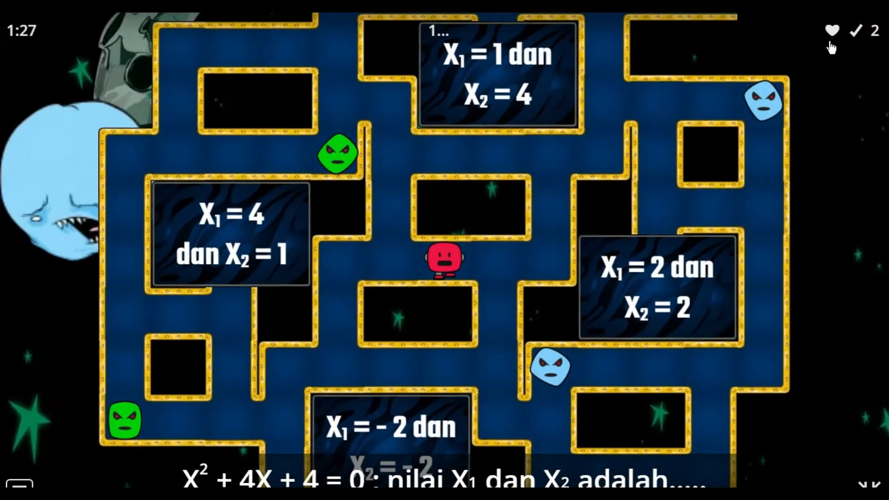
- Answer the X² + 4X + 4 = 0 question by guiding the character into the "X₁ = - 2 dan X₂ = - 2" box
key(Down)
key(Right)
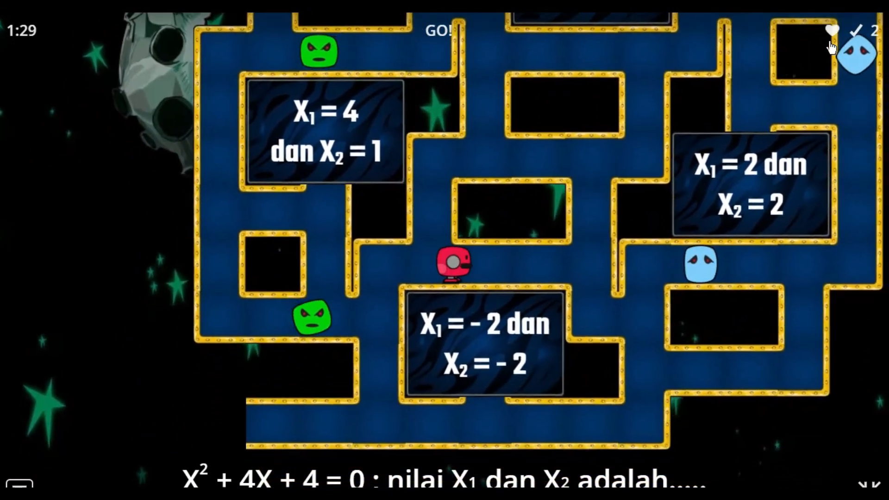
key(Down)
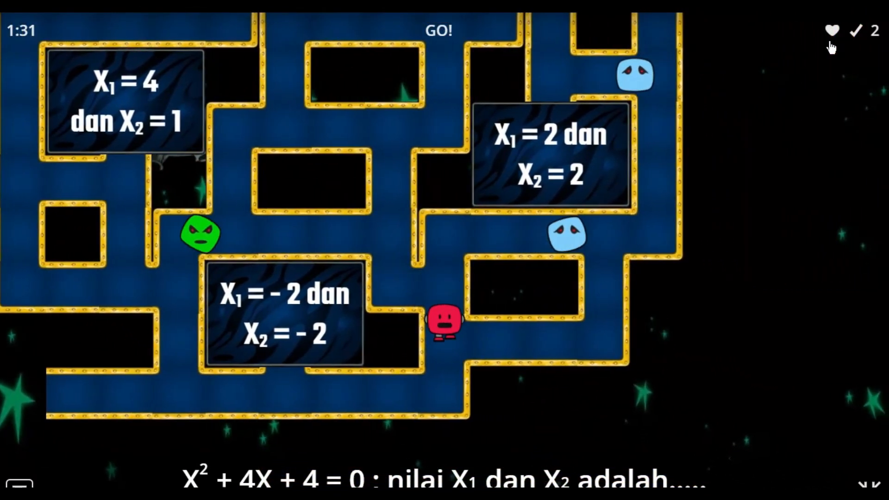
key(Up)
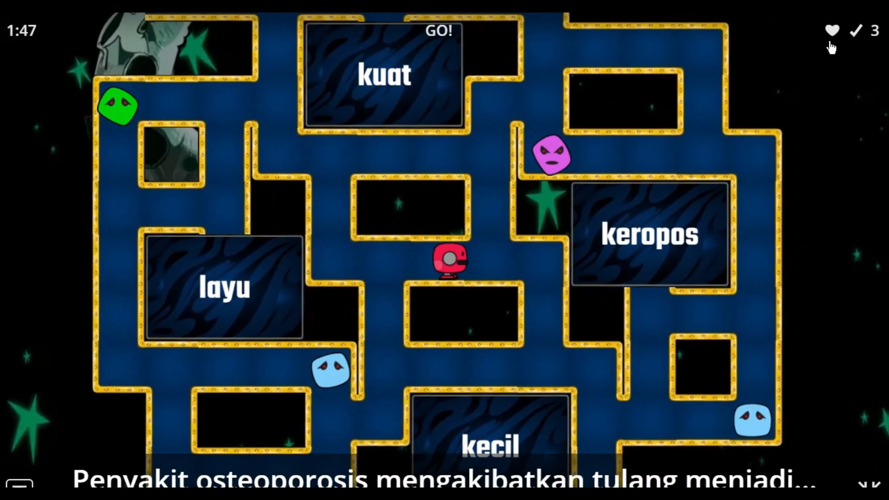
- Answer the osteoporosis question by guiding the character around the outer corridor and into the "keropos" box from below
key(Left)
key(Up)
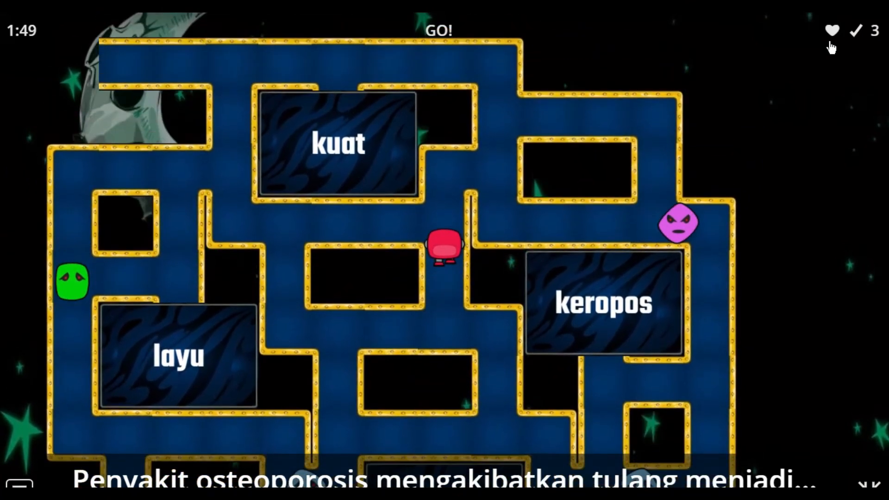
key(Right)
key(Down)
key(Right)
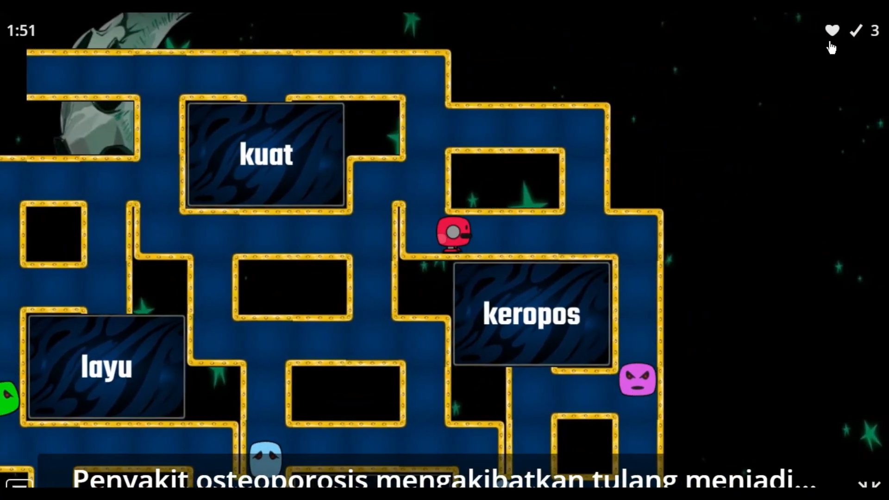
key(Down)
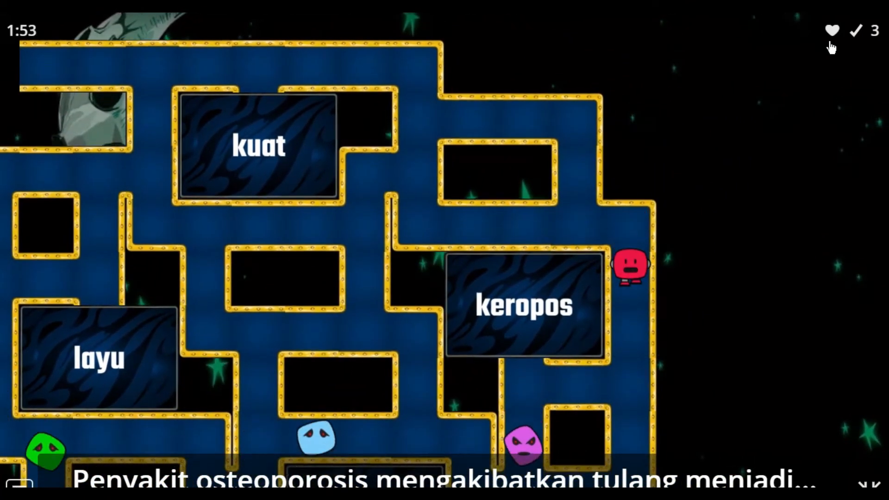
key(Left)
key(Up)
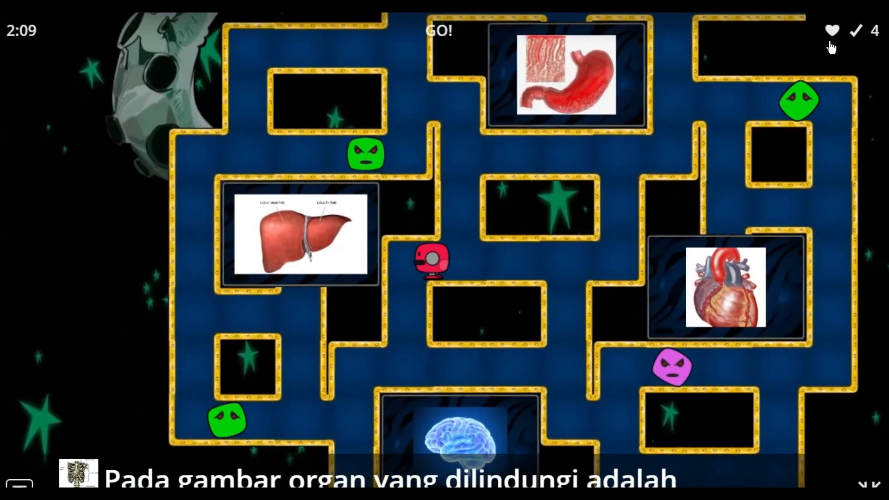
- Answer the protected-organ question by steering around the enemies and guiding the character into the heart picture box
key(Right)
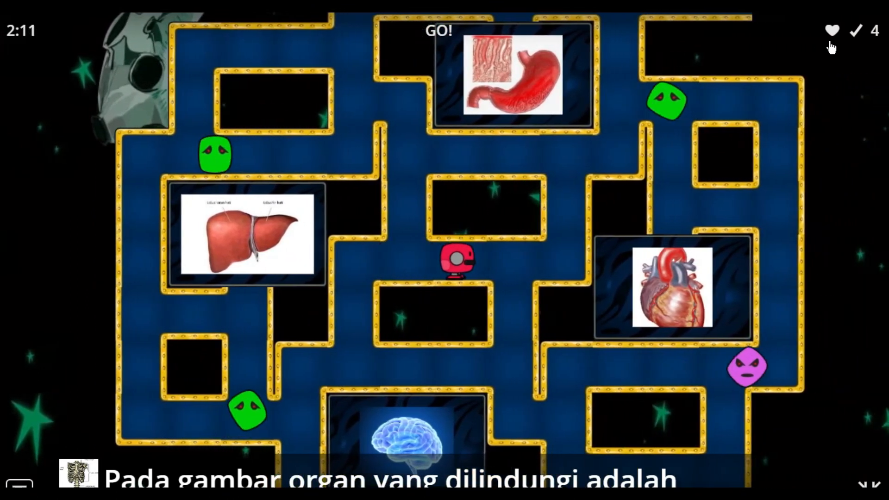
key(Left)
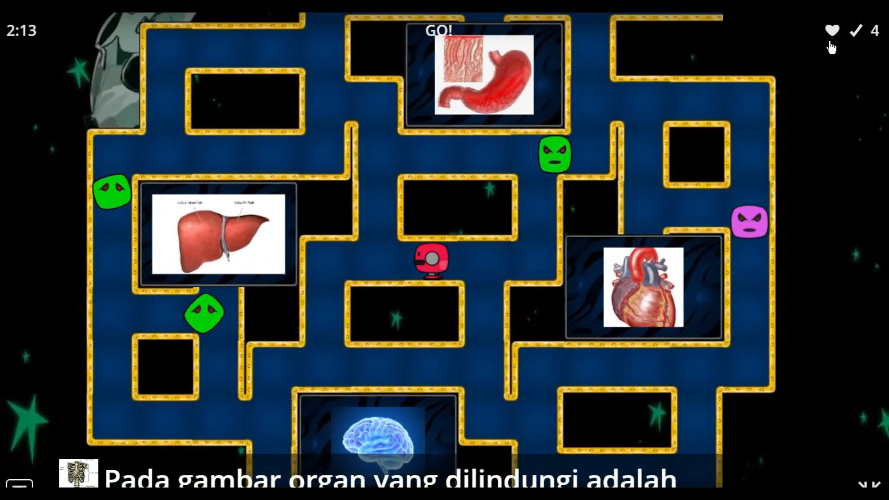
key(Right)
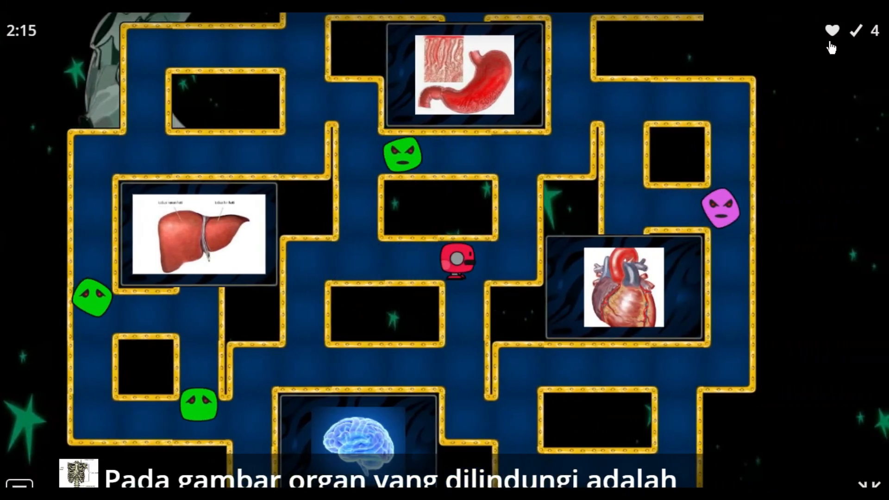
key(Up)
key(Right)
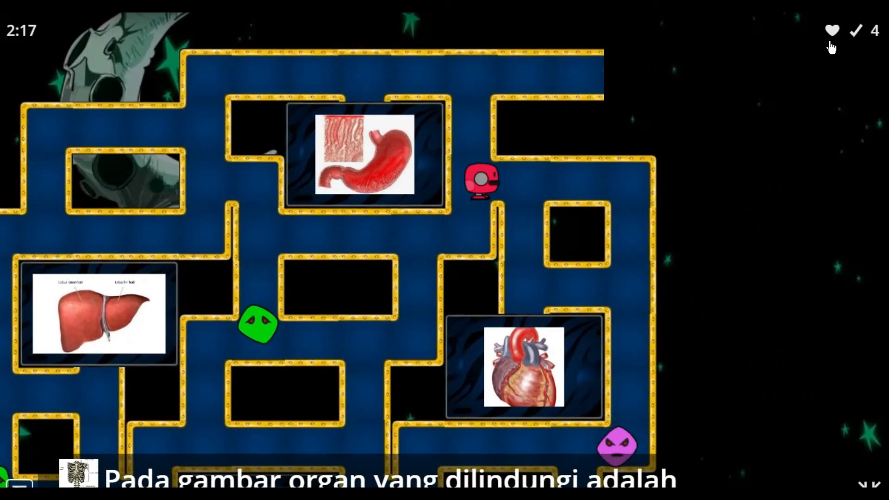
key(Left)
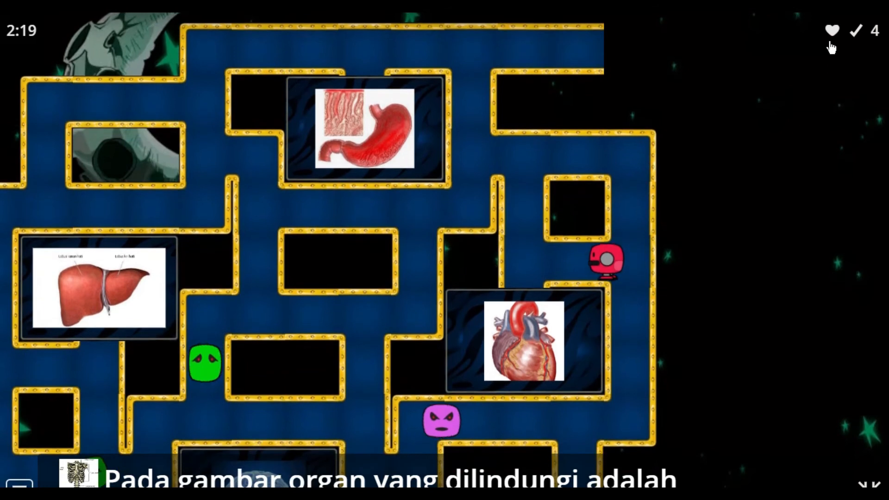
key(Down)
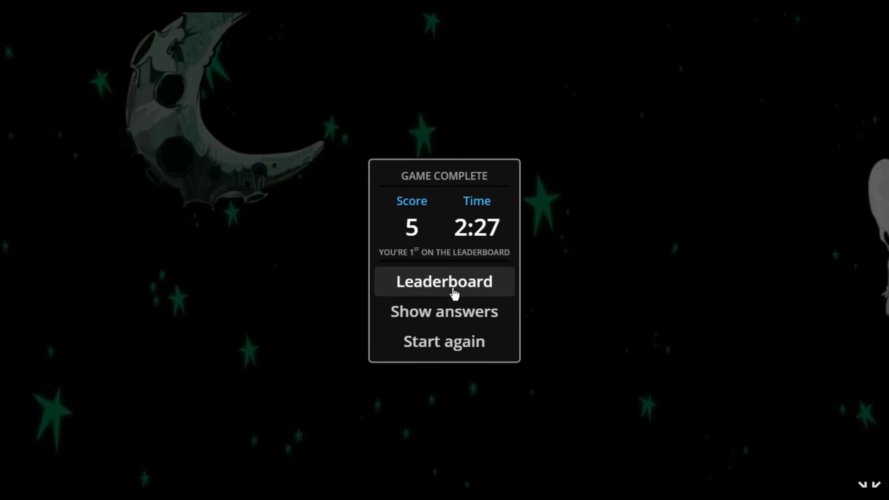
- Review the answers given in the completed game, return to the results and leave full-screen mode
click(462, 314)
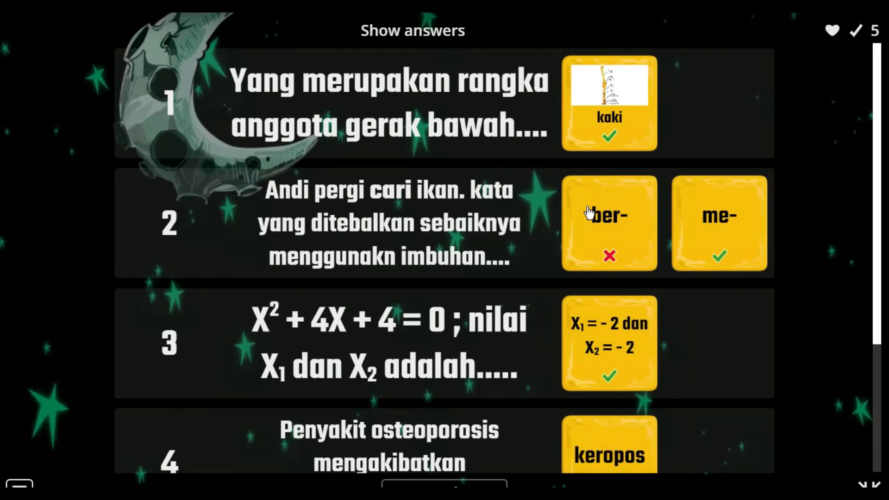
click(430, 484)
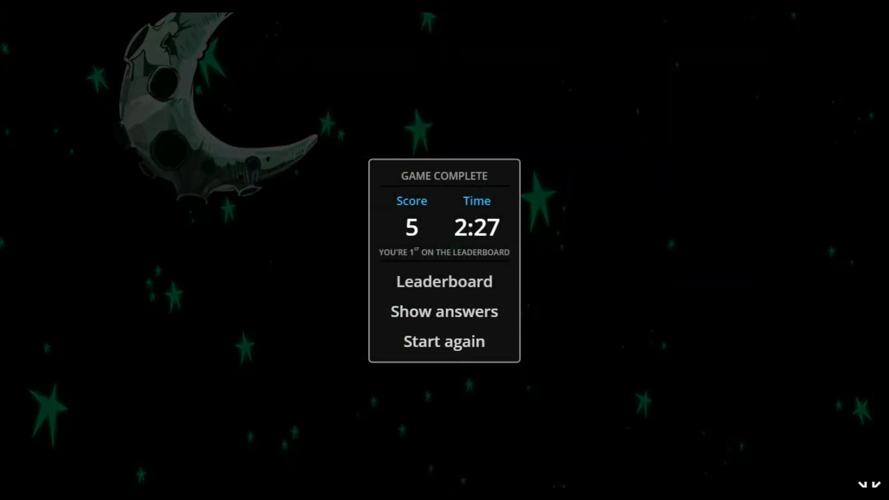
key(Escape)
- Set the activity's lives to 3 and its difficulty to 5 in the game options
scroll(412, 389, down, 4)
scroll(401, 321, down, 1)
scroll(403, 321, up, 2)
scroll(329, 324, down, 4)
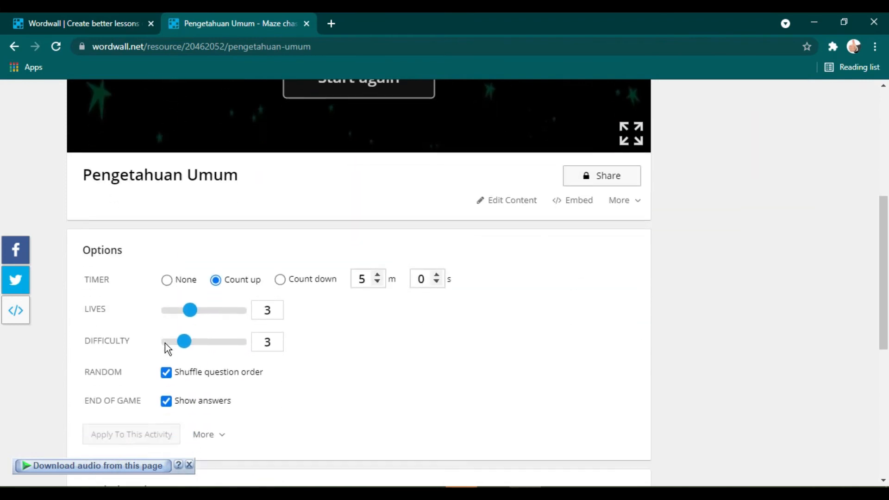
scroll(168, 349, down, 1)
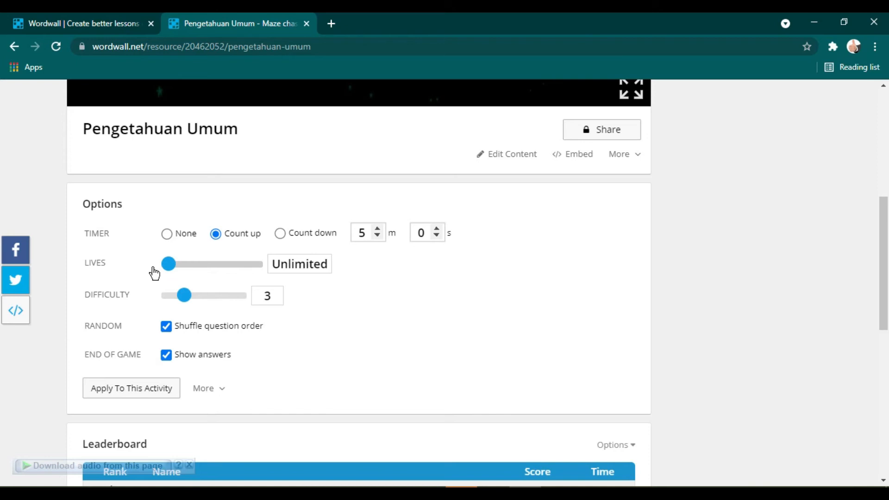
drag(180, 276, 214, 295)
scroll(306, 272, up, 4)
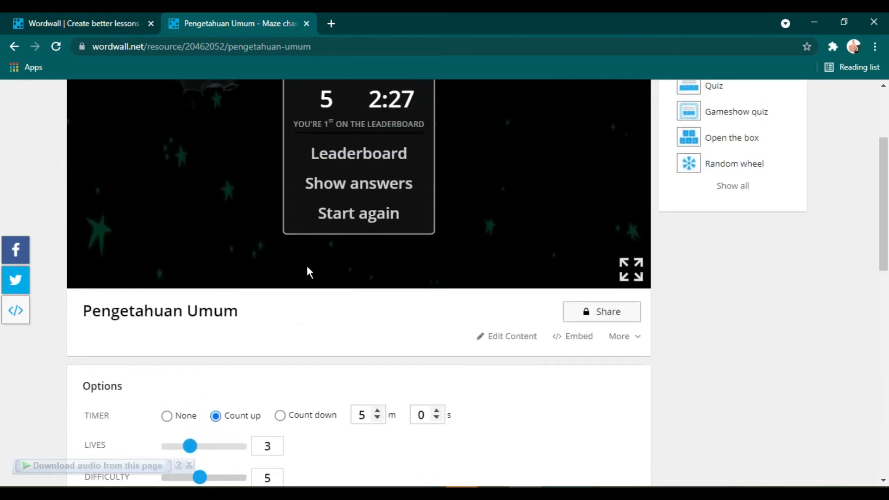
scroll(256, 312, down, 4)
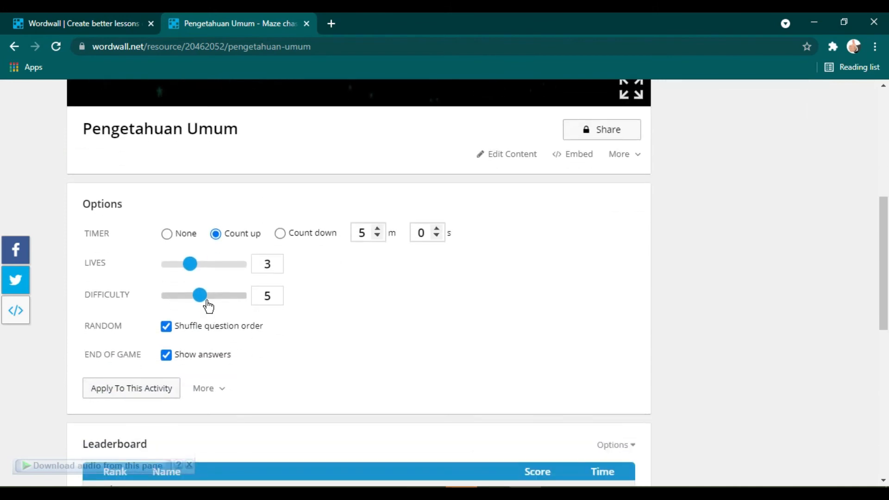
mouse_move(207, 302)
mouse_down()
mouse_move(227, 304)
mouse_move(188, 303)
mouse_move(221, 309)
mouse_move(205, 311)
mouse_up()
- Look over the leaderboard and options of the activity, and check its web address
scroll(203, 305, down, 5)
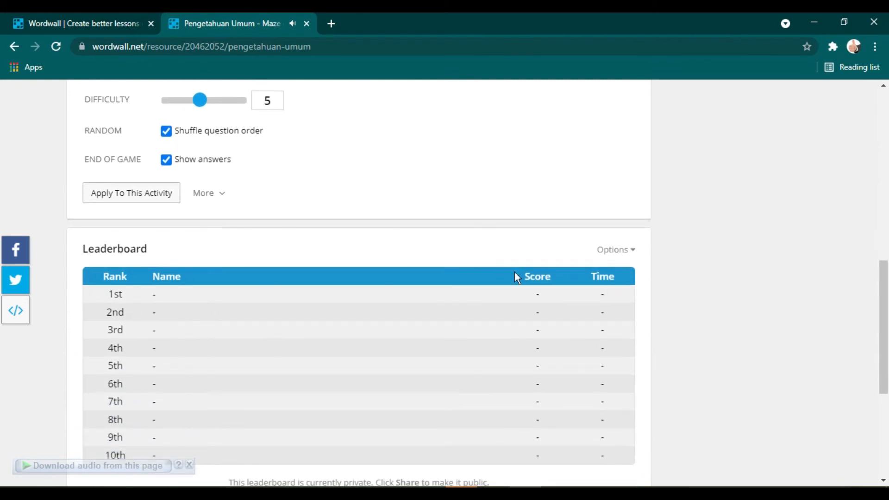
scroll(254, 314, down, 5)
scroll(380, 301, up, 9)
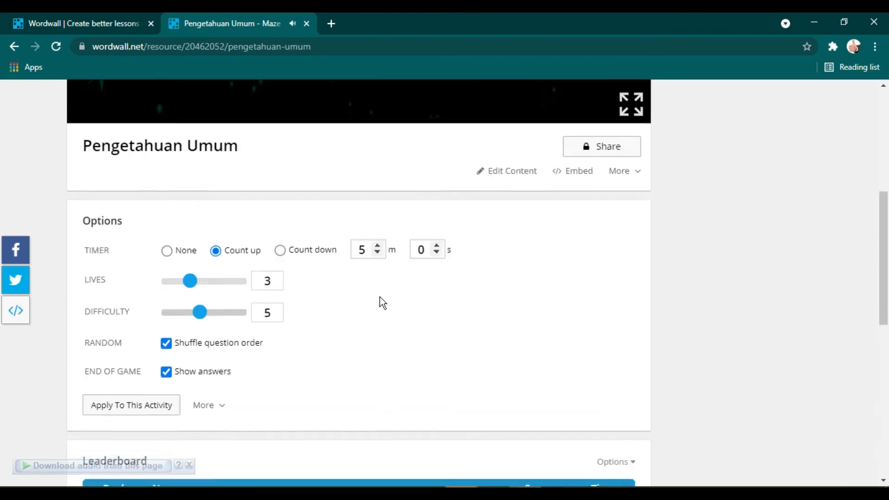
scroll(380, 301, up, 5)
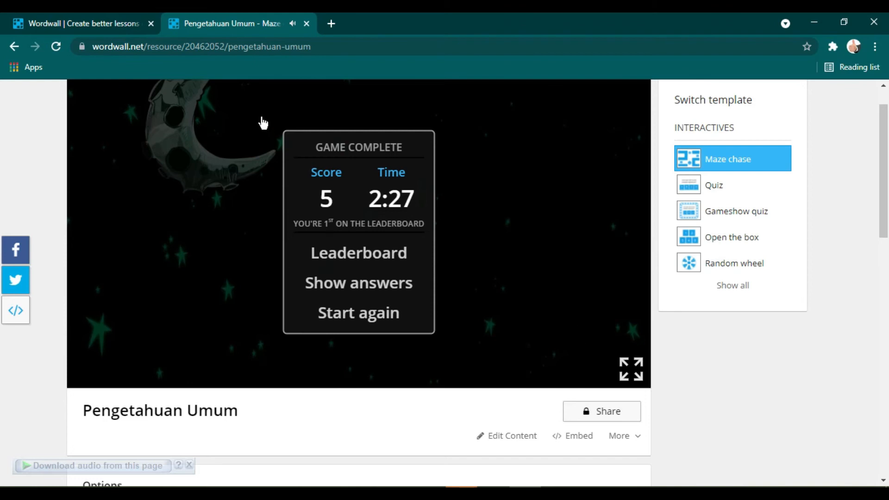
click(308, 46)
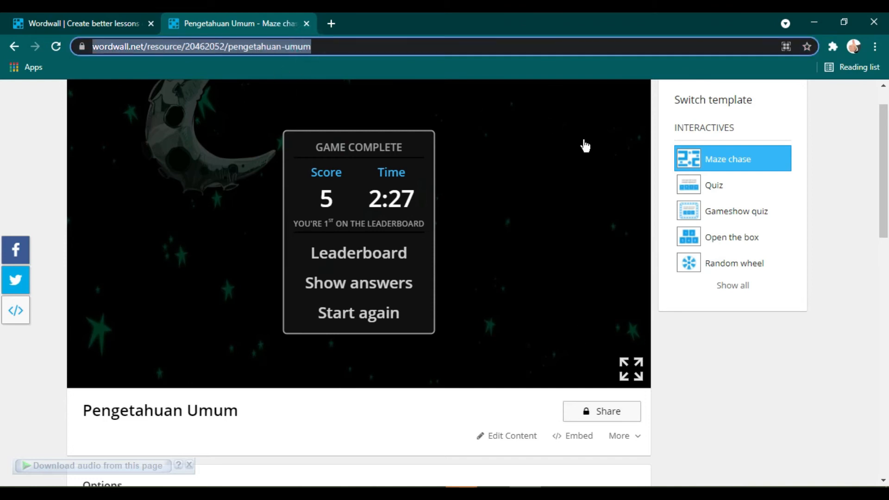
click(259, 415)
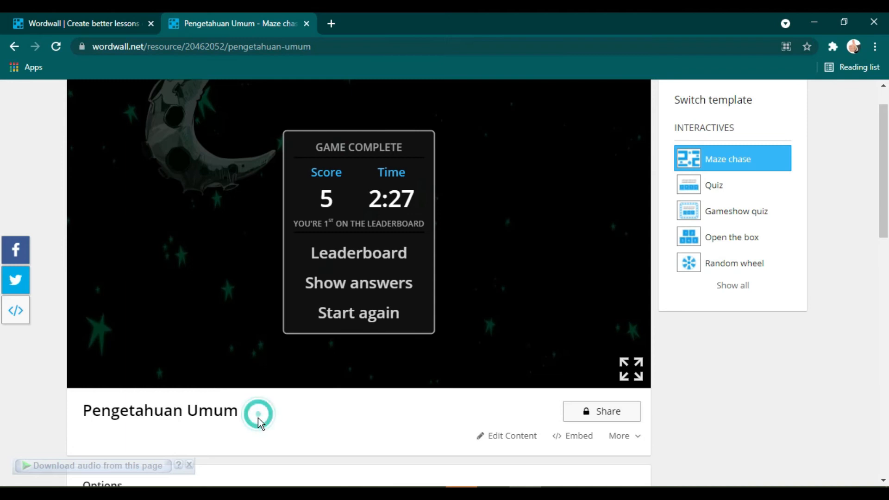
- Share the activity publicly with other teachers and tag it with the class level Kelas 5
click(599, 416)
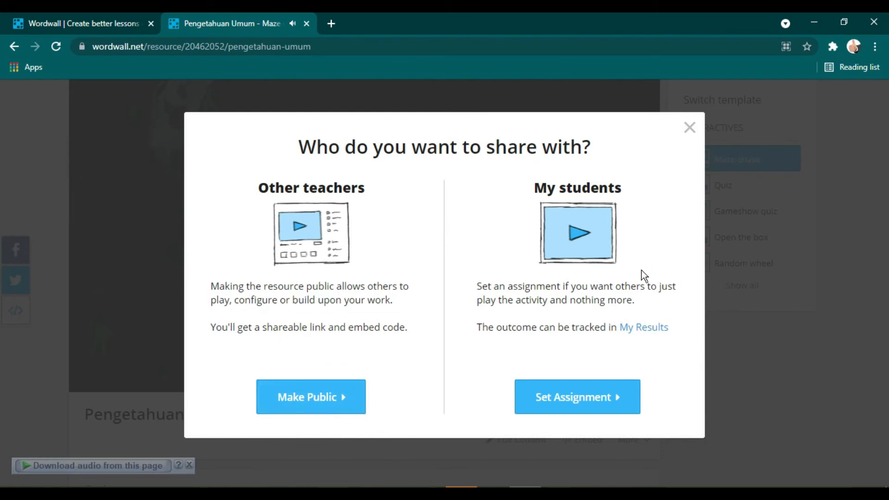
click(302, 402)
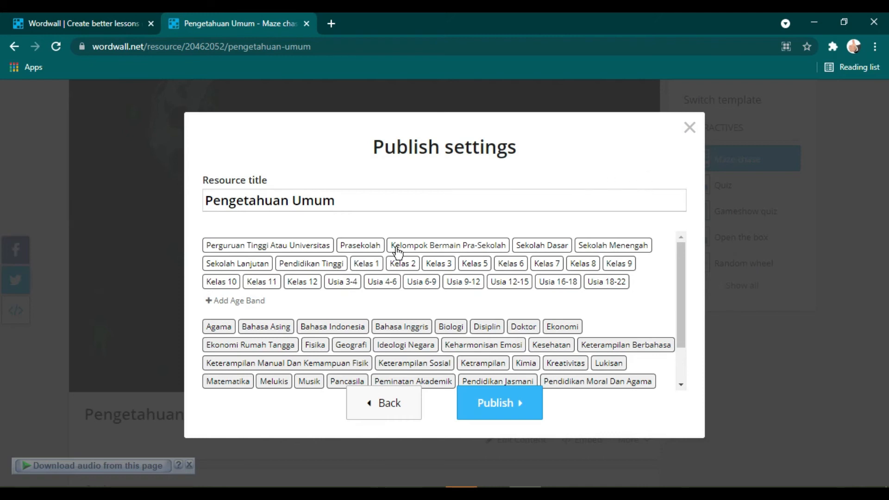
scroll(419, 262, down, 1)
scroll(250, 305, up, 1)
click(484, 269)
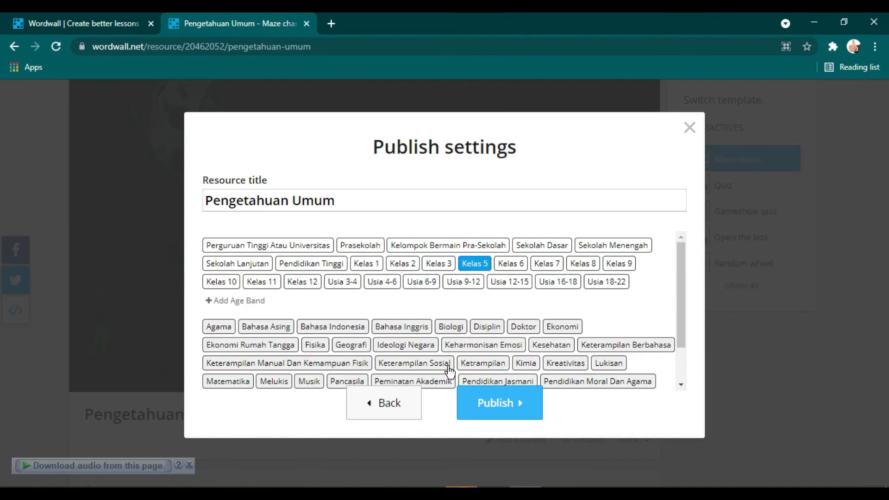
- Add a new subject named "IPA" to the subject tags in the publish settings
scroll(446, 368, down, 2)
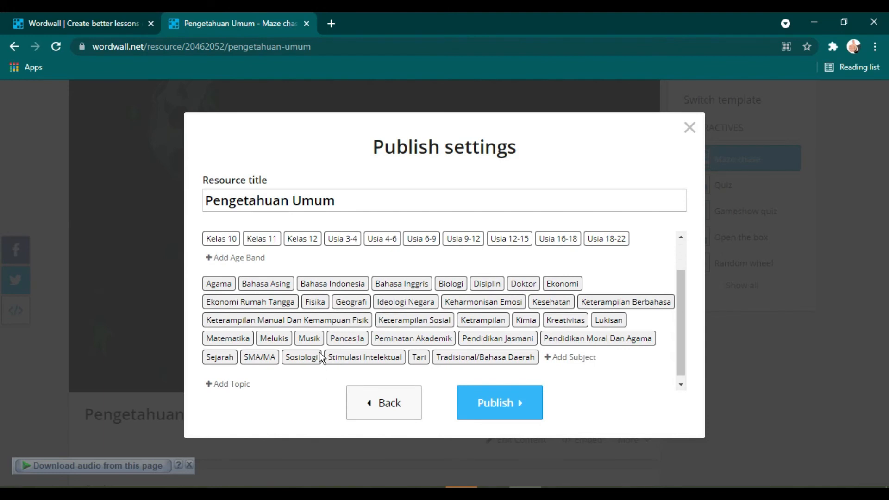
scroll(282, 371, down, 1)
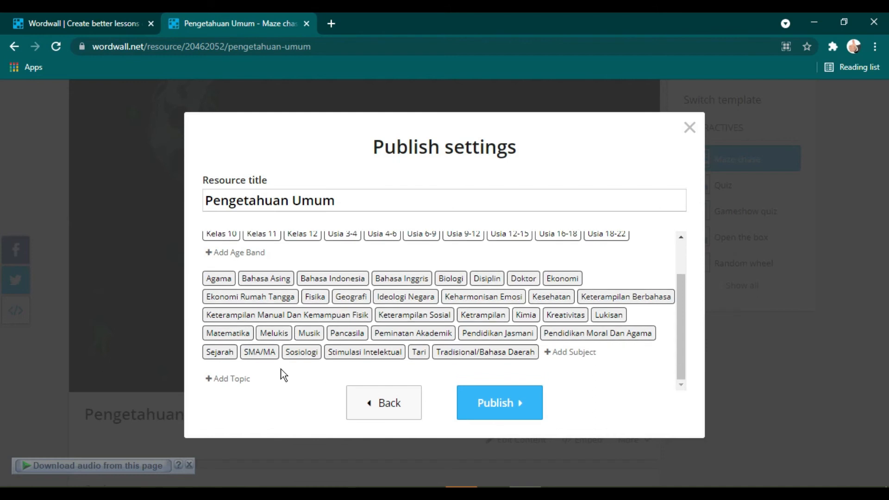
scroll(232, 336, up, 2)
scroll(278, 352, down, 1)
click(569, 353)
text(IPA)
click(404, 315)
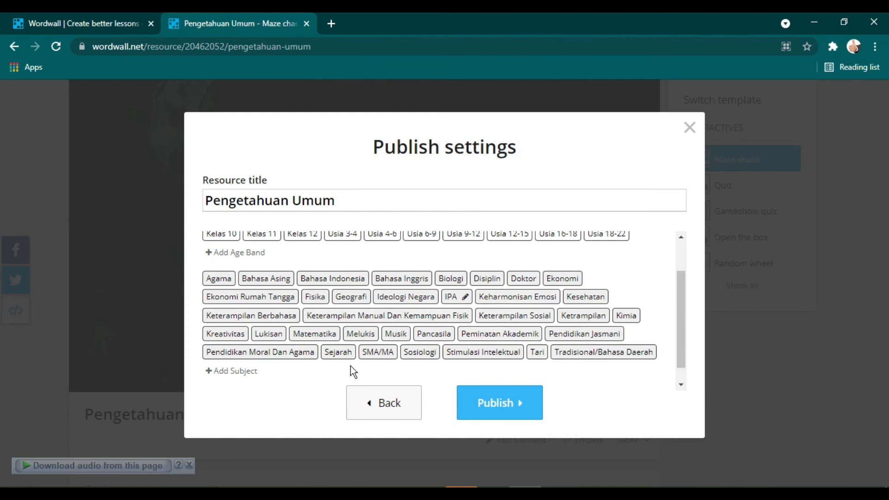
- Publish the resource, copy its shareable link and close the confirmation
scroll(419, 347, up, 3)
scroll(463, 361, down, 5)
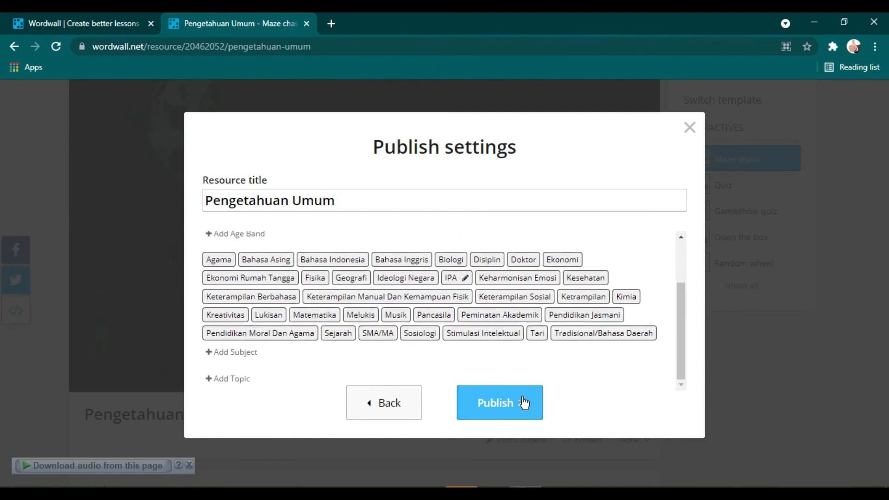
click(523, 403)
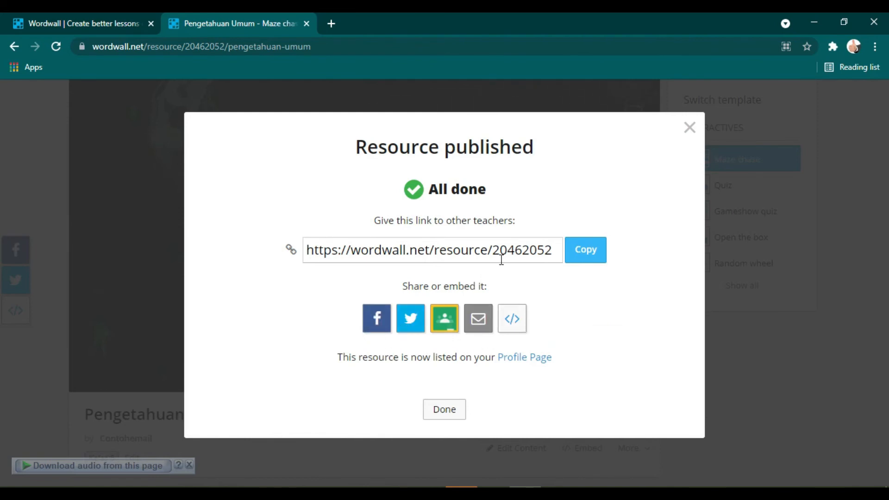
click(587, 252)
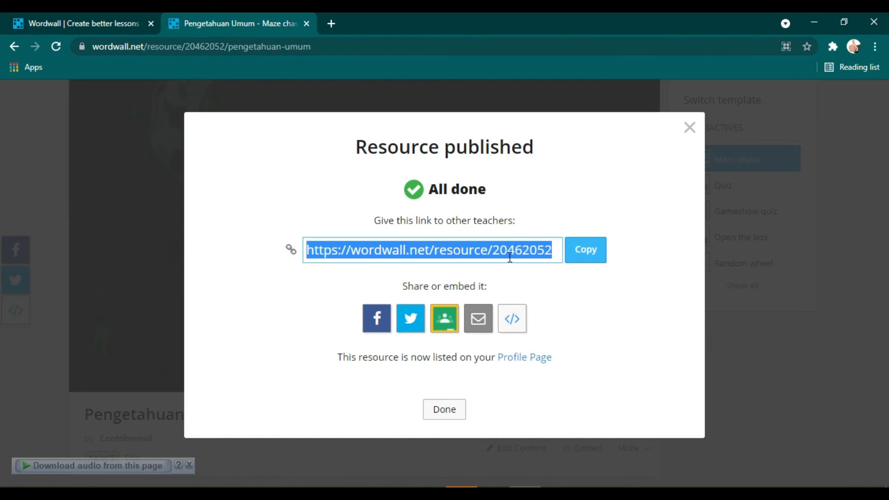
click(445, 409)
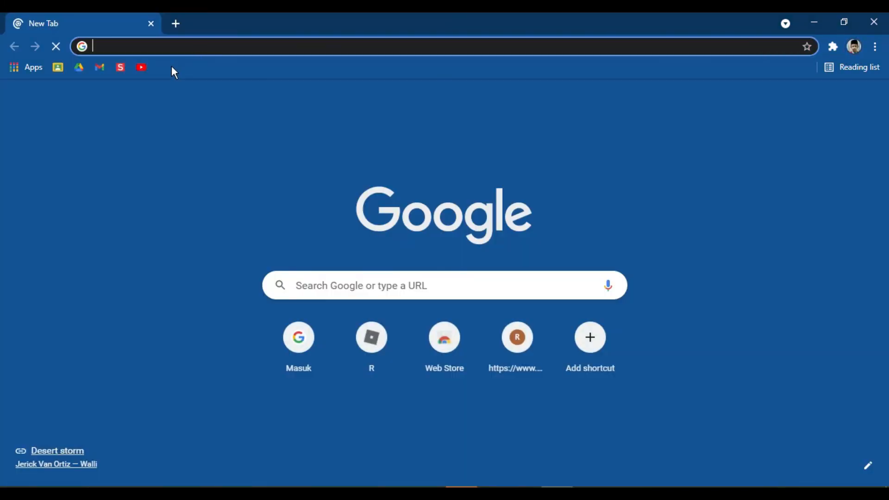
- Open the copied resource link in a new browser window and start the Maze chase game there
click(179, 47)
right_click(180, 46)
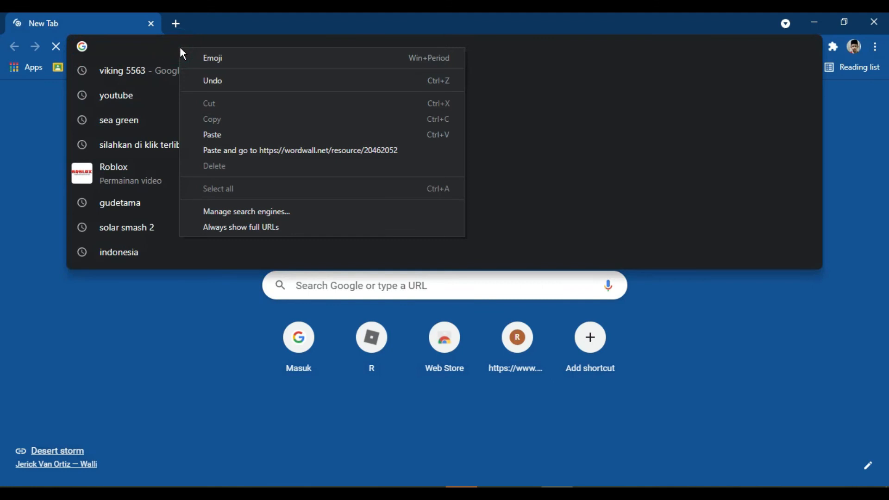
click(246, 151)
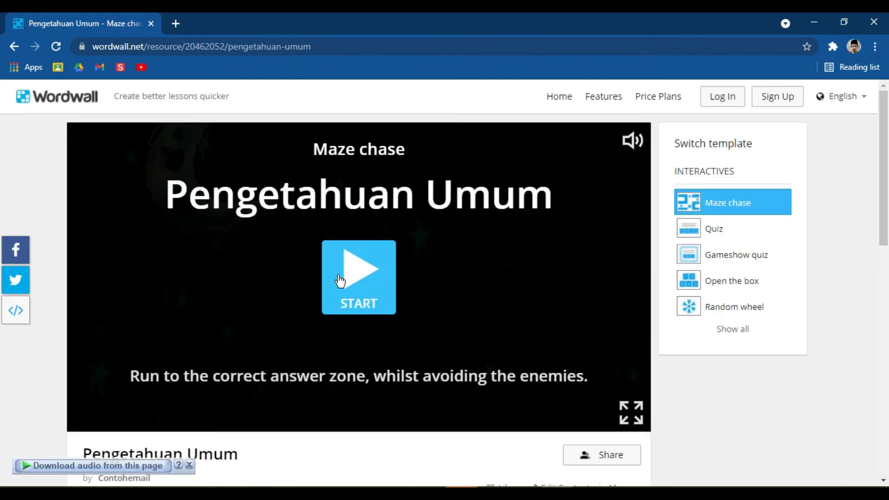
click(365, 290)
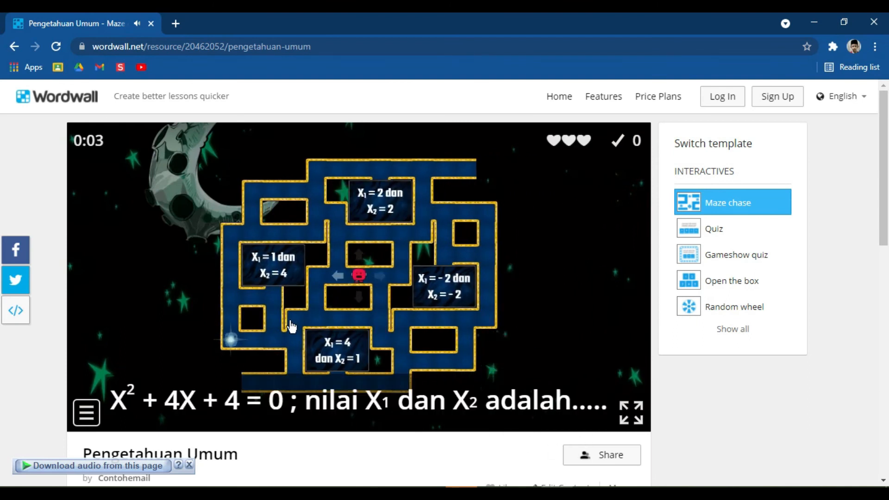
- Switch the activity to the Gameshow quiz template, start it and answer the protected-organ question with the heart picture
click(707, 237)
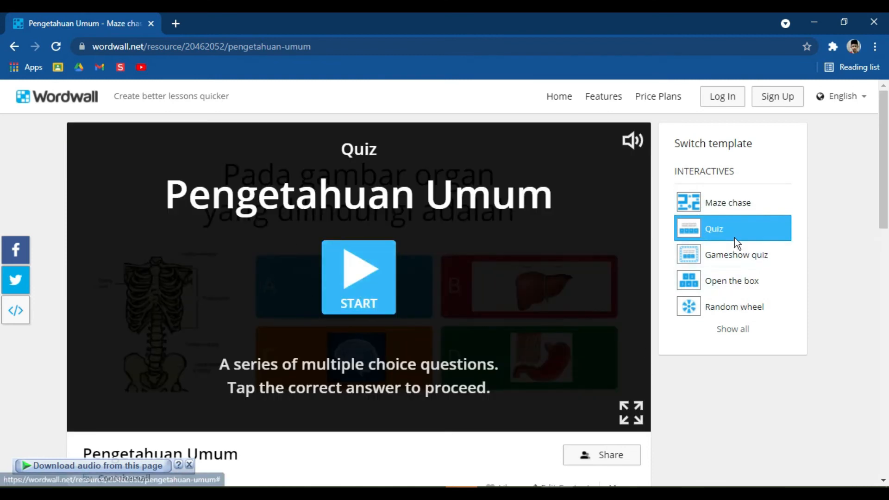
click(736, 259)
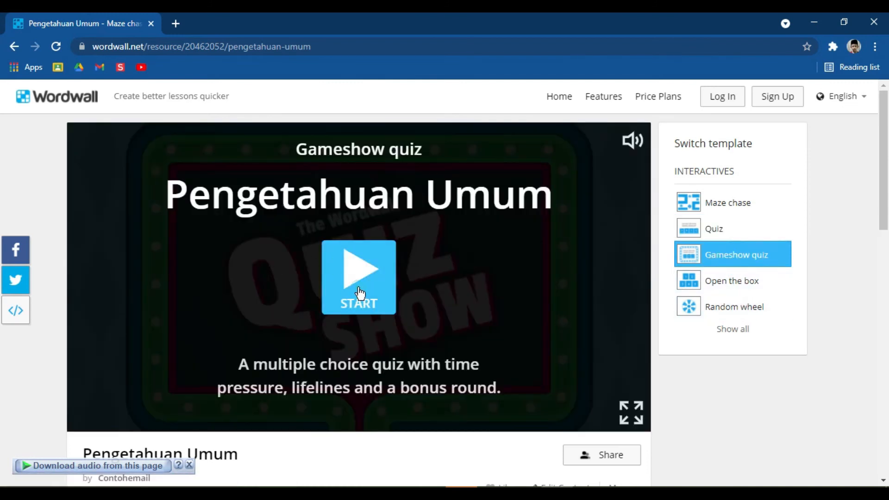
click(360, 293)
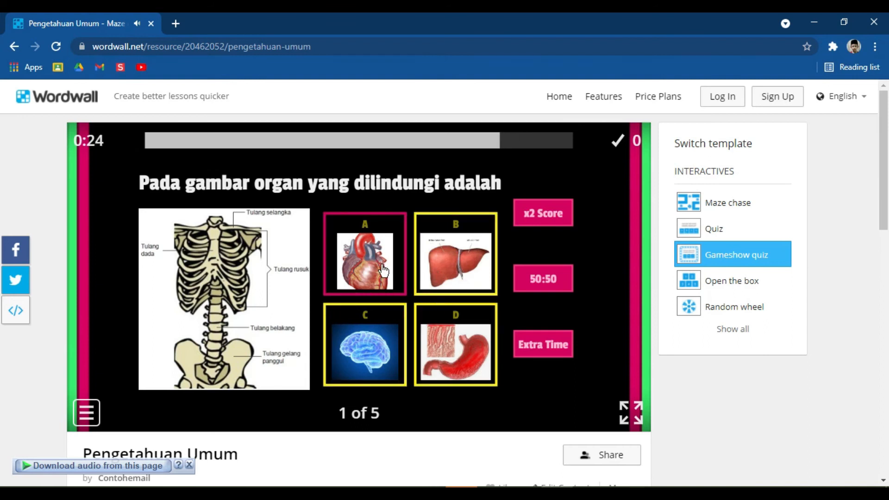
click(399, 275)
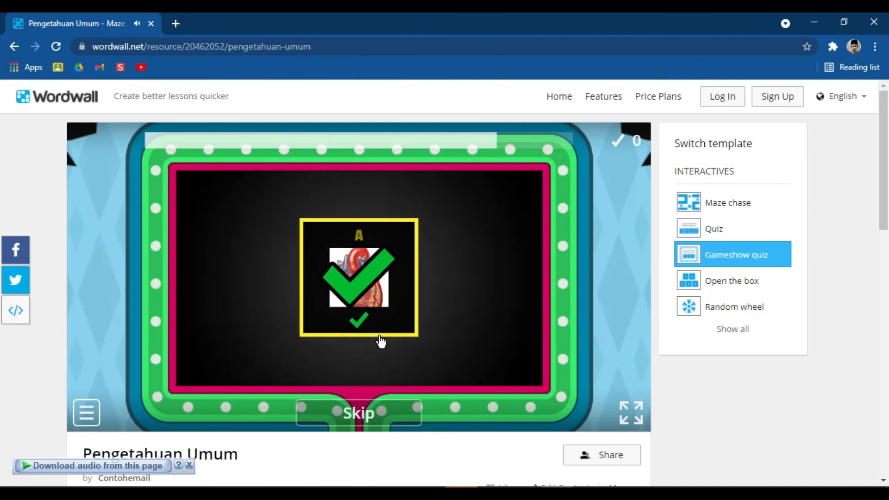
- Switch the activity to the Quiz template, start it and answer the protected-organ question with the heart picture
click(709, 231)
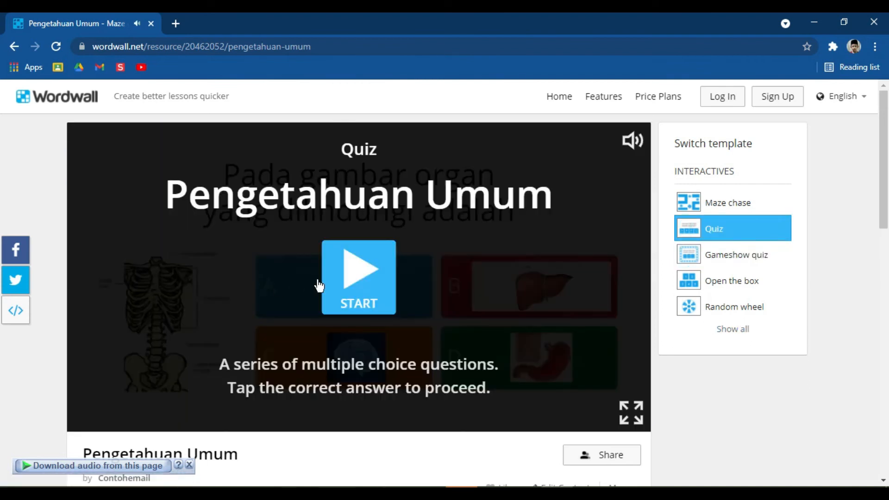
click(353, 283)
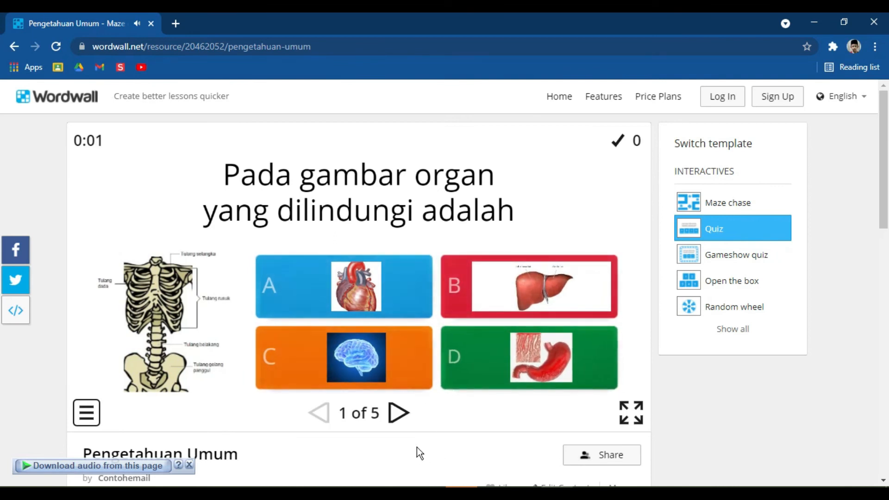
click(342, 292)
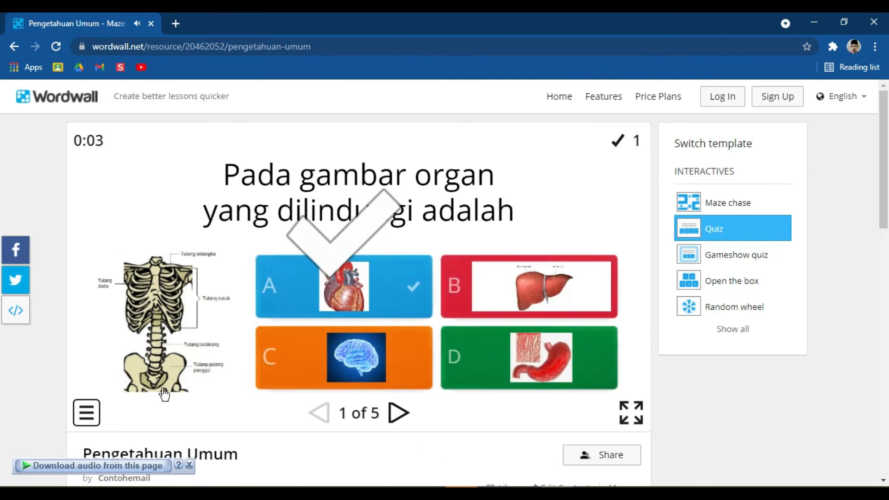
- Play the activity as Open the box, answering box 5 with "kecil" and box 1 with "me-", and show all templates
click(740, 279)
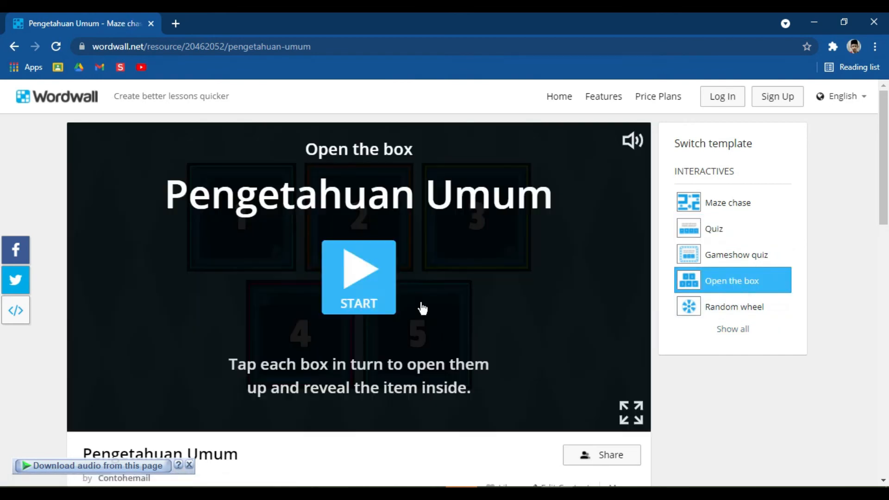
click(354, 270)
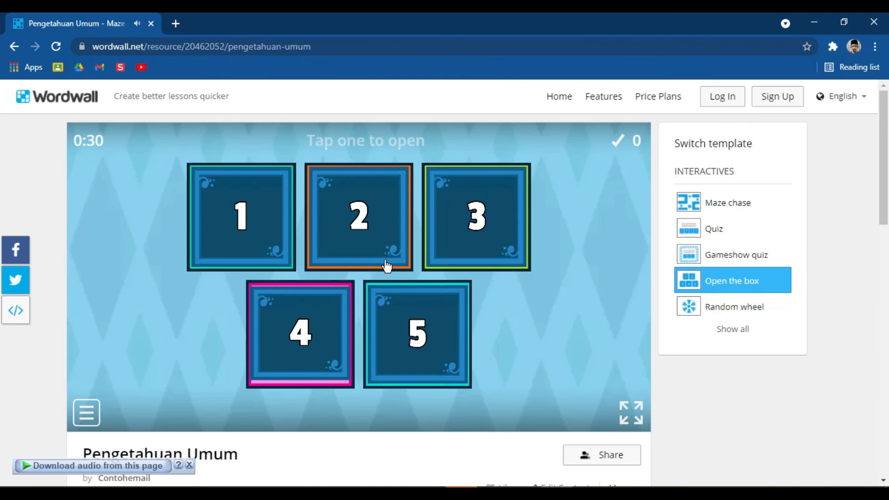
click(378, 332)
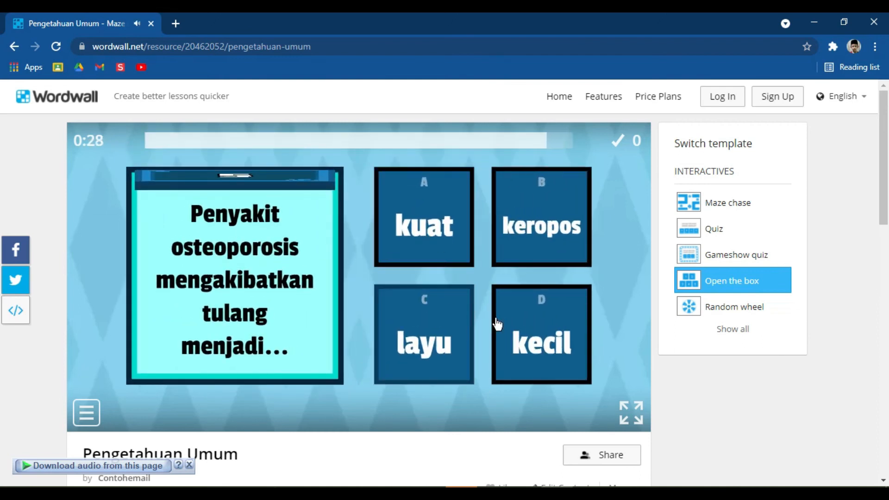
click(533, 360)
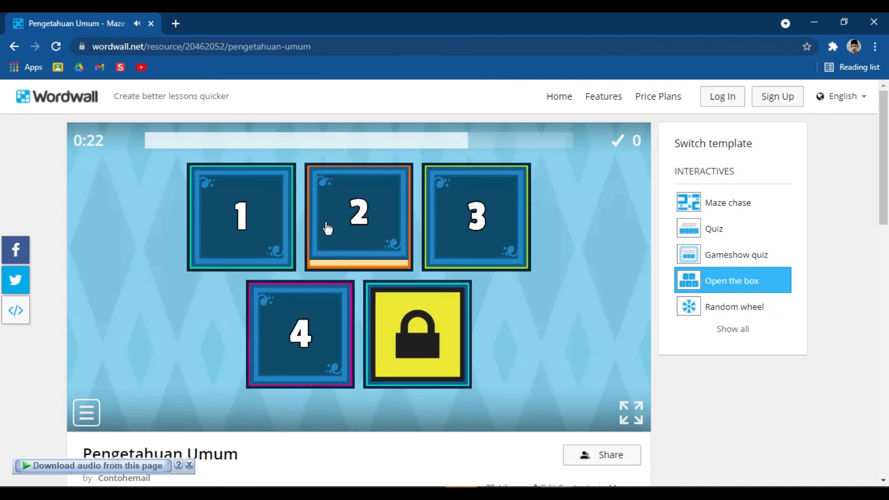
click(266, 216)
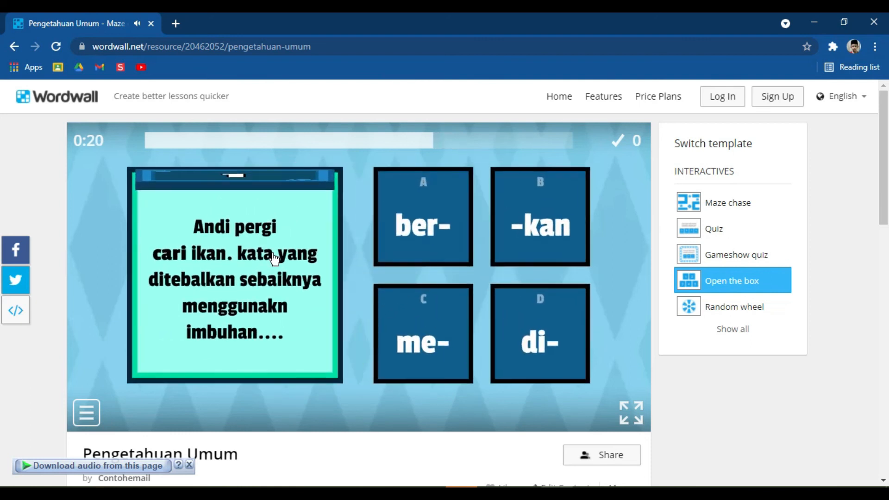
click(412, 341)
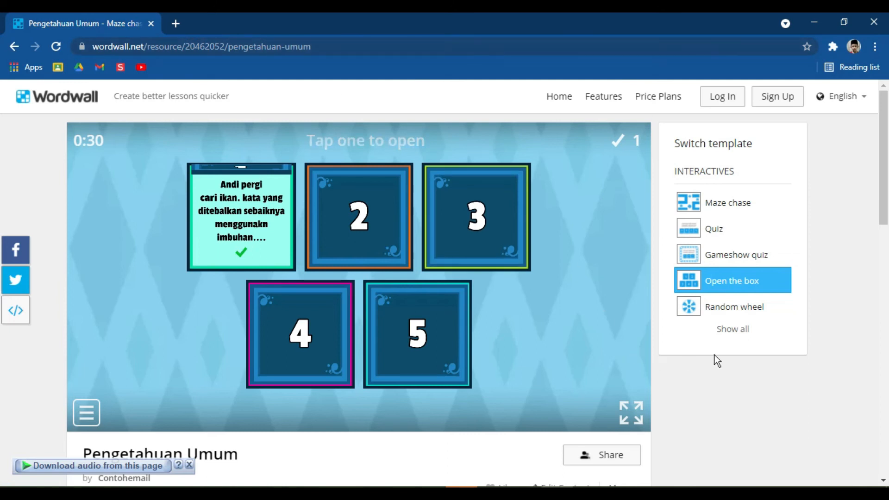
click(739, 329)
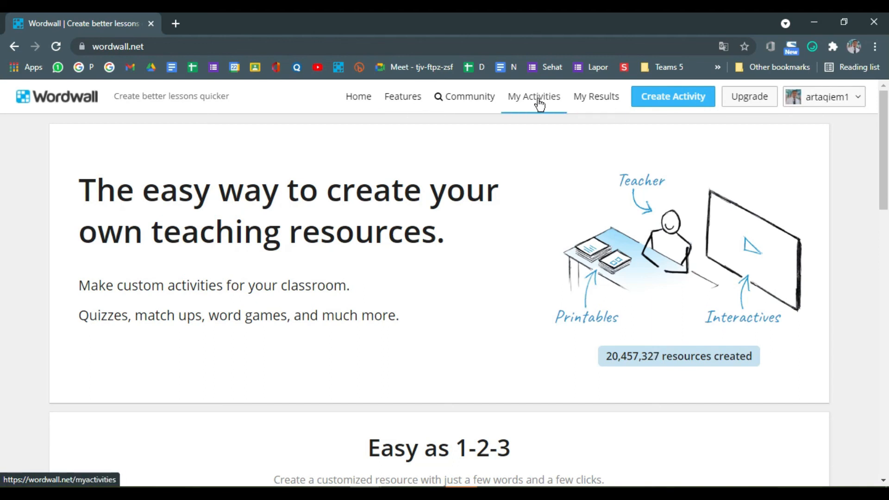
- Open the "Alat gerak maanusia" Maze chase activity from the account's own activities
click(370, 107)
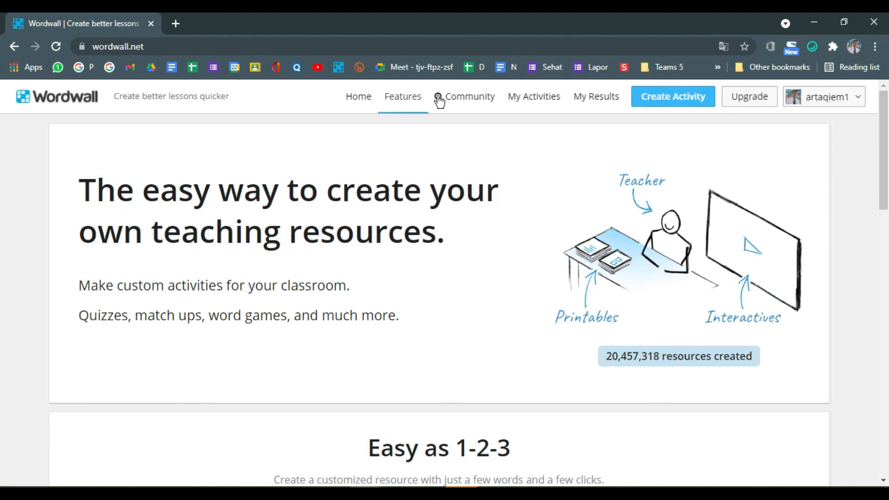
click(536, 100)
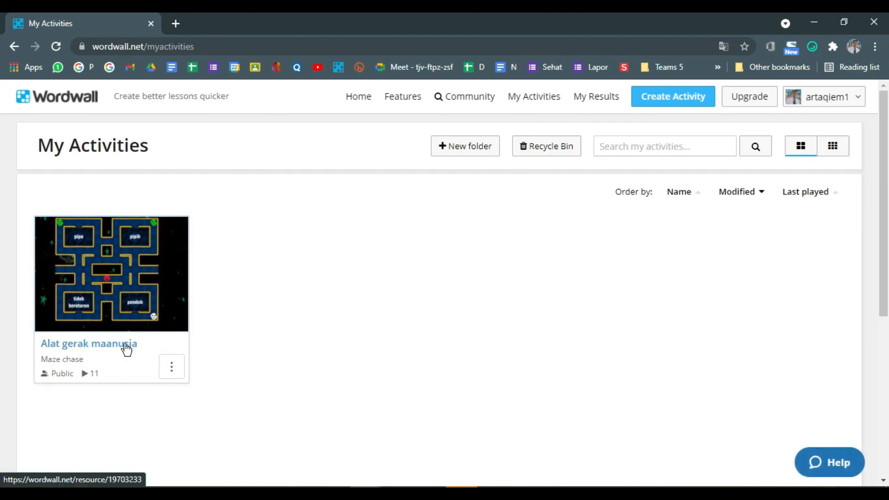
click(149, 354)
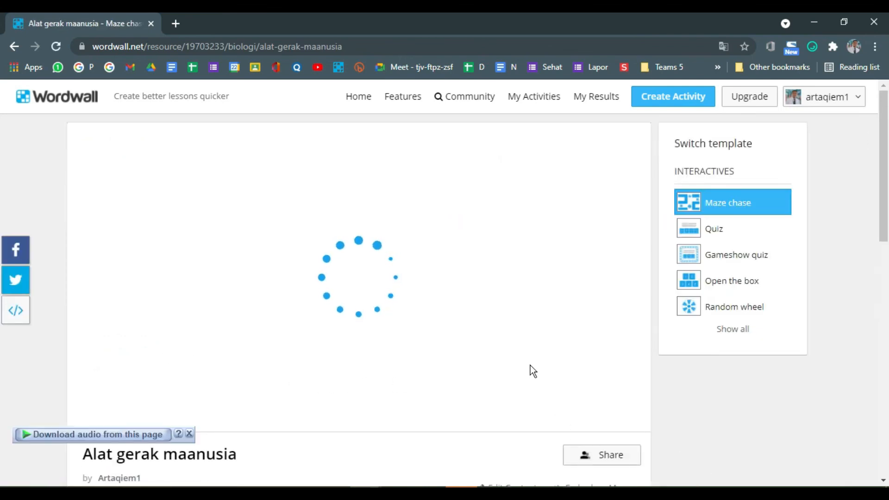
- Open the results of the "Alat gerak maanusia" activity in a new browser tab and switch to it
scroll(525, 368, down, 3)
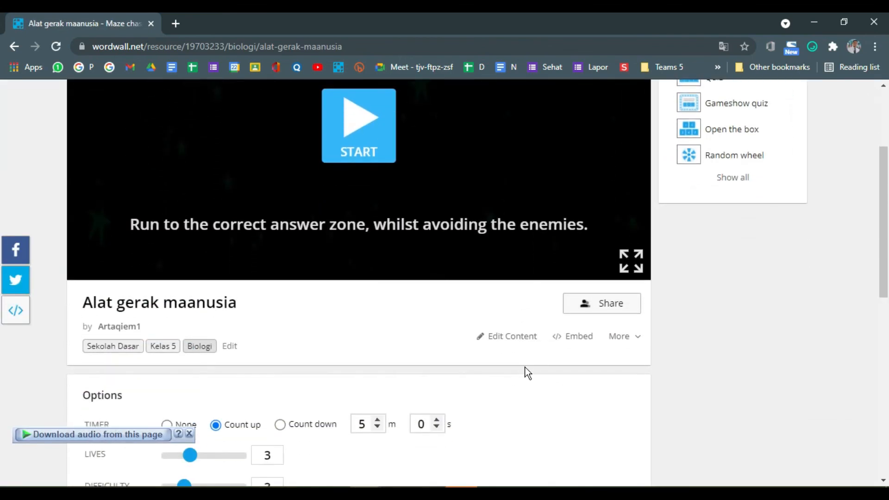
scroll(558, 342, down, 3)
click(624, 163)
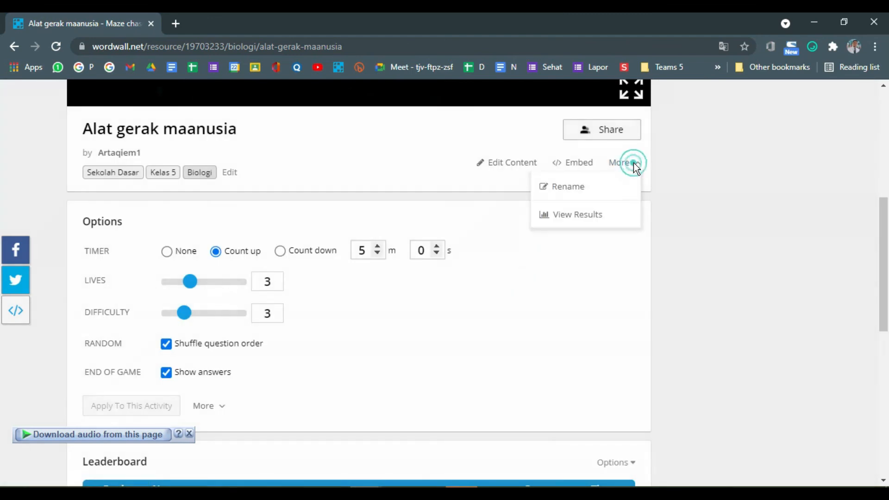
right_click(585, 222)
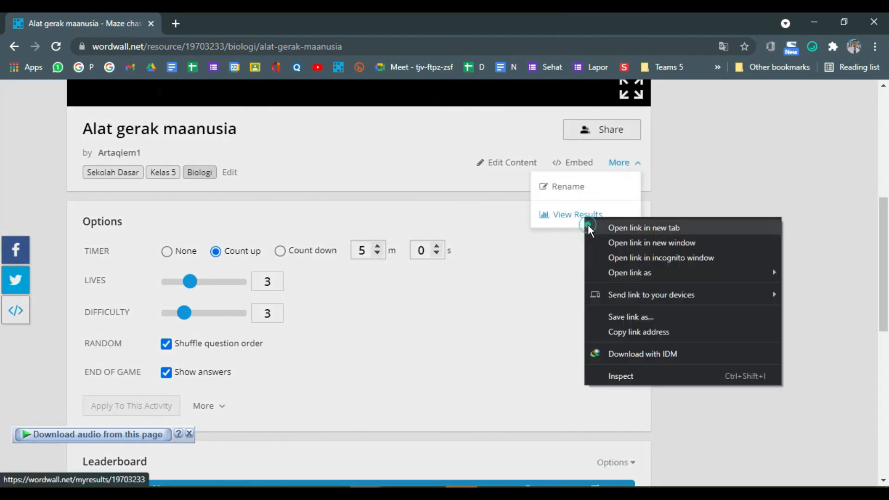
click(587, 224)
click(205, 23)
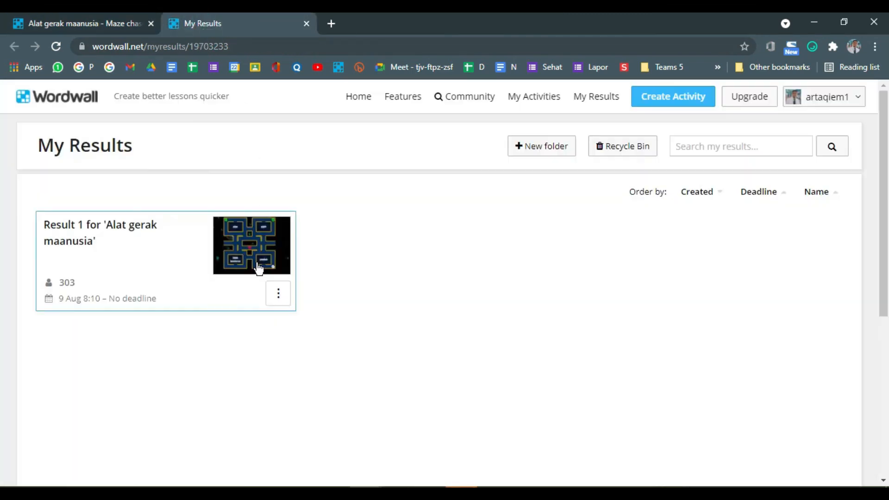
- Export Result 1 for "Alat gerak maanusia" as an Excel file and save it in the Documents folder
click(278, 293)
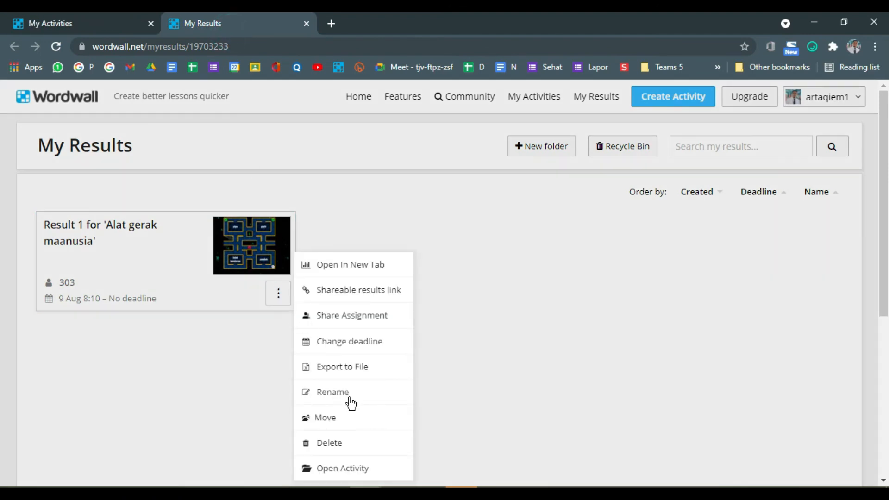
click(360, 370)
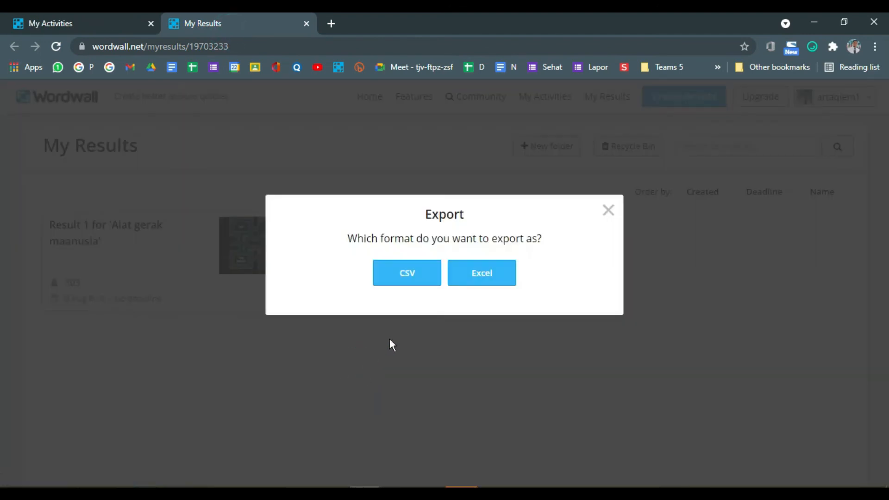
click(494, 284)
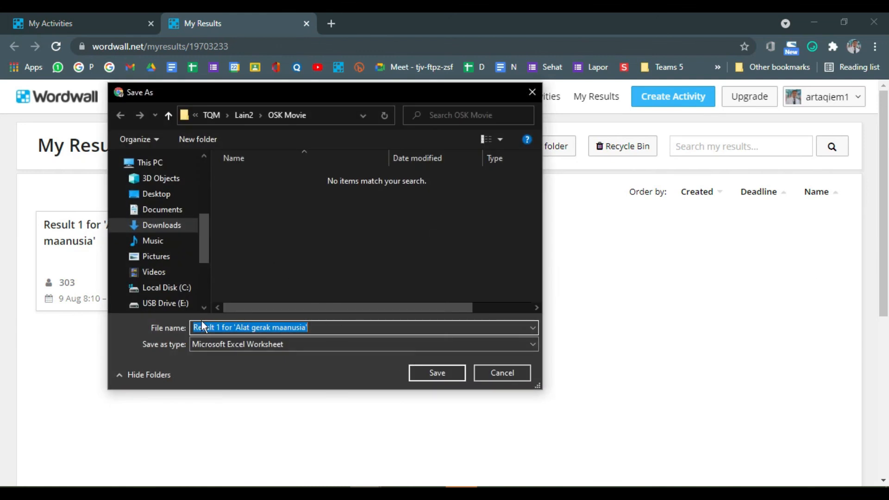
click(170, 210)
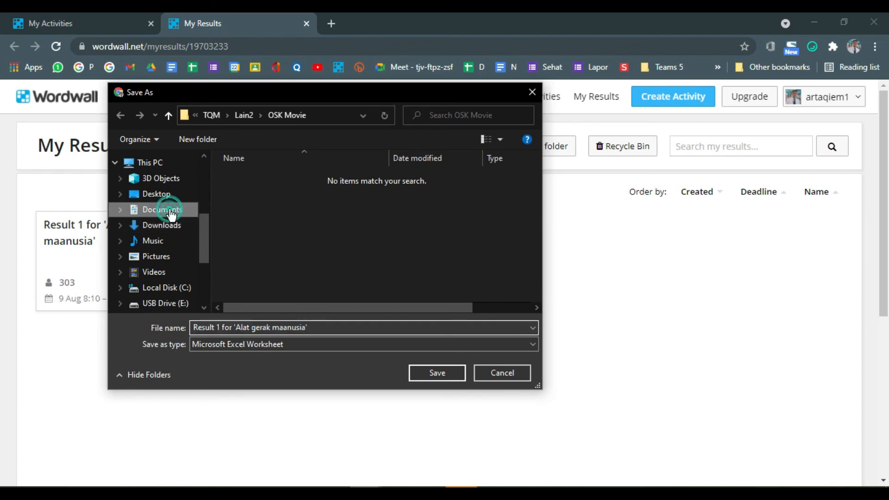
click(448, 376)
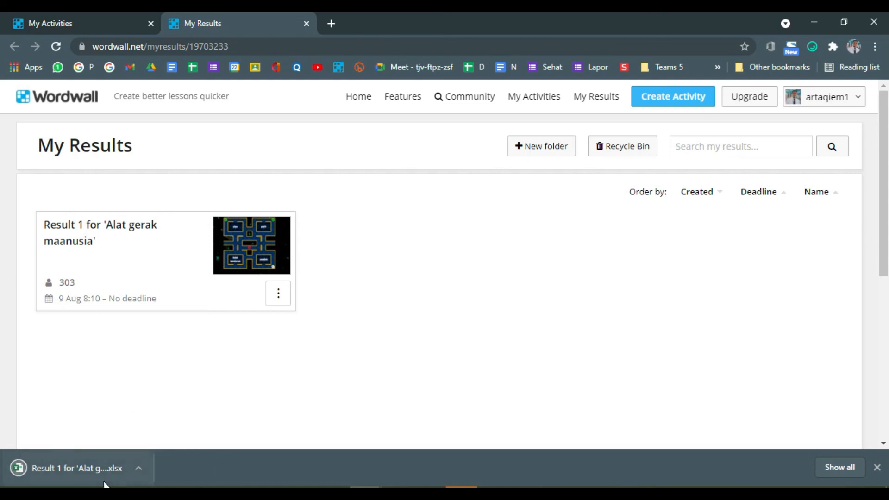
- Open the exported workbook in Excel and examine each student's questions, answers and correctness marks on the "Results by student" sheet
click(82, 469)
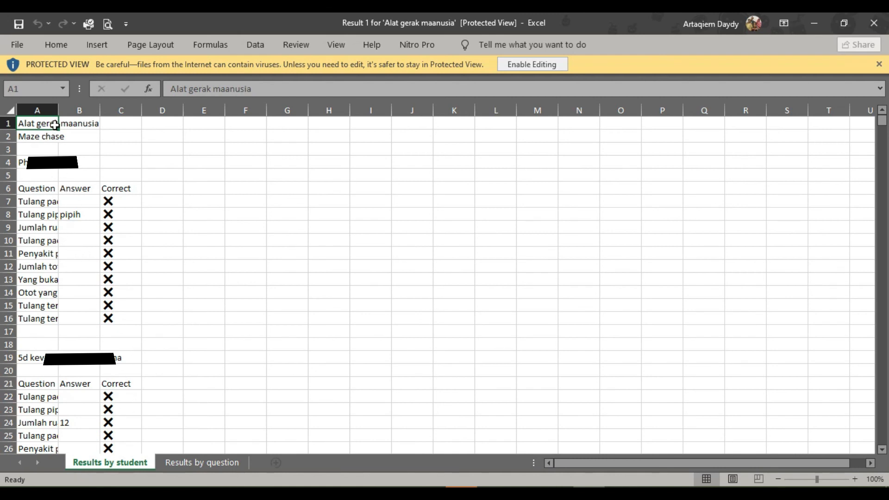
click(45, 159)
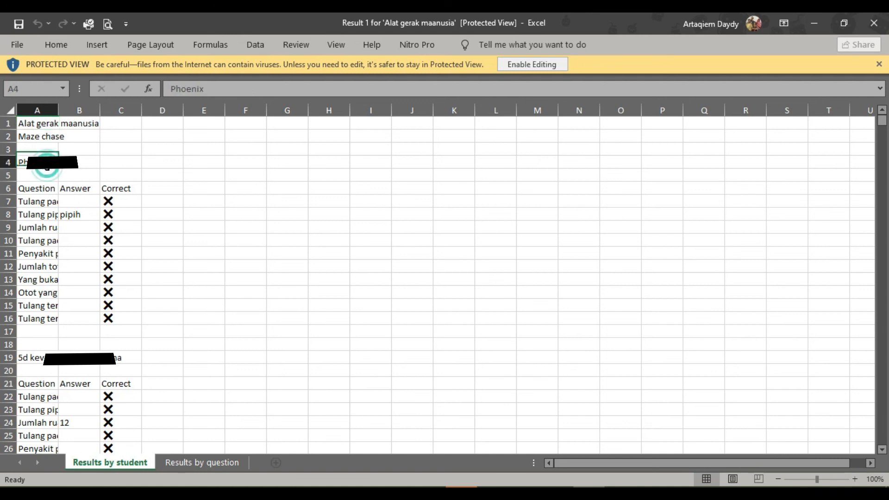
click(54, 198)
drag(119, 190, 114, 331)
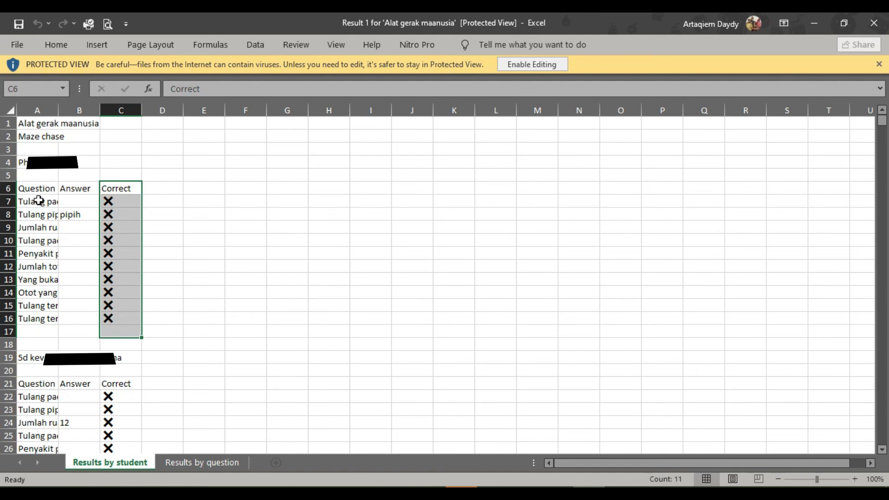
click(194, 188)
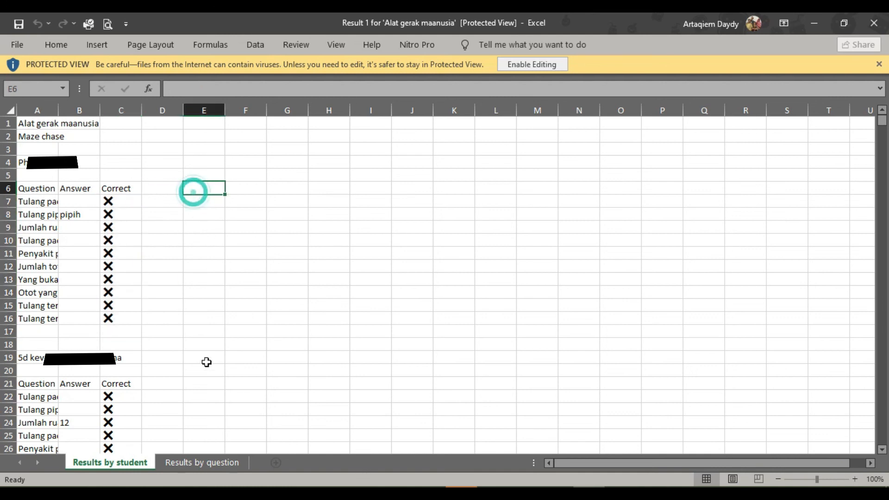
drag(123, 202, 134, 314)
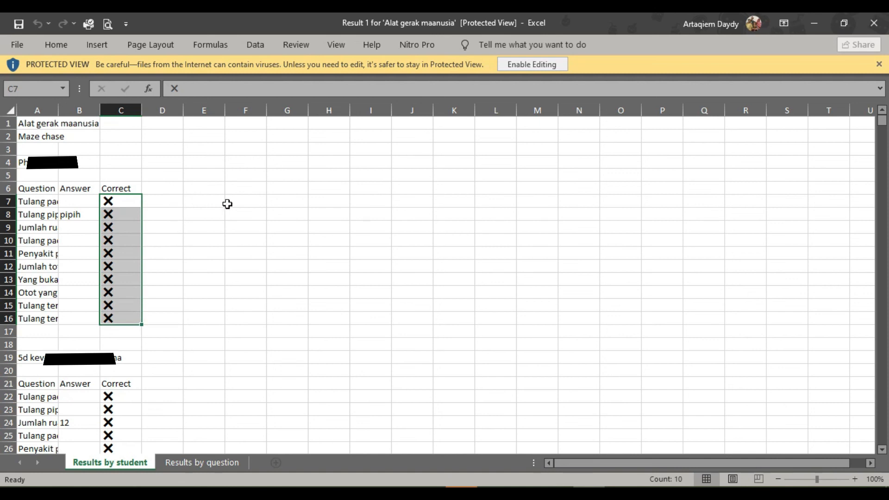
scroll(123, 389, down, 7)
scroll(149, 383, down, 7)
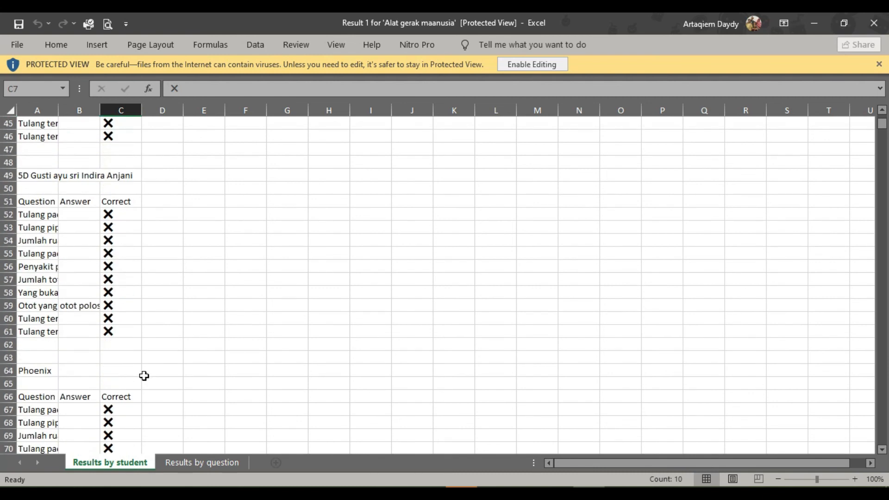
scroll(144, 376, down, 6)
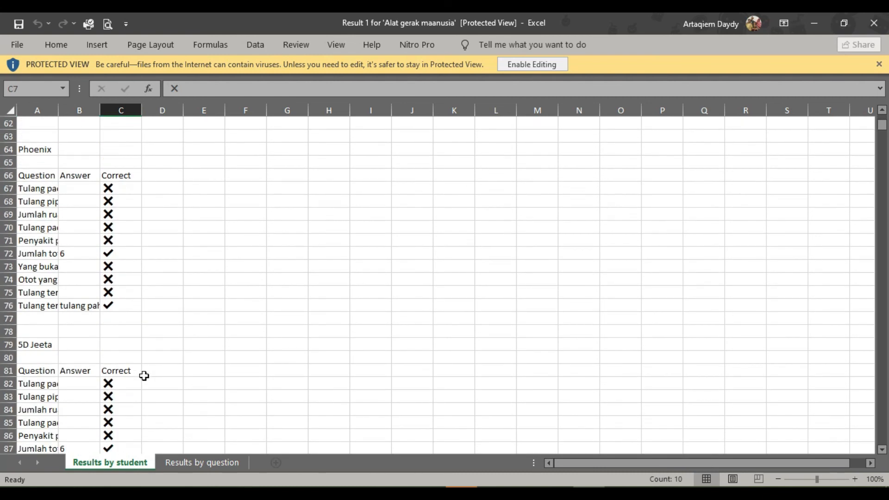
click(107, 305)
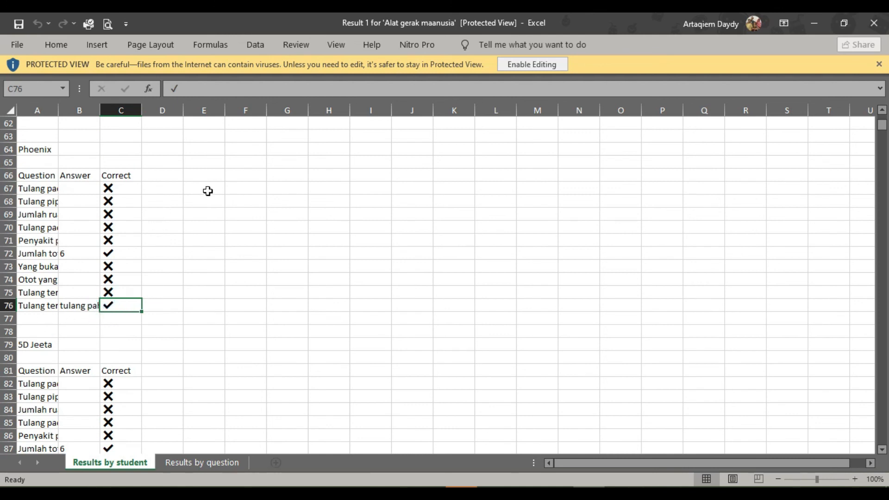
- Review the students' answers per question on the "Results by question" sheet and compare it with the "Results by student" sheet
click(199, 462)
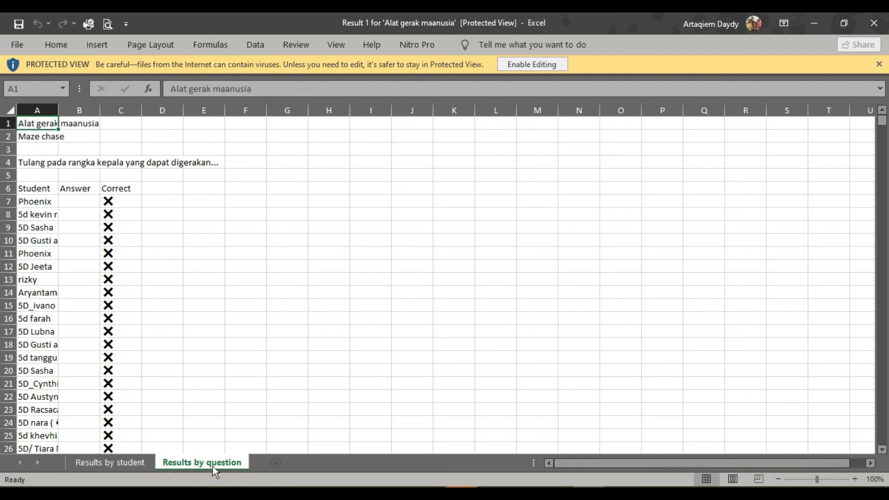
click(46, 164)
scroll(65, 278, down, 5)
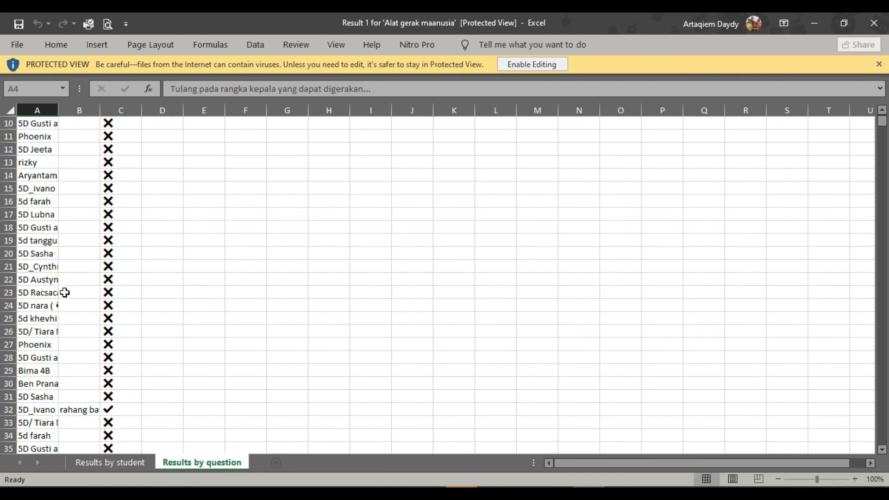
scroll(64, 340, up, 1)
scroll(60, 341, down, 11)
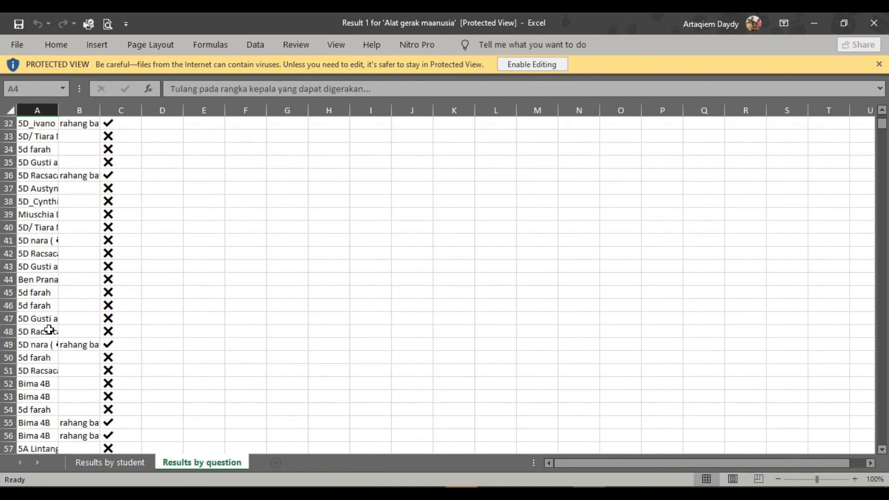
scroll(58, 341, up, 9)
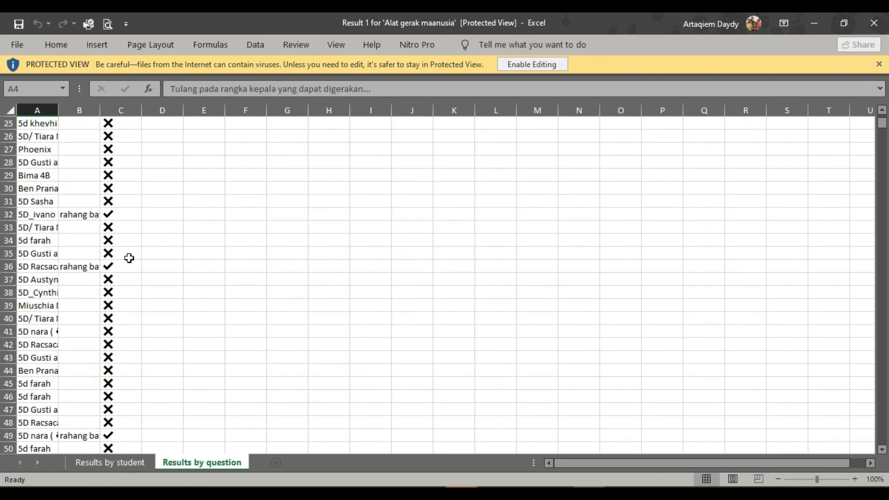
scroll(121, 213, up, 1)
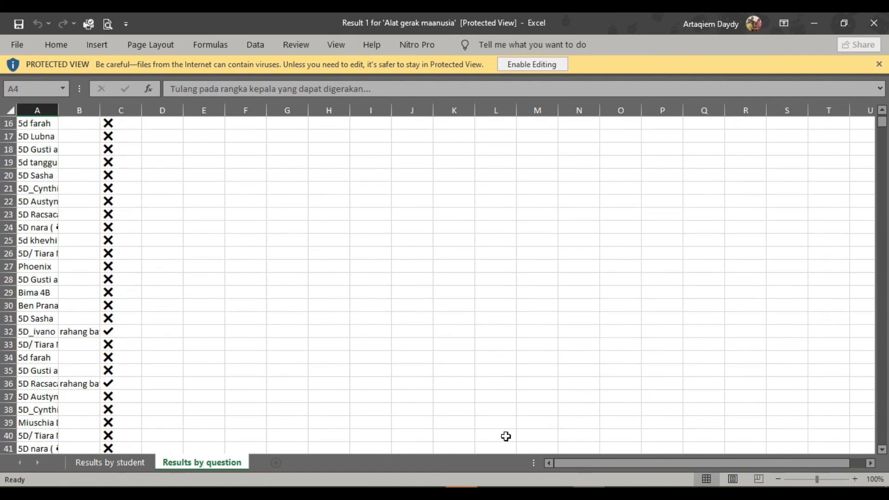
click(111, 463)
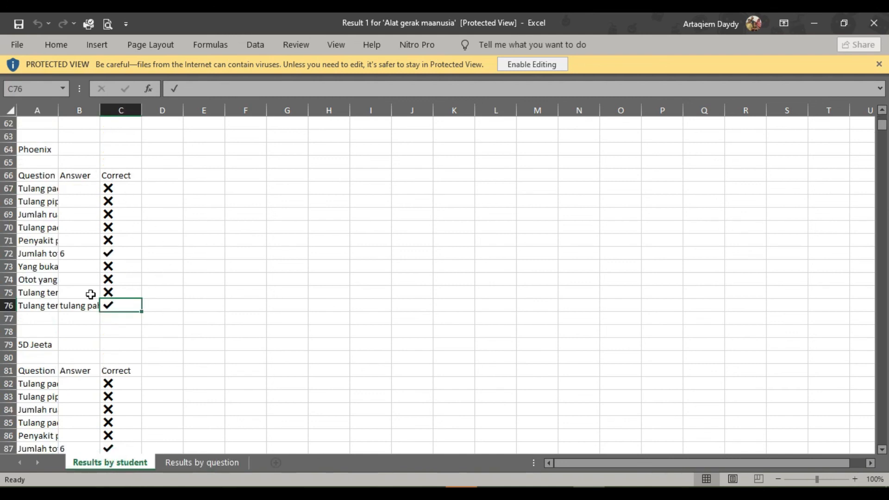
click(192, 463)
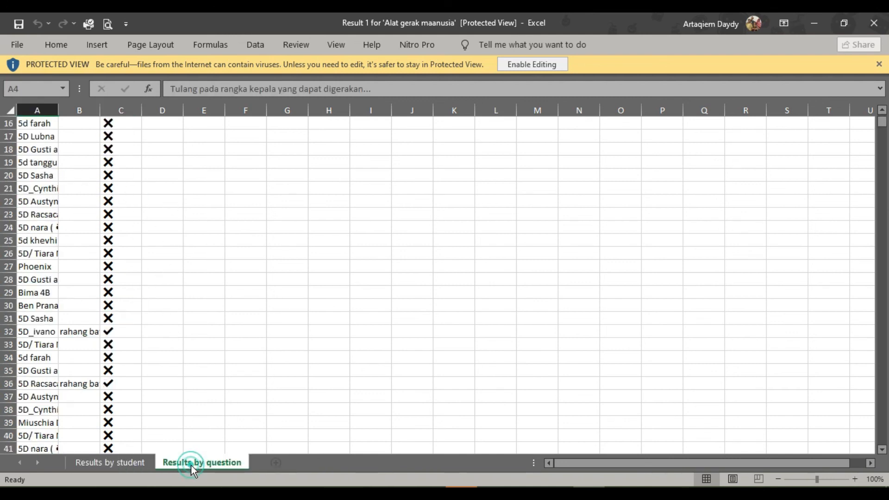